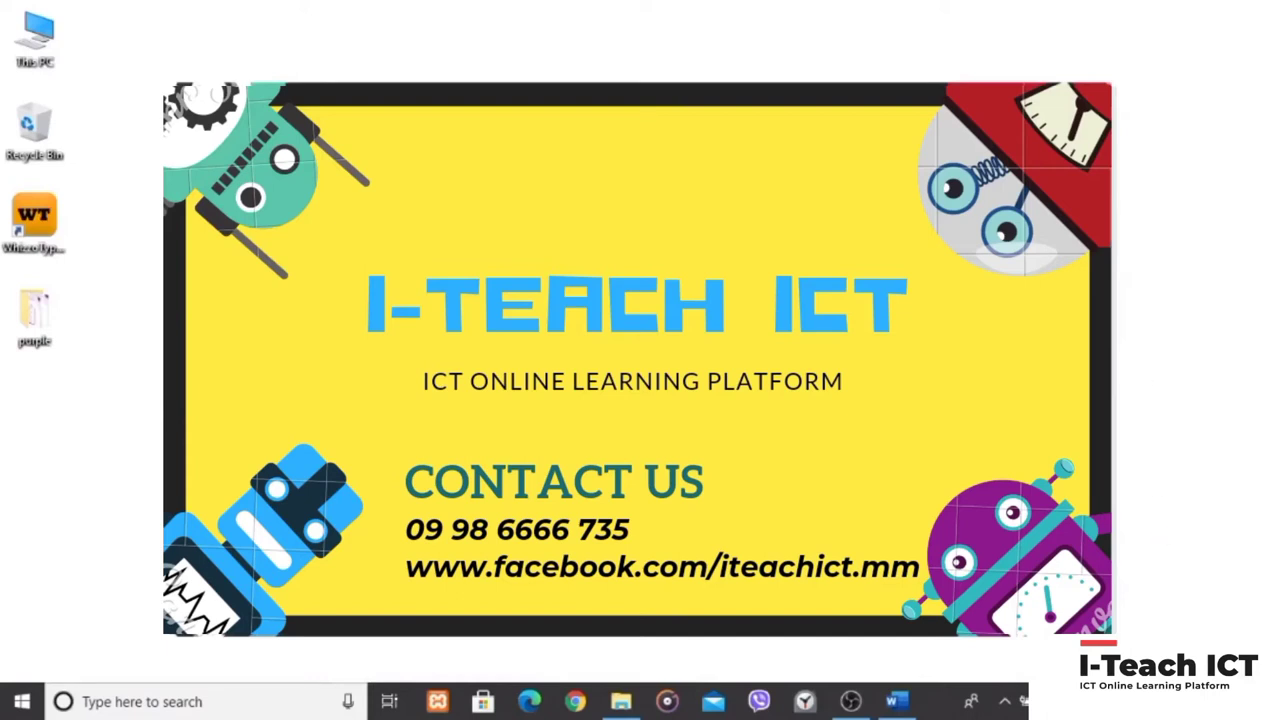
Restore the blank Word document, Document1, from the taskbar
left_click(897, 703)
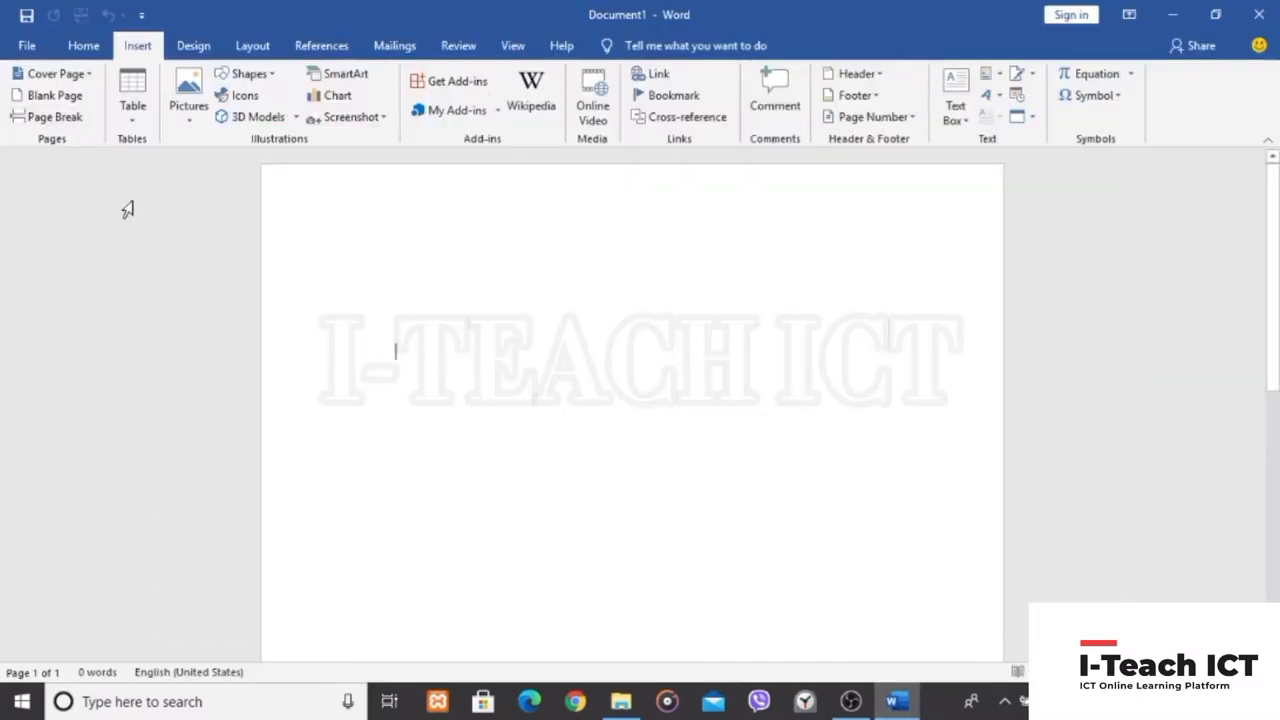
left_click(92, 47)
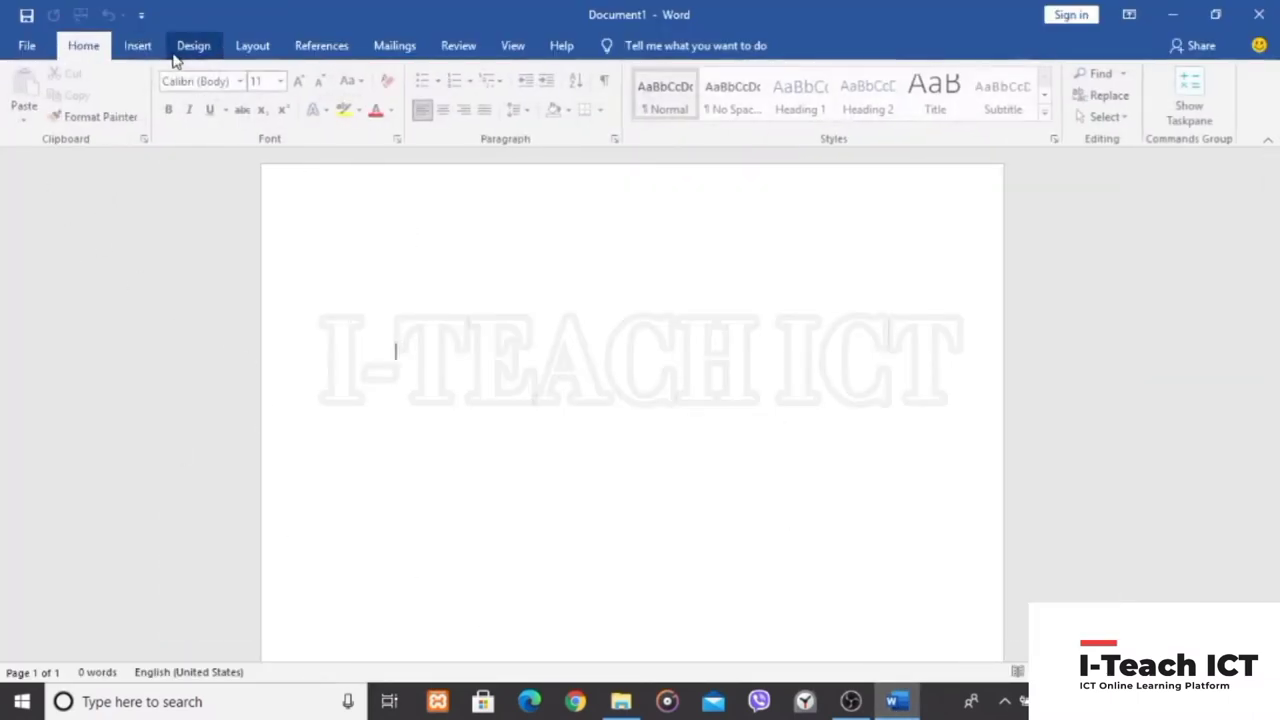
left_click(138, 49)
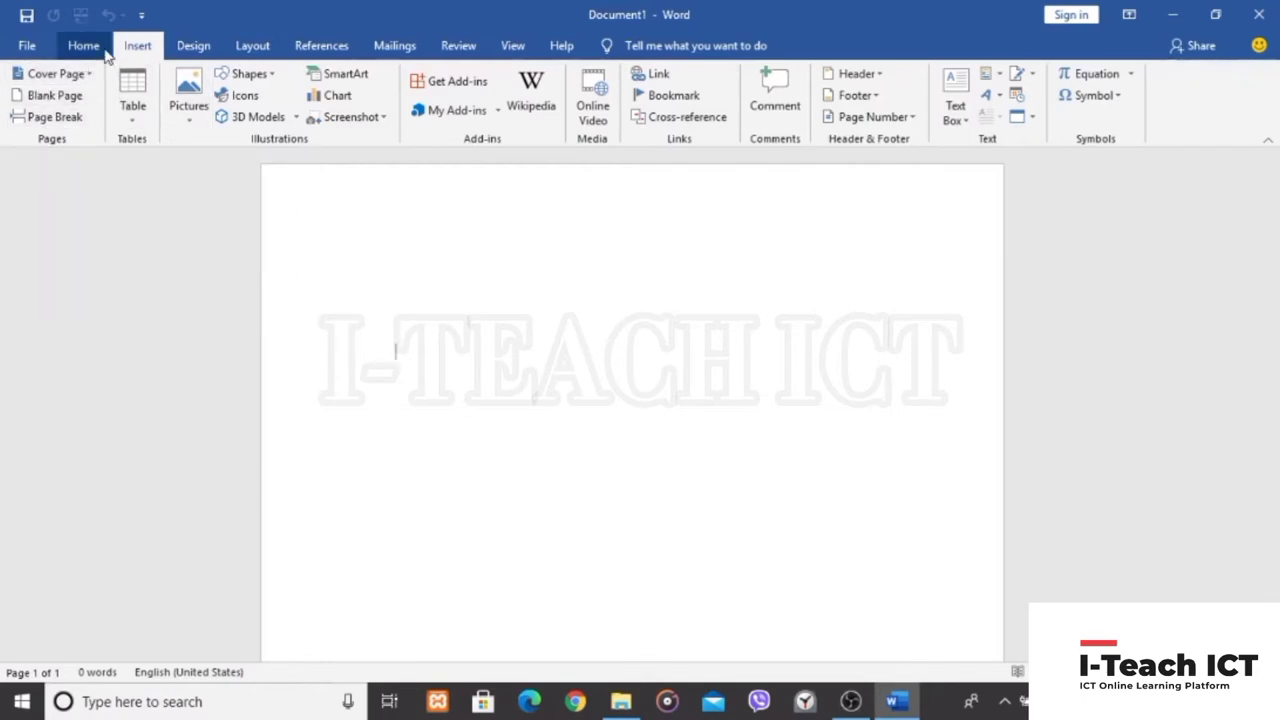
left_click(88, 46)
left_click(135, 50)
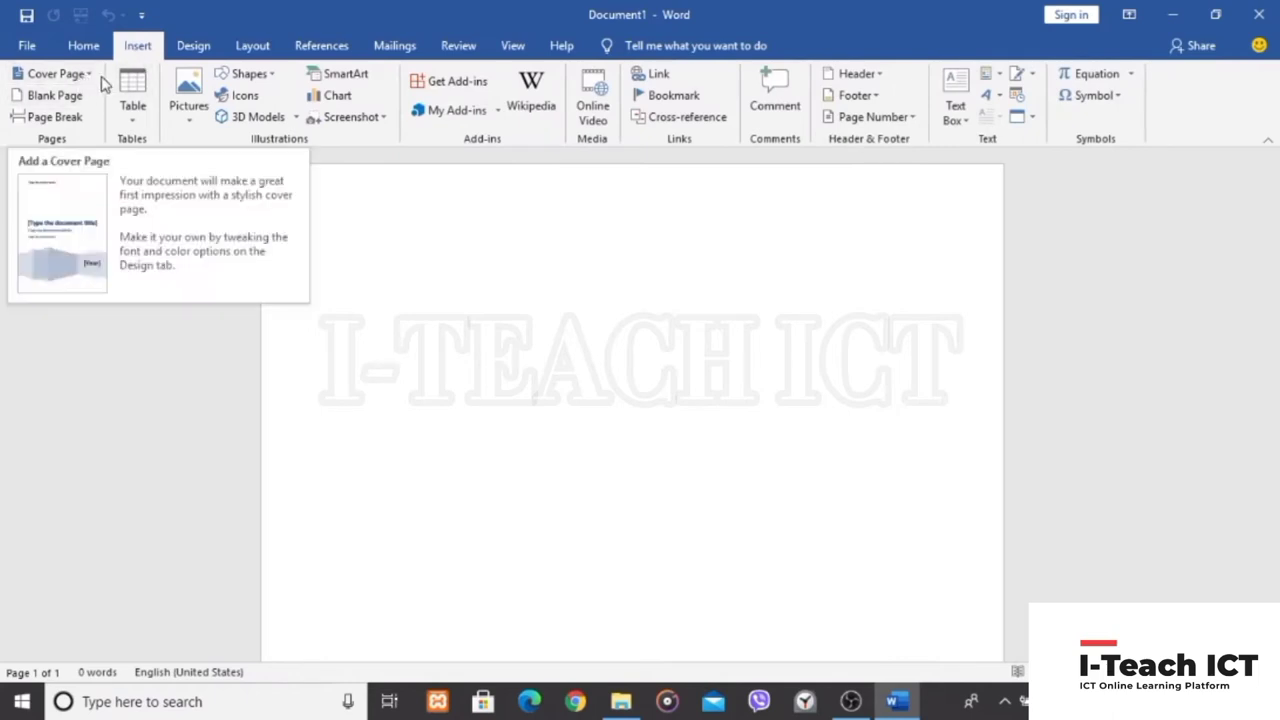
Open the Cover Page gallery and browse the built-in designs, such as Austin, Grid and Integral
left_click(89, 76)
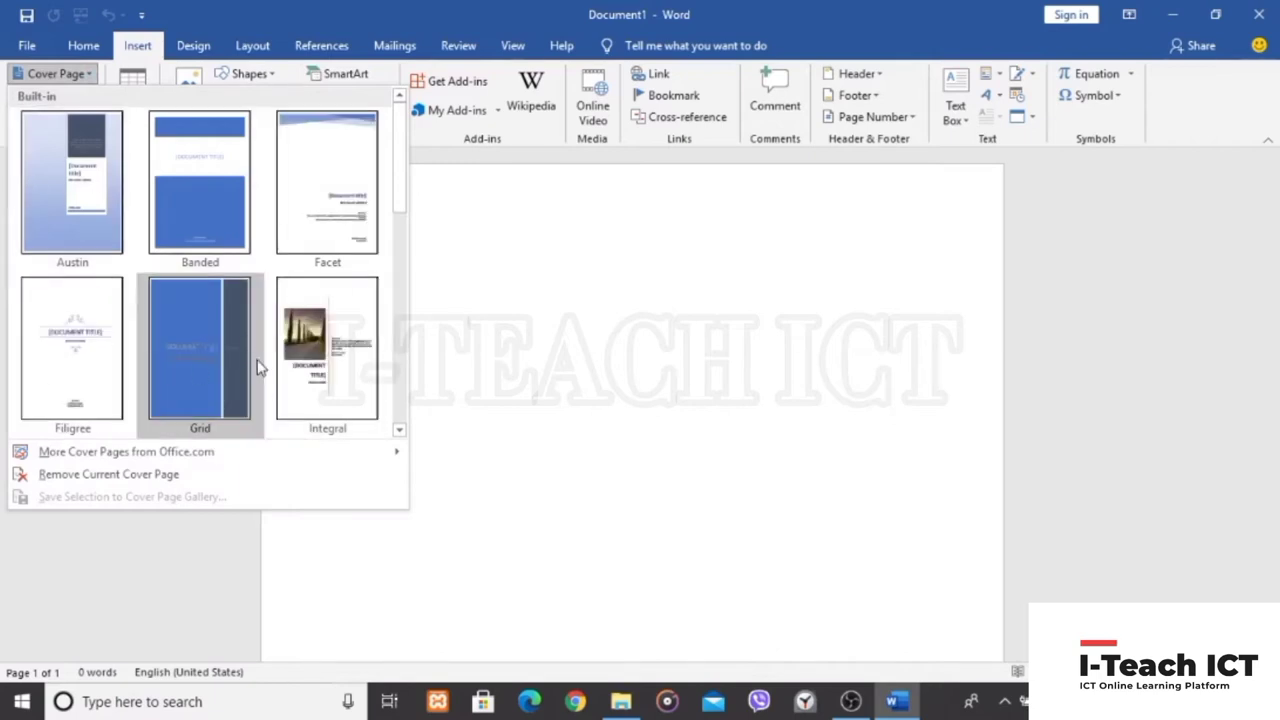
scroll(152, 305, "down", 3)
scroll(180, 315, "down", 1)
scroll(226, 343, "up", 5)
scroll(230, 342, "down", 5)
scroll(160, 345, "up", 5)
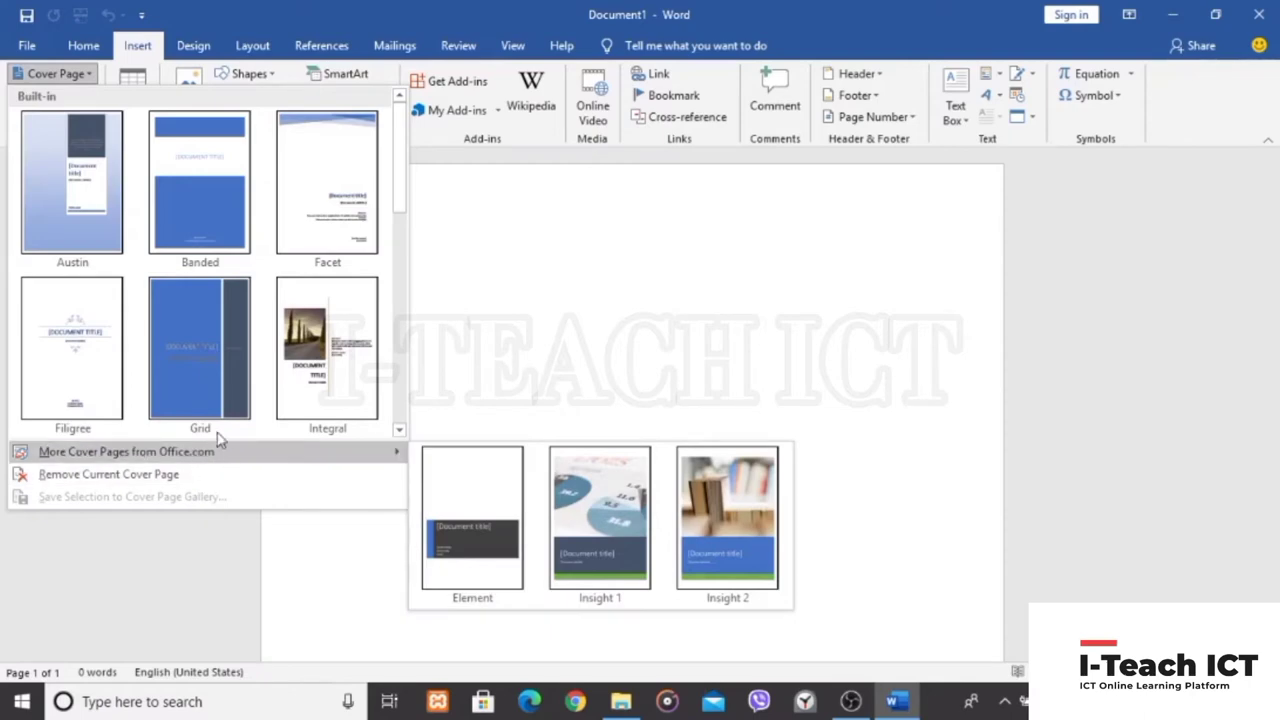
scroll(224, 317, "down", 5)
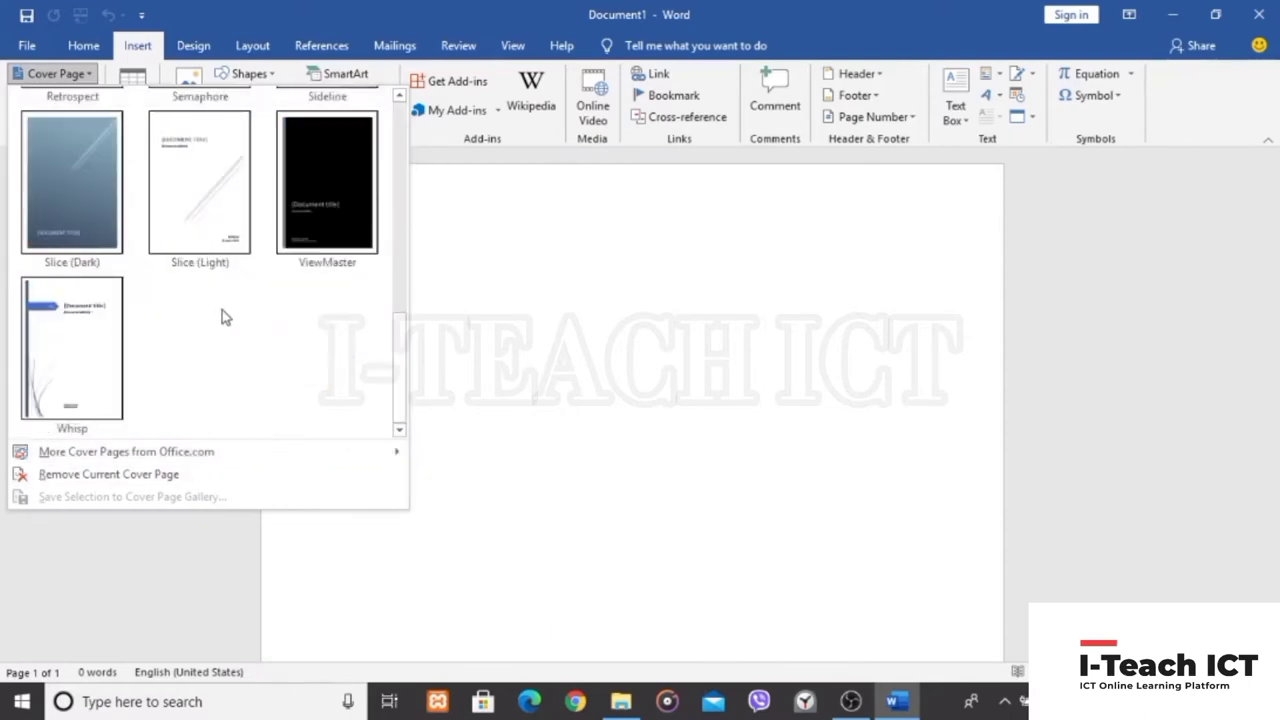
scroll(224, 317, "up", 5)
scroll(257, 314, "down", 5)
scroll(279, 333, "up", 5)
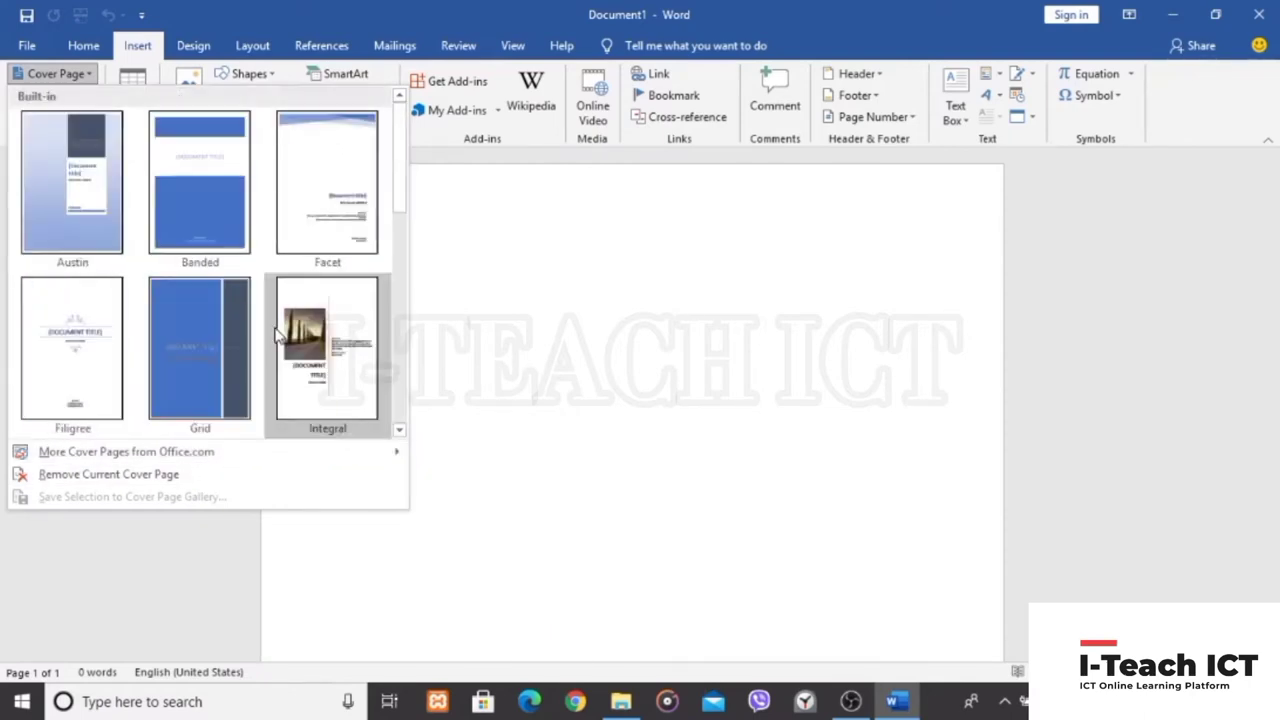
Insert the Integral cover page with its cypress-tree photo into the document
left_click(340, 340)
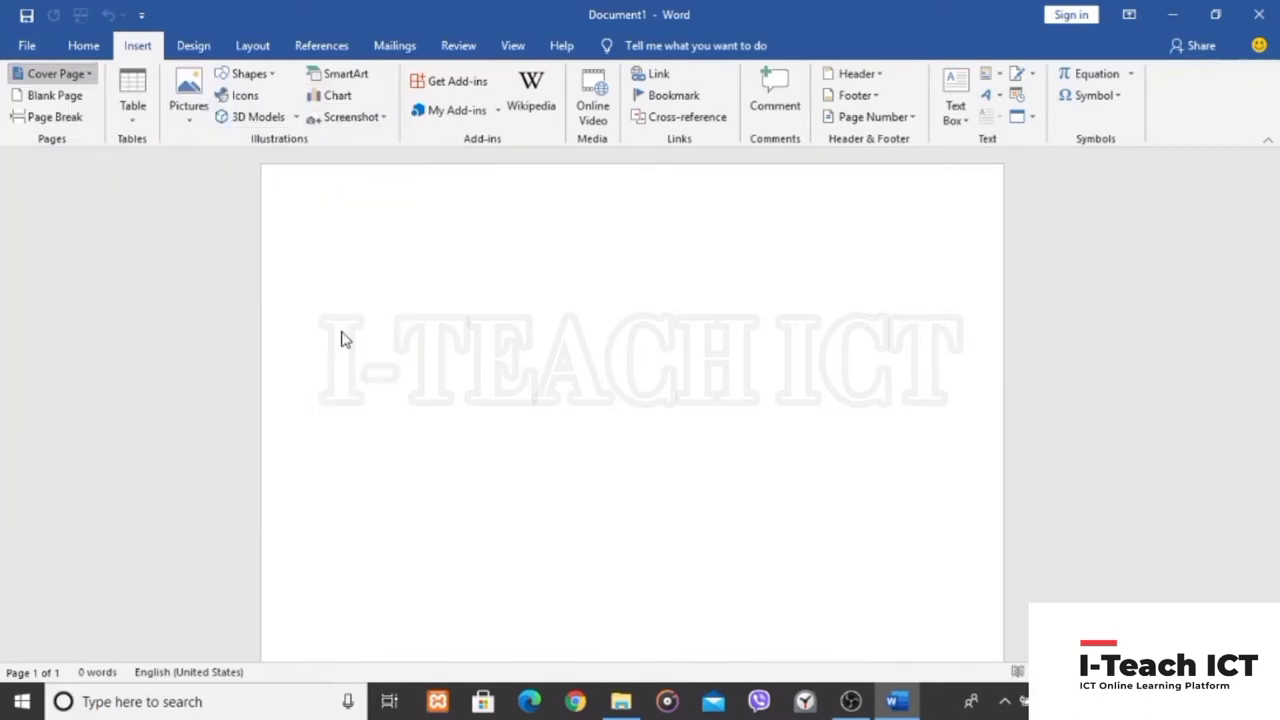
scroll(640, 400, "down", 2)
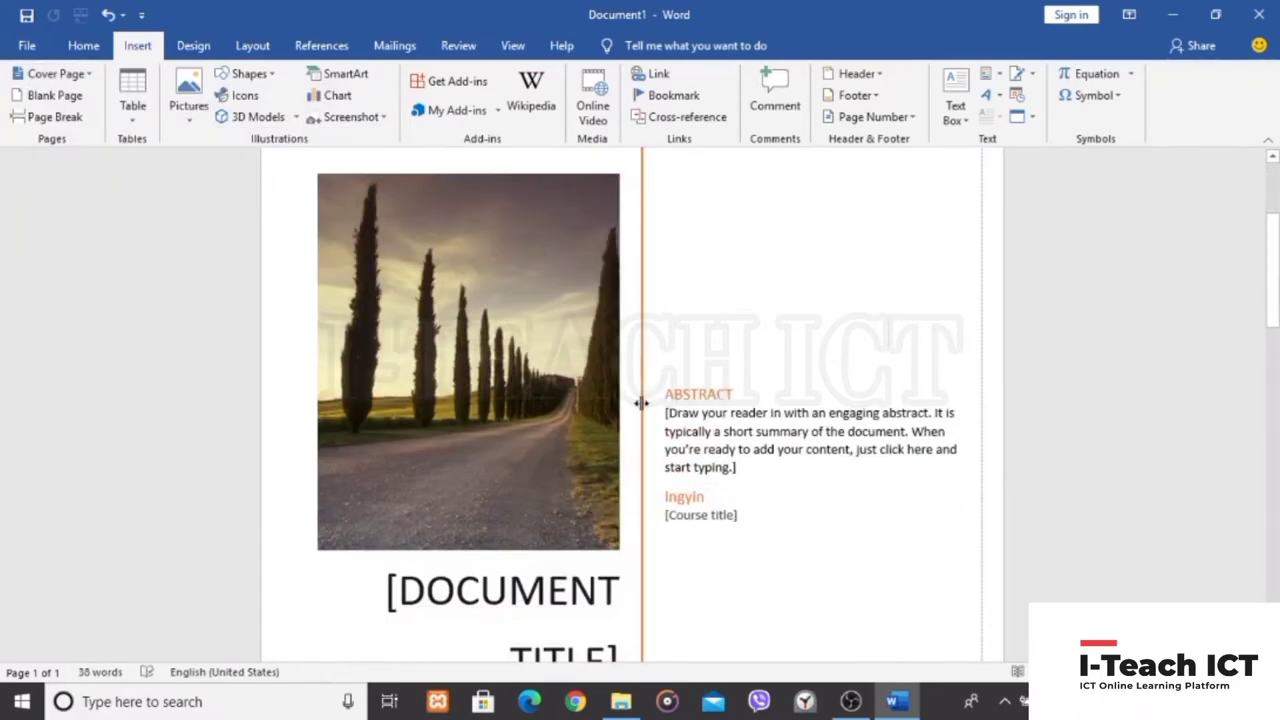
scroll(643, 409, "down", 3)
scroll(643, 409, "down", 3)
scroll(668, 423, "up", 2)
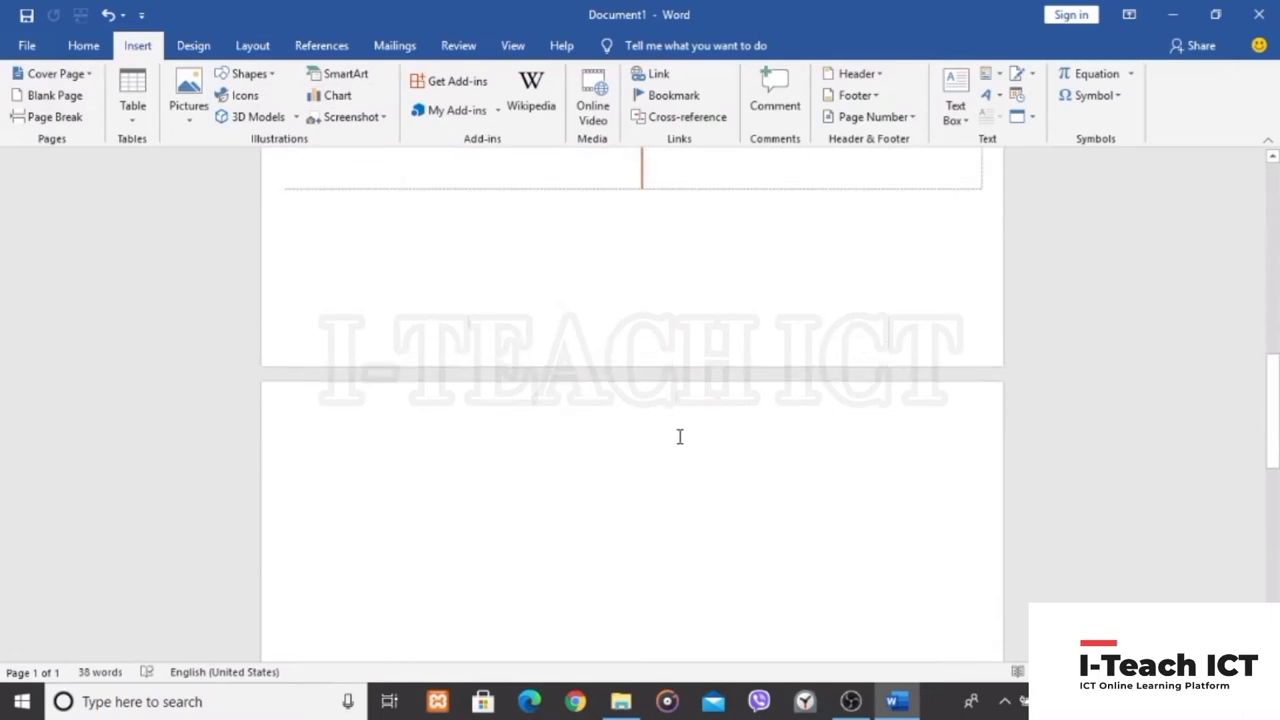
scroll(677, 434, "up", 2)
scroll(660, 423, "up", 5)
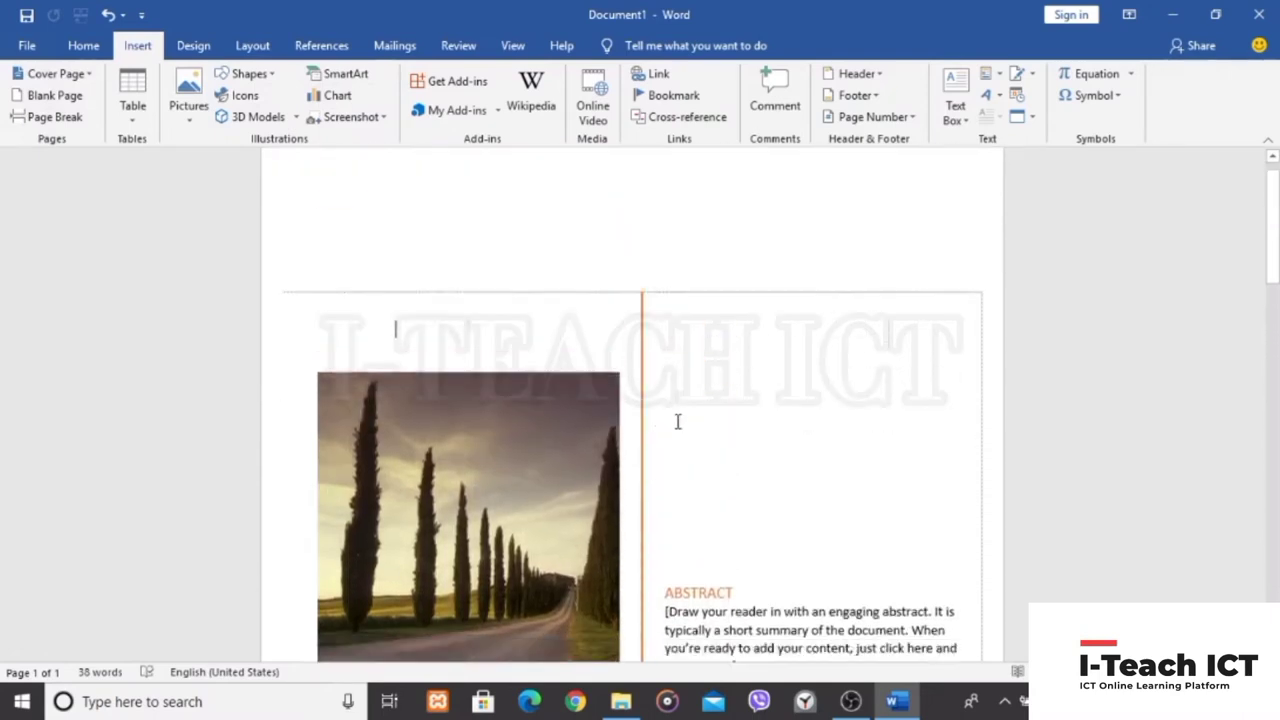
scroll(678, 419, "down", 2)
scroll(678, 419, "up", 3)
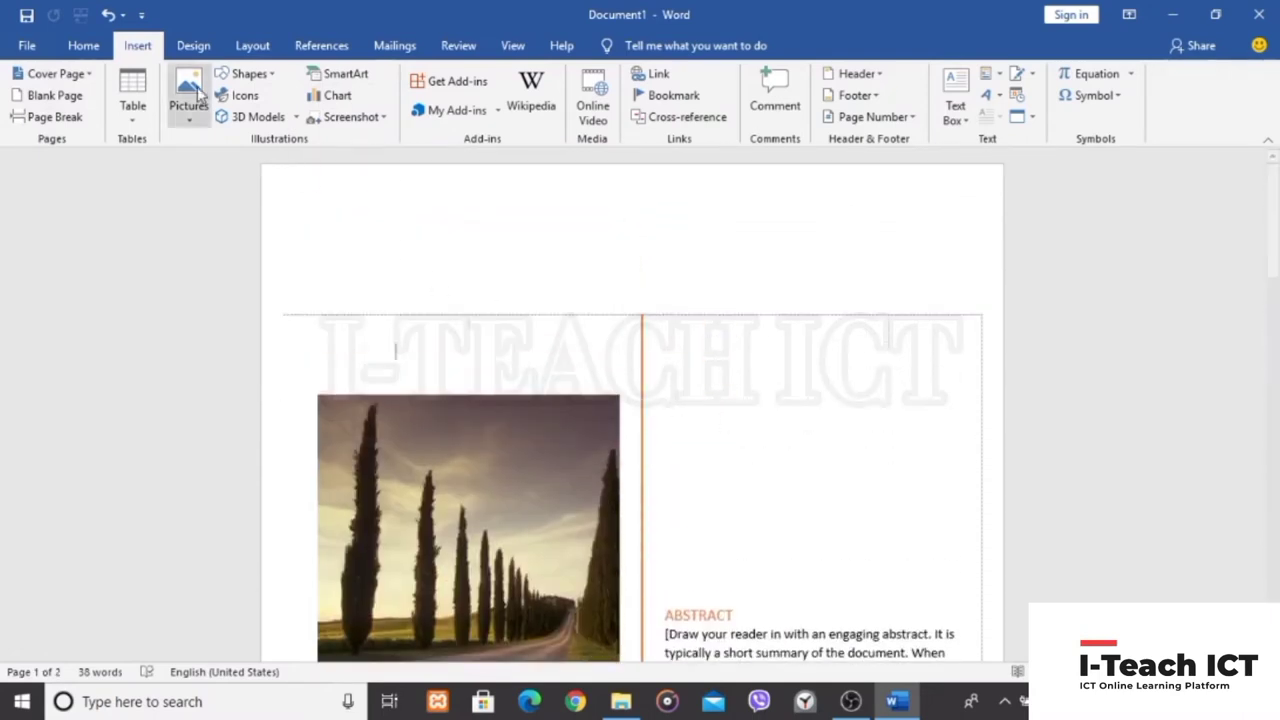
Apply Moderate margins, after briefly trying Narrow, and an A4 210 x 297 mm paper size
left_click(251, 50)
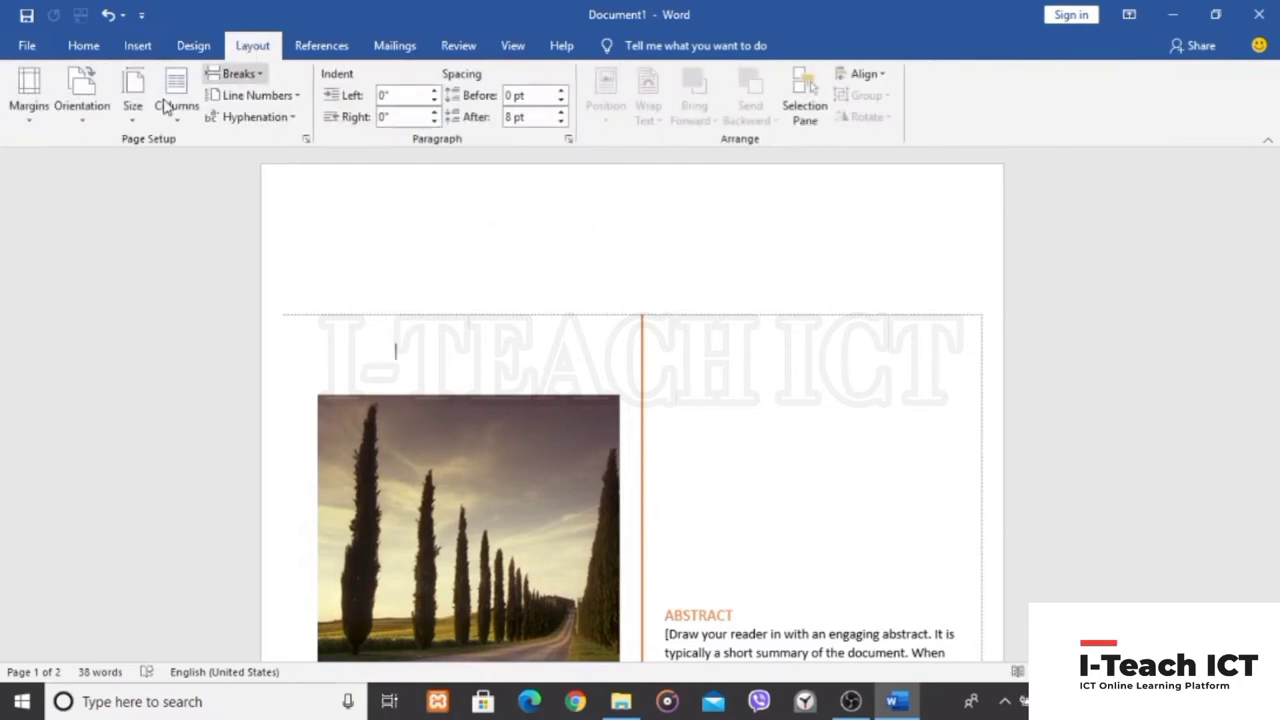
left_click(29, 100)
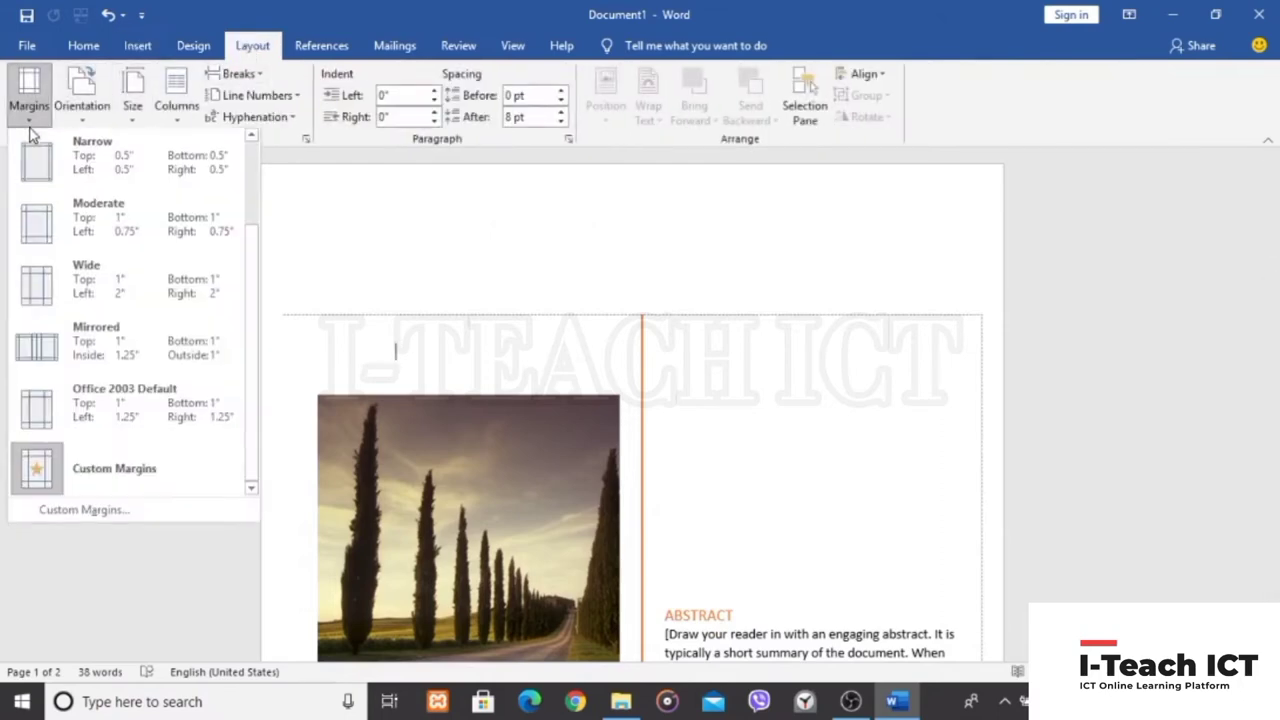
left_click(135, 174)
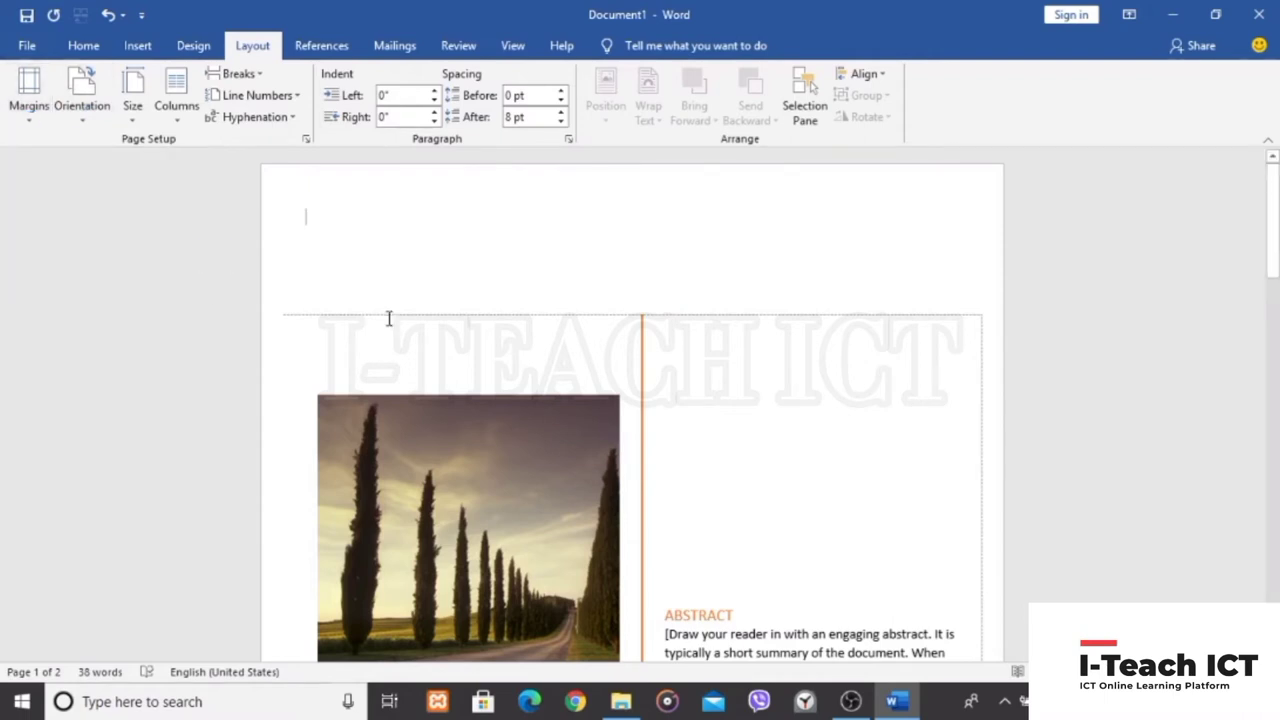
left_click(33, 115)
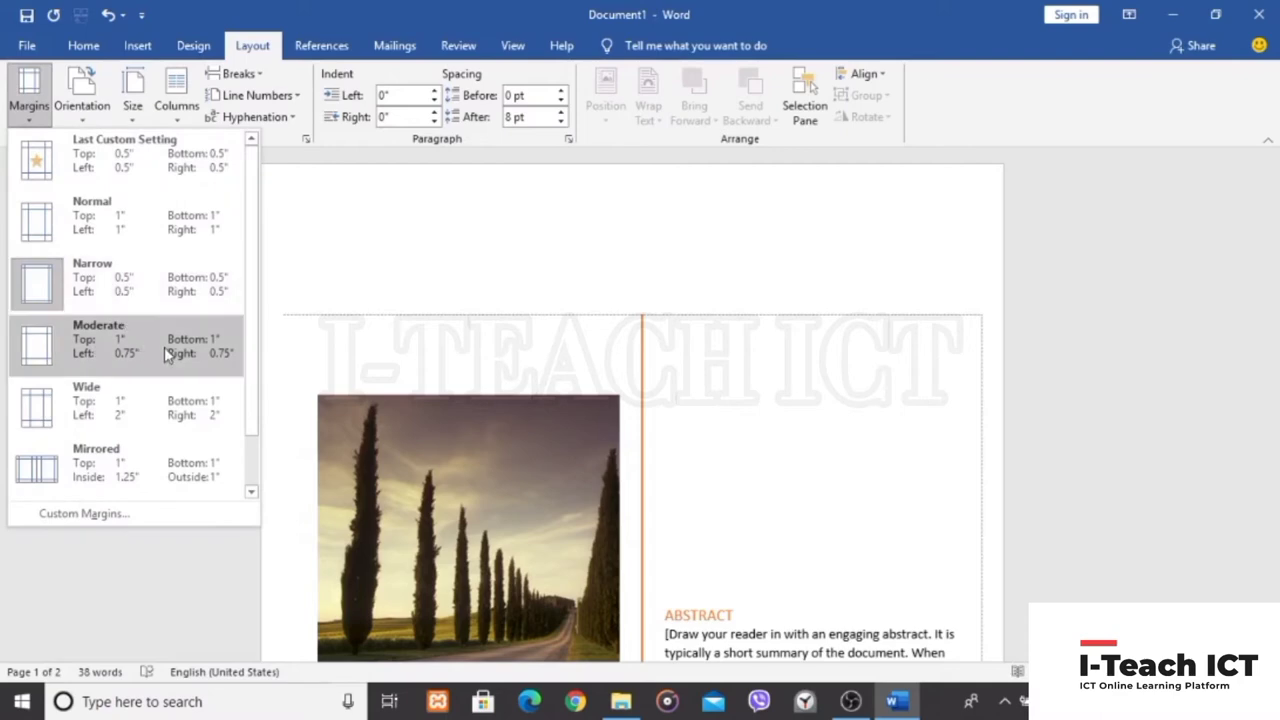
left_click(127, 353)
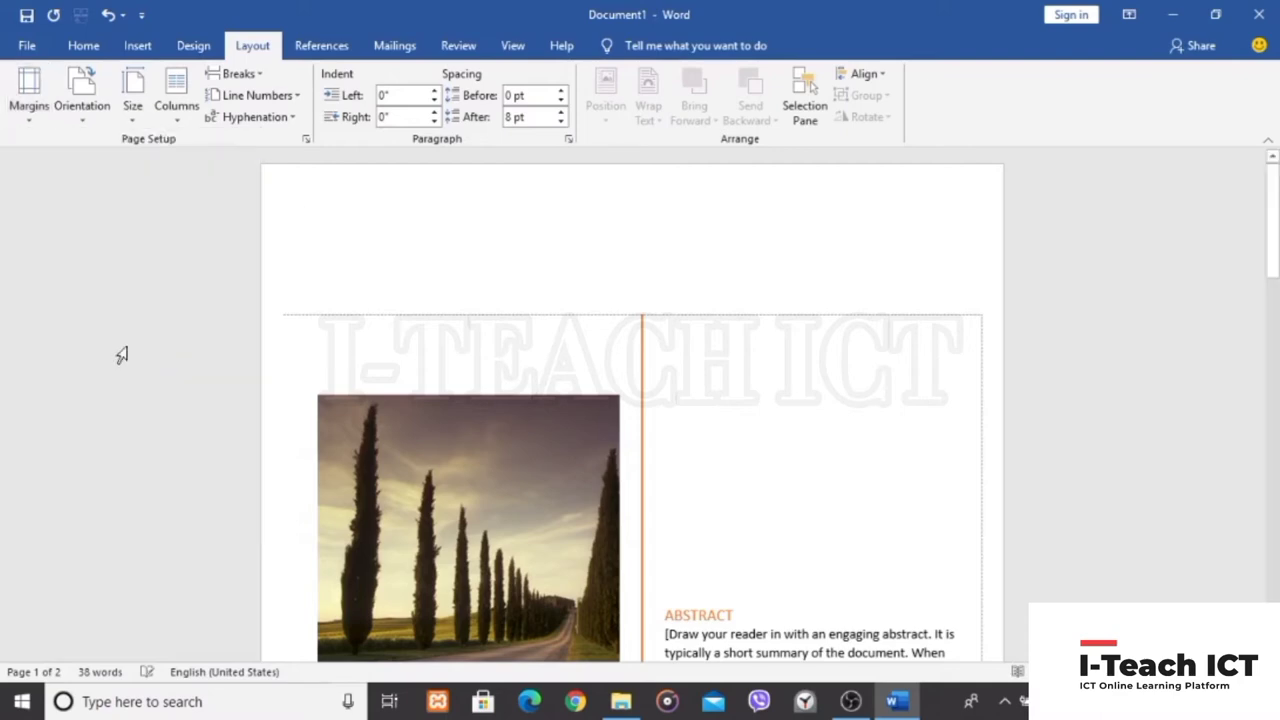
left_click(133, 118)
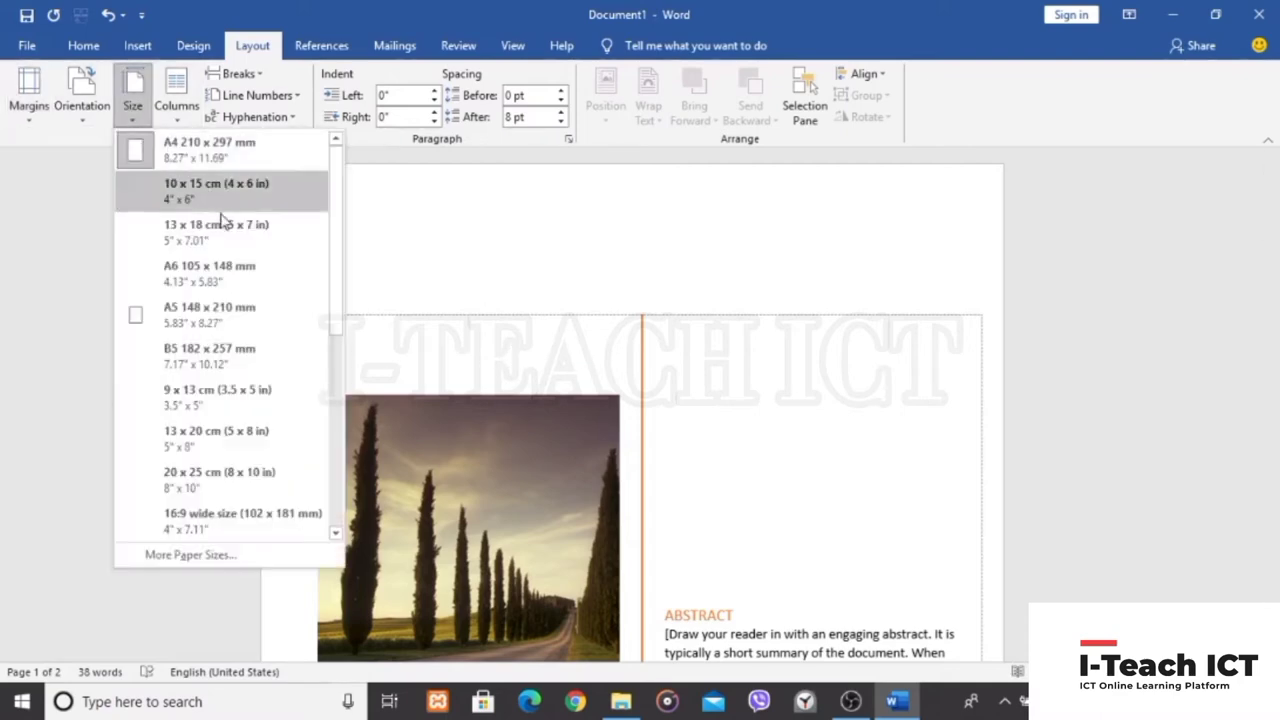
left_click(220, 160)
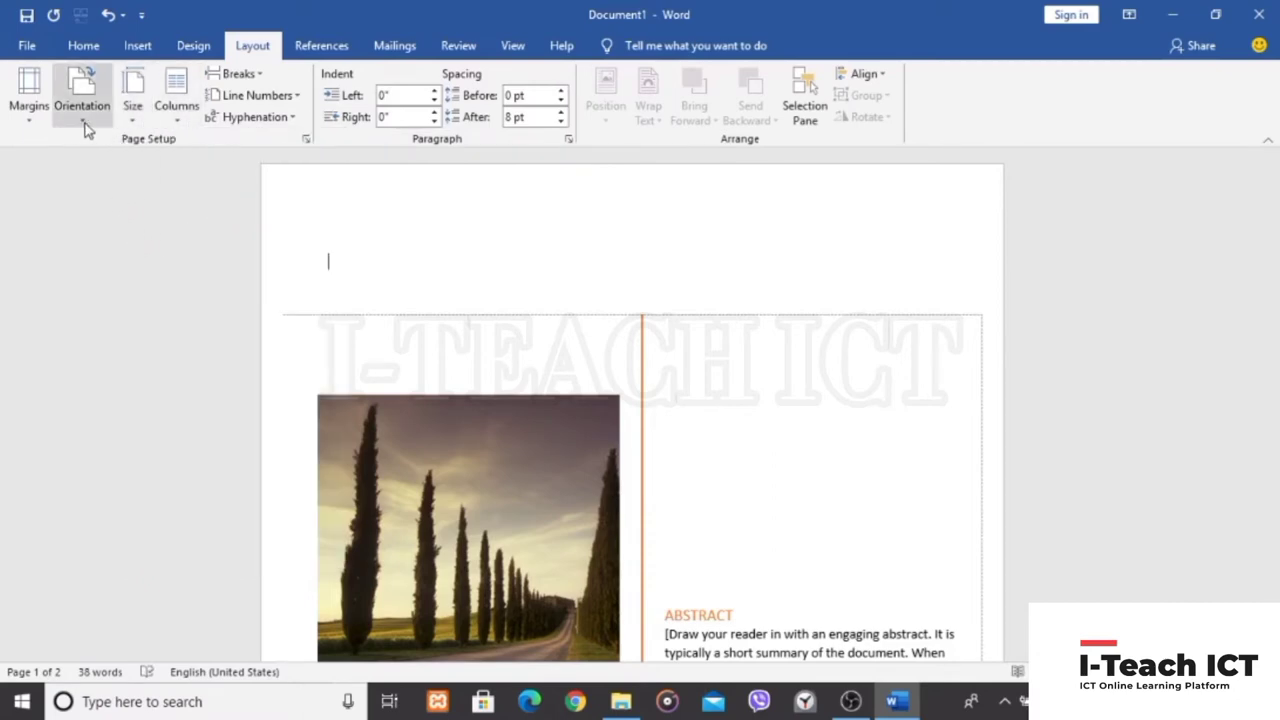
Return to the Insert tab and select the cover page's tree-lined road photo
scroll(549, 480, "down", 7)
scroll(530, 435, "up", 3)
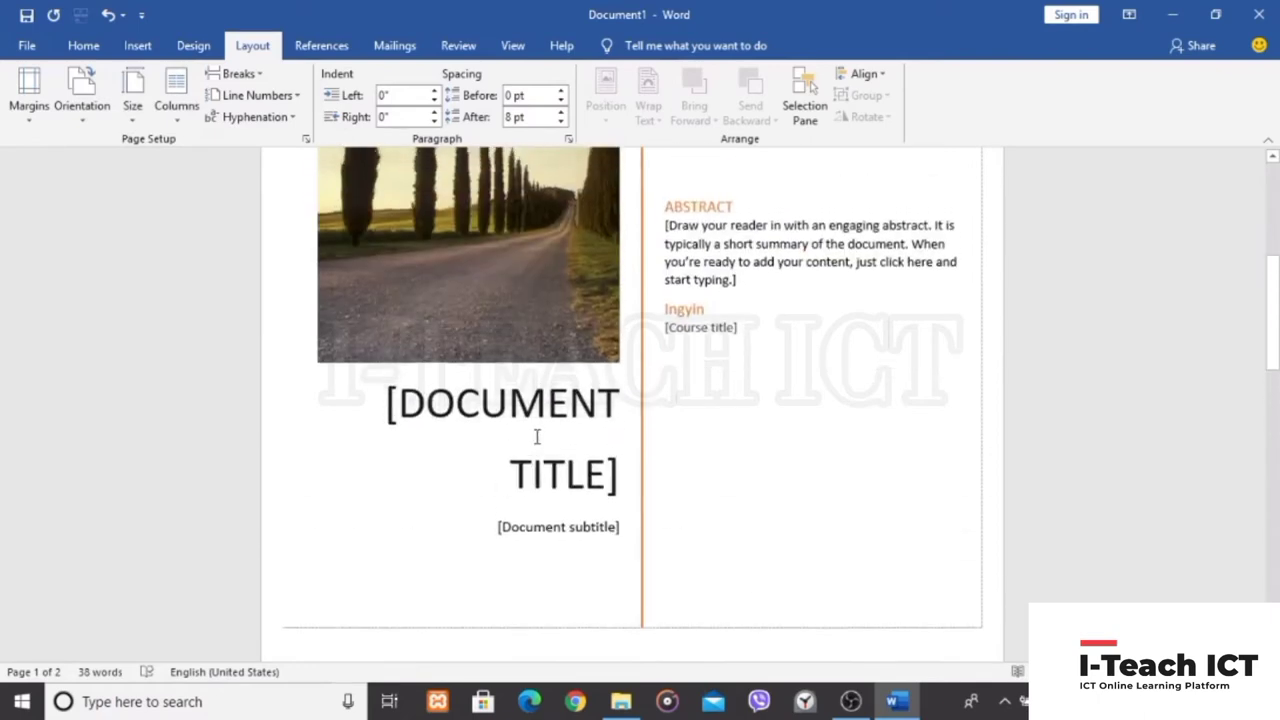
scroll(540, 435, "up", 4)
scroll(549, 437, "down", 2)
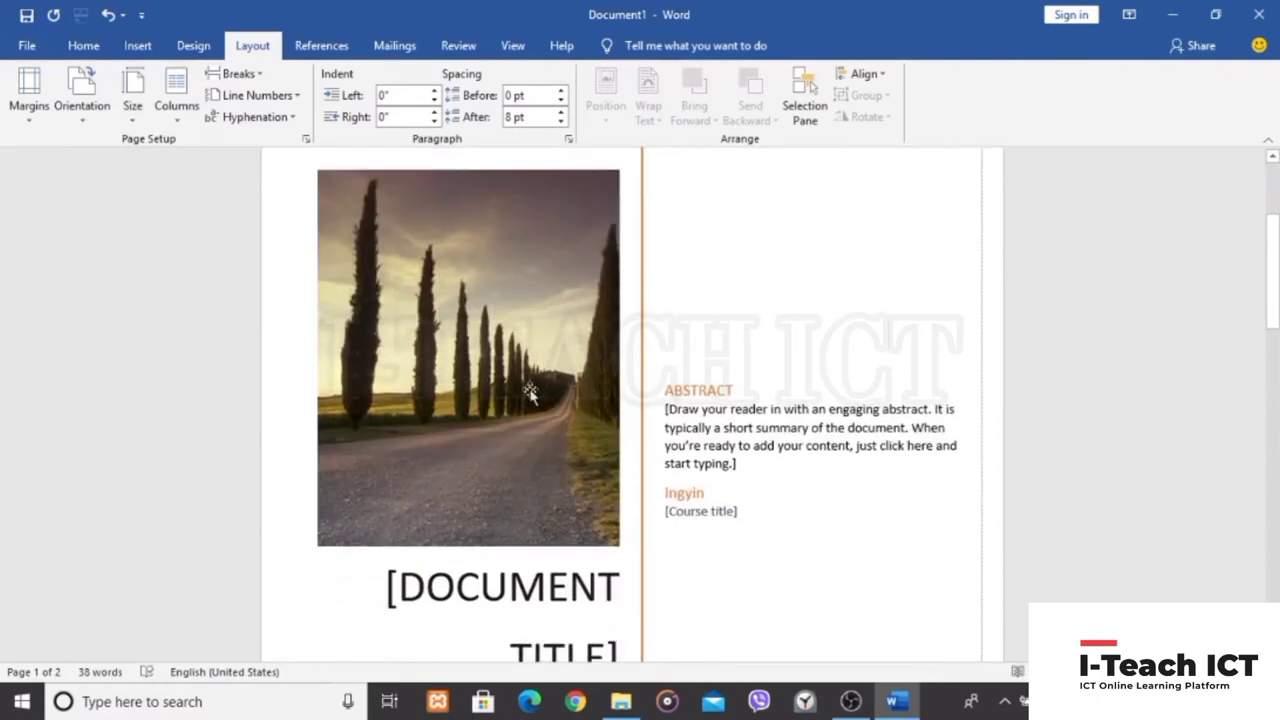
left_click(136, 46)
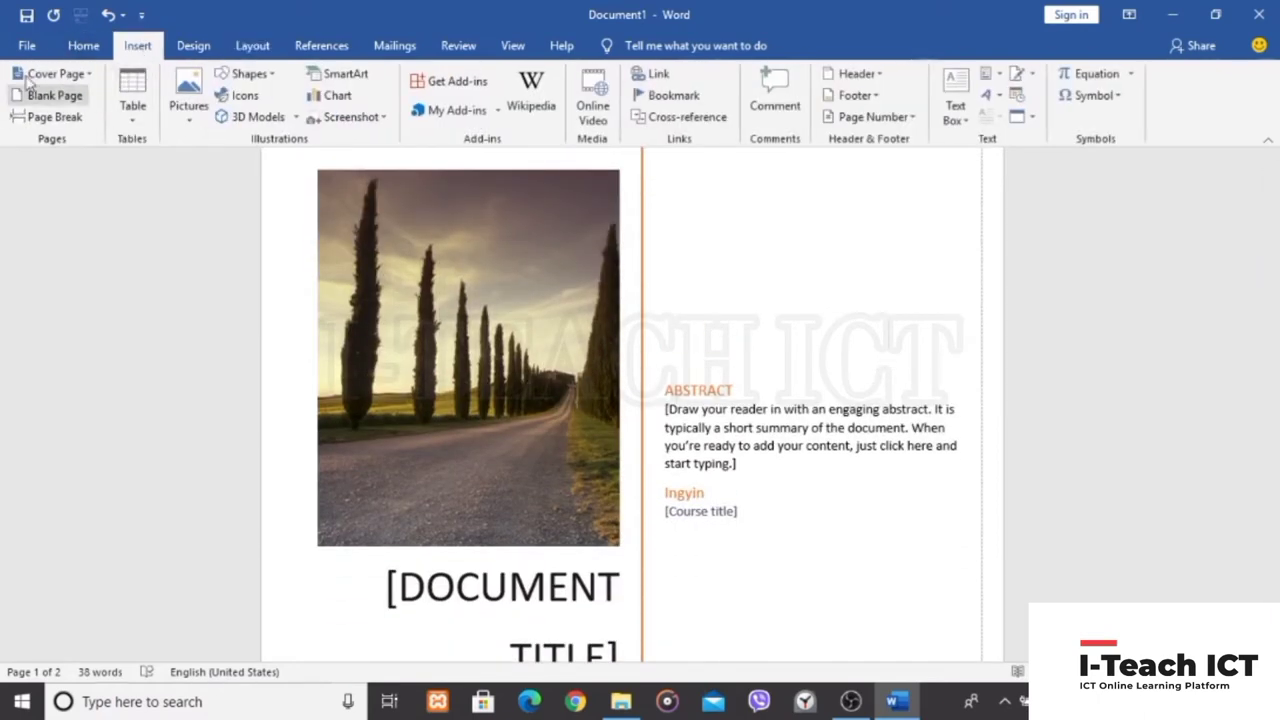
scroll(643, 395, "down", 2)
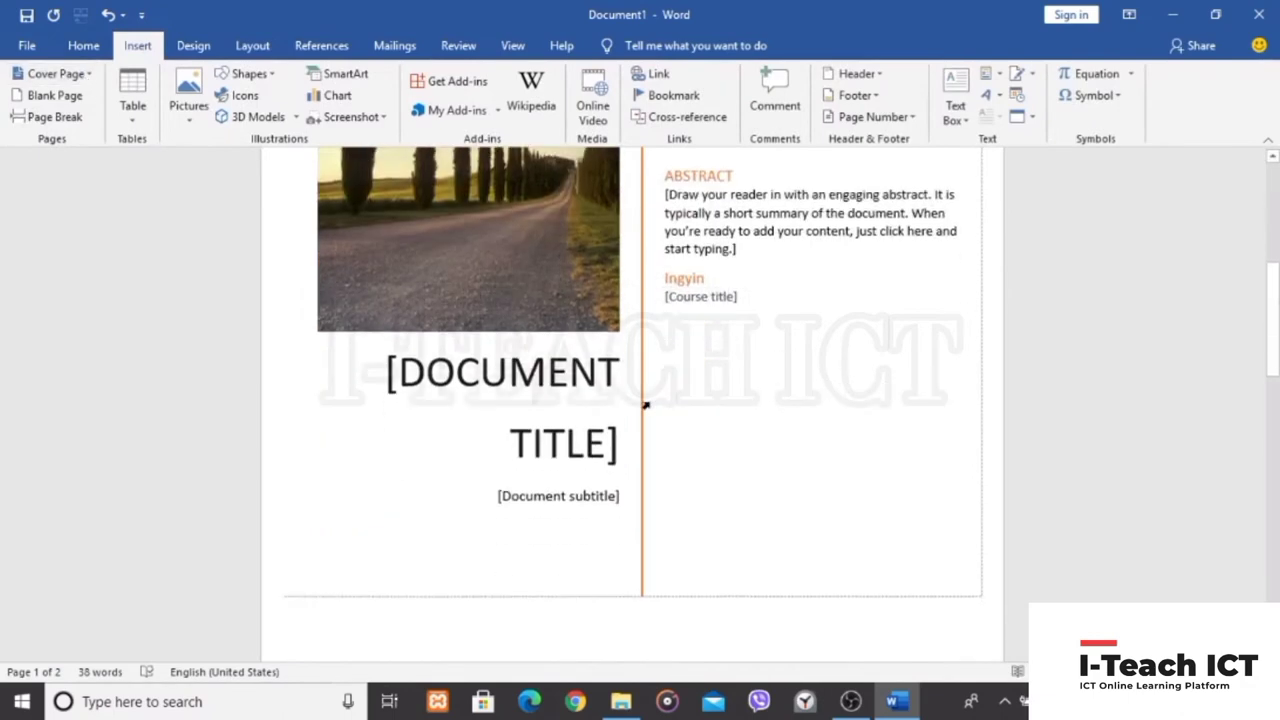
scroll(645, 405, "down", 2)
scroll(648, 286, "up", 2)
scroll(689, 357, "up", 2)
scroll(623, 400, "down", 1)
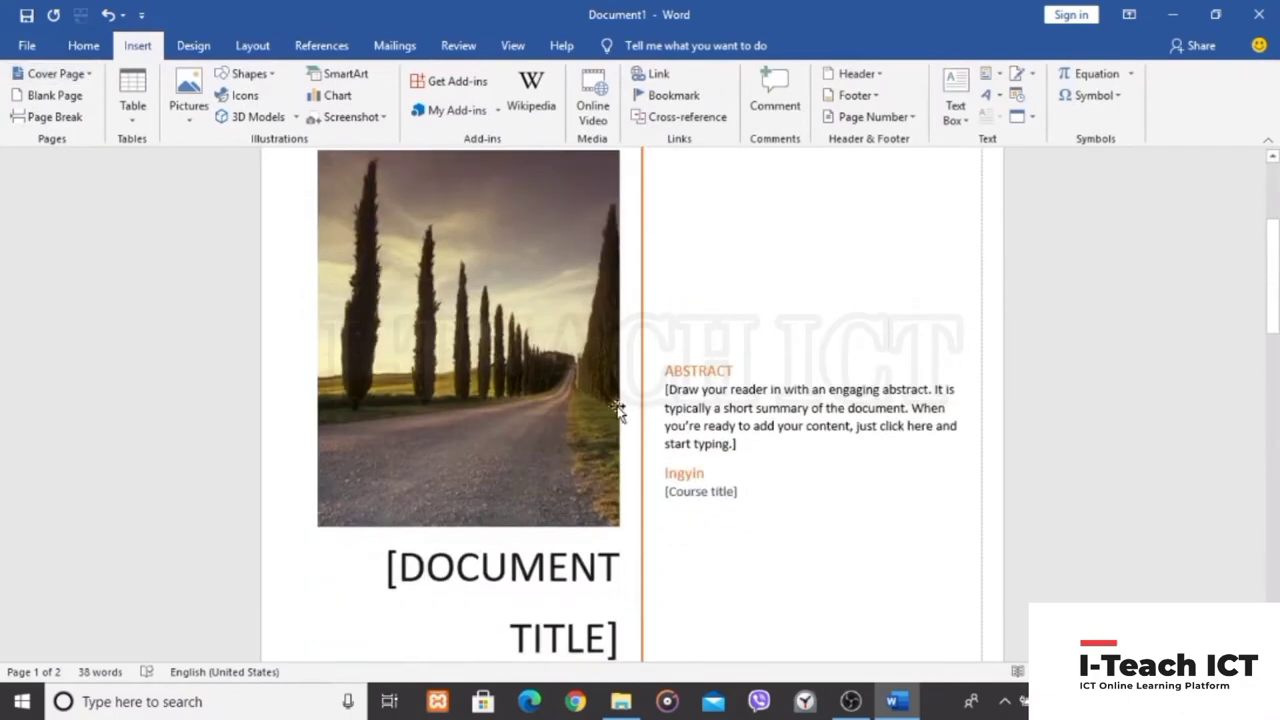
scroll(618, 410, "down", 1)
left_click(485, 330)
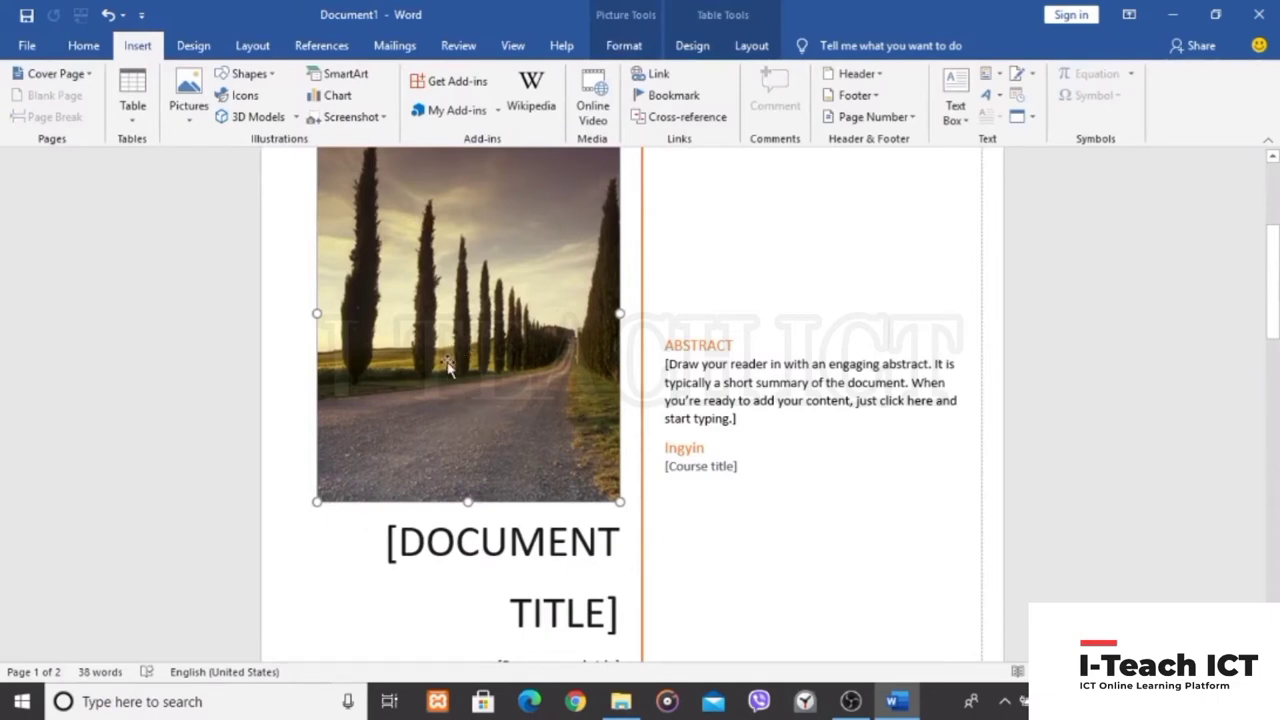
Select the Abstract text box and its placeholder text on the cover
scroll(475, 397, "up", 1)
scroll(607, 382, "down", 3)
left_click(739, 262)
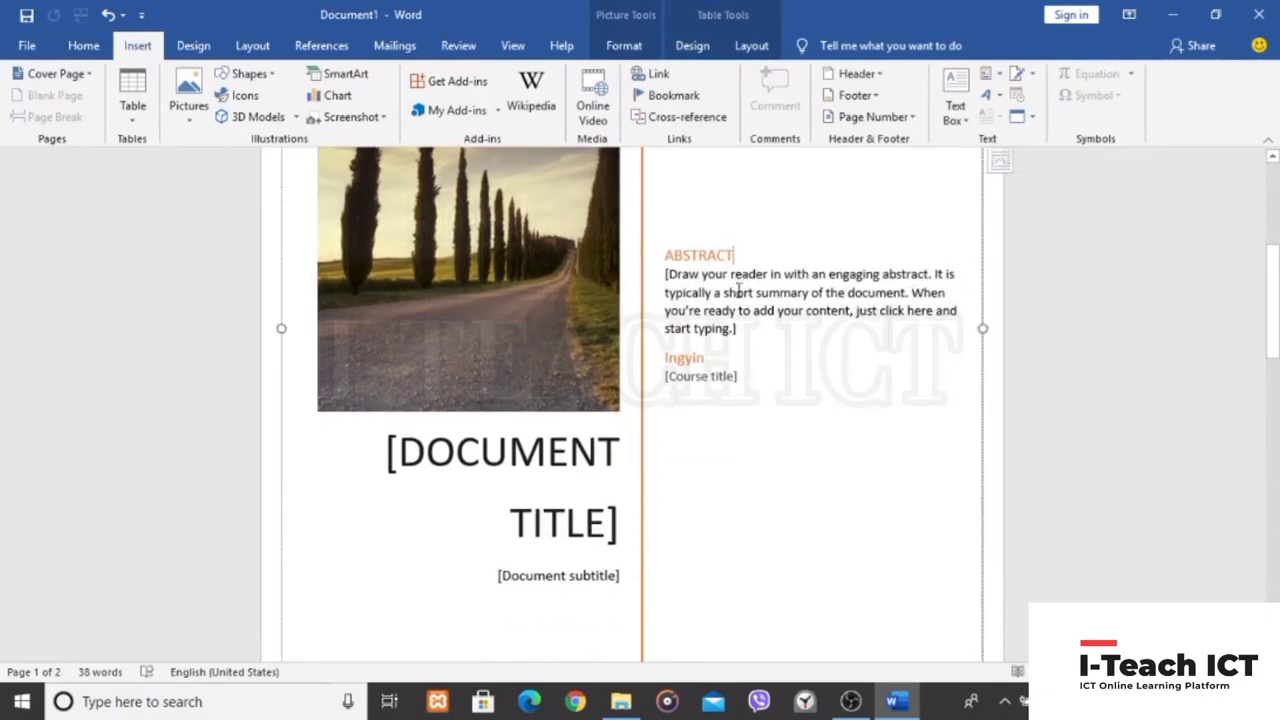
left_click(754, 333)
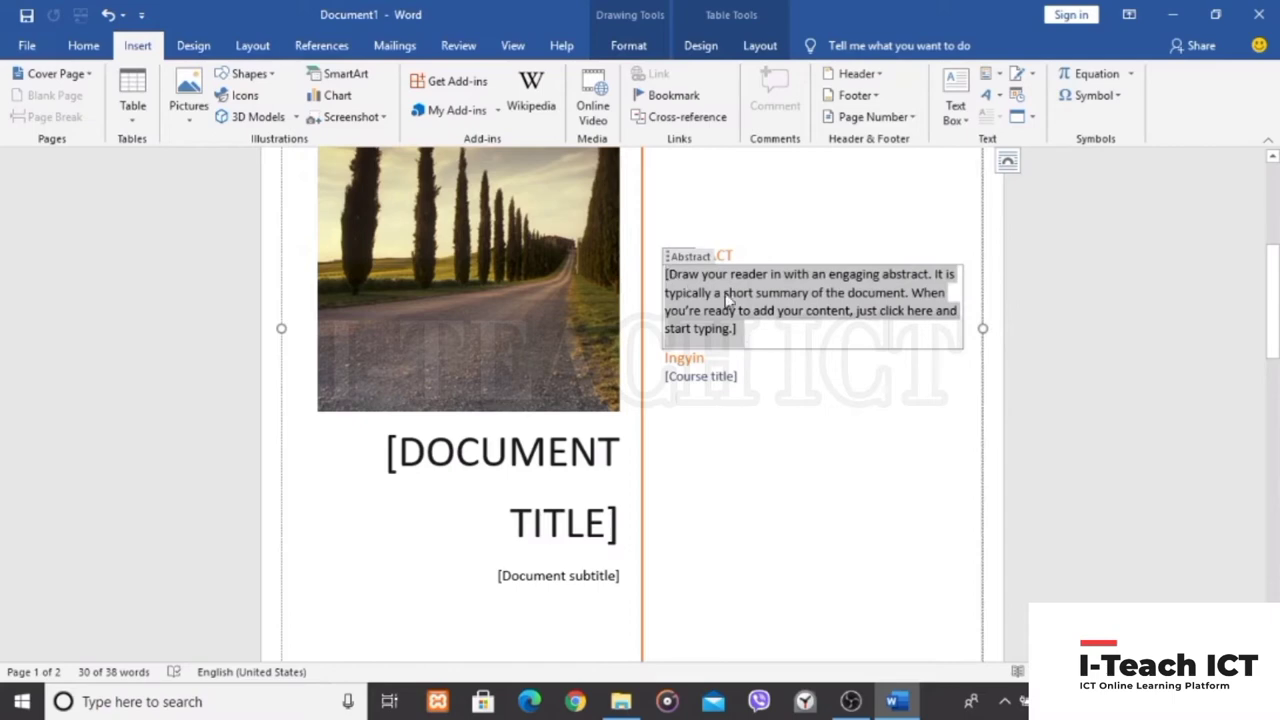
Delete the abstract placeholder text and the ABSTRACT heading
key("BackSpace")
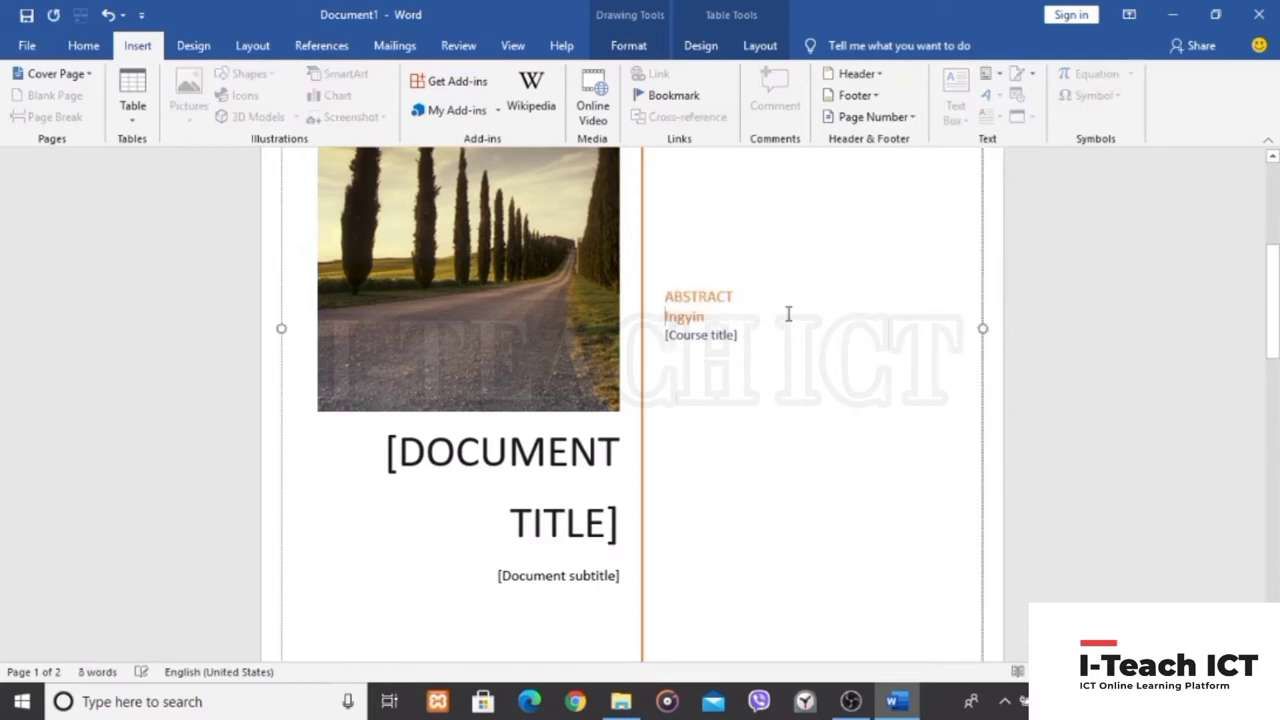
double_click(714, 295)
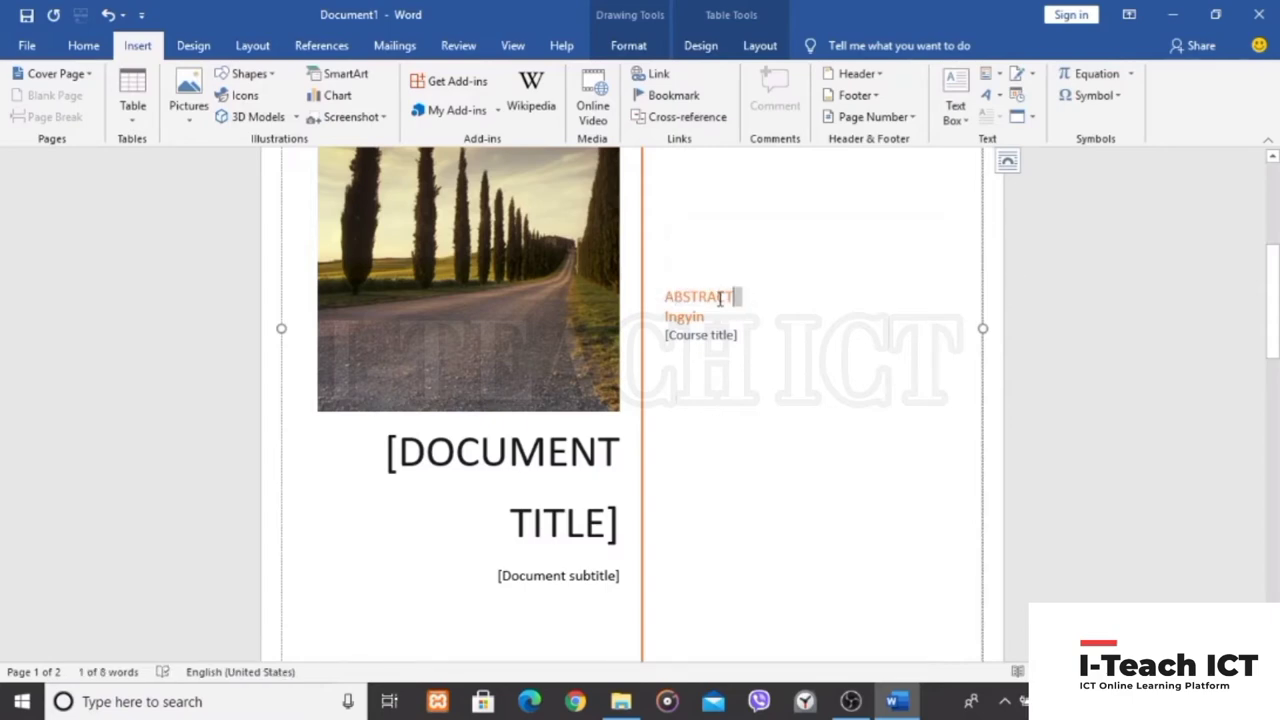
left_click_drag(734, 296, 662, 294)
key("BackSpace")
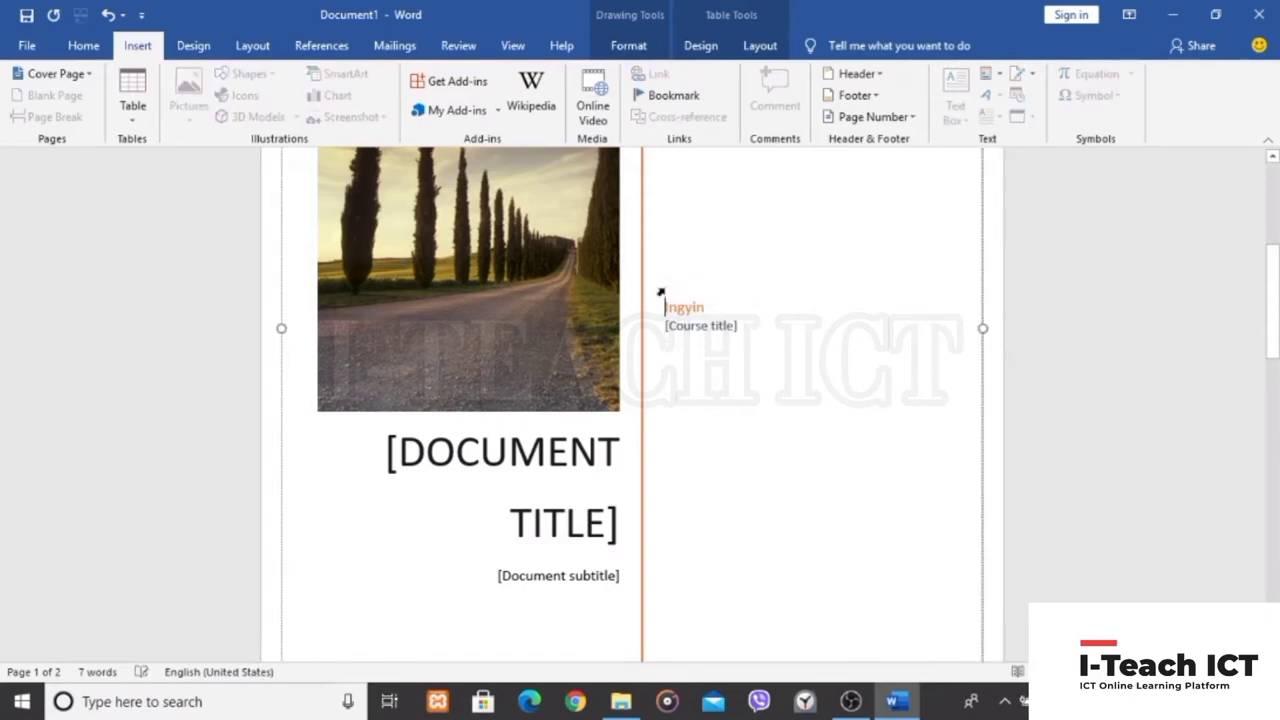
Replace the author name with I-Teach ICT and remove the [Course title] placeholder
left_click(705, 307)
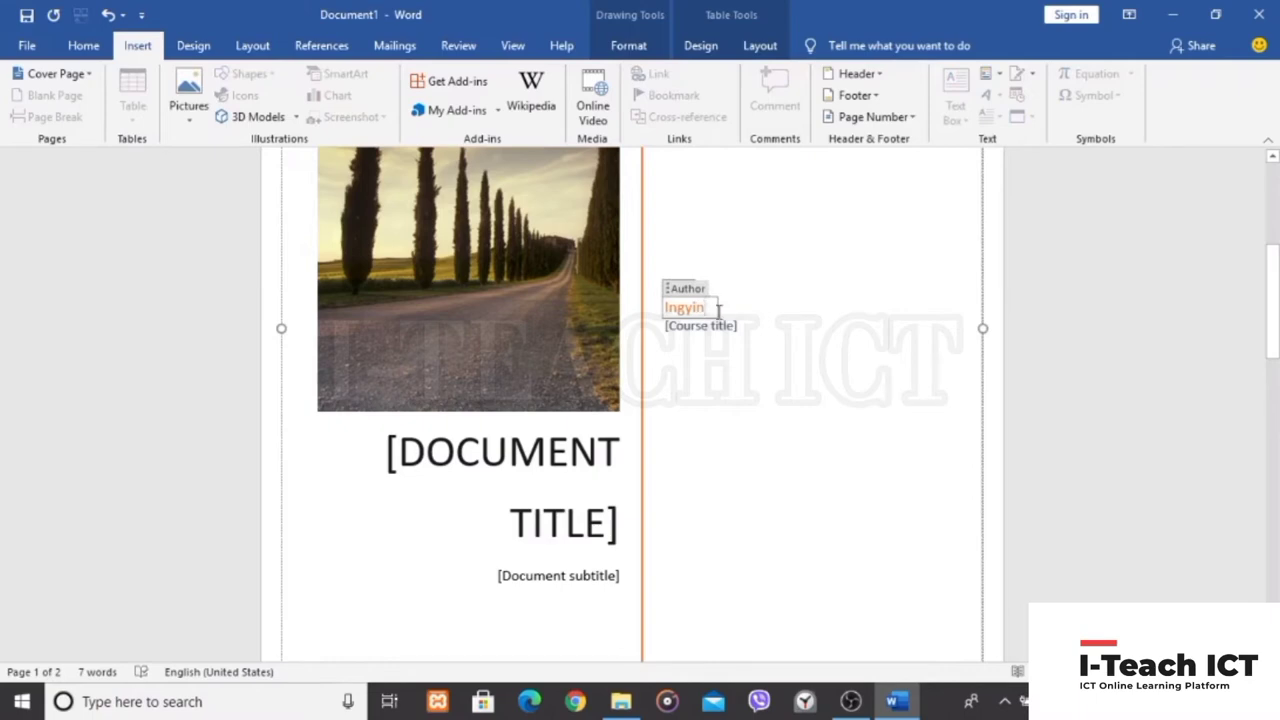
key("BackSpace")
key("BackSpace")
key("BackSpace")
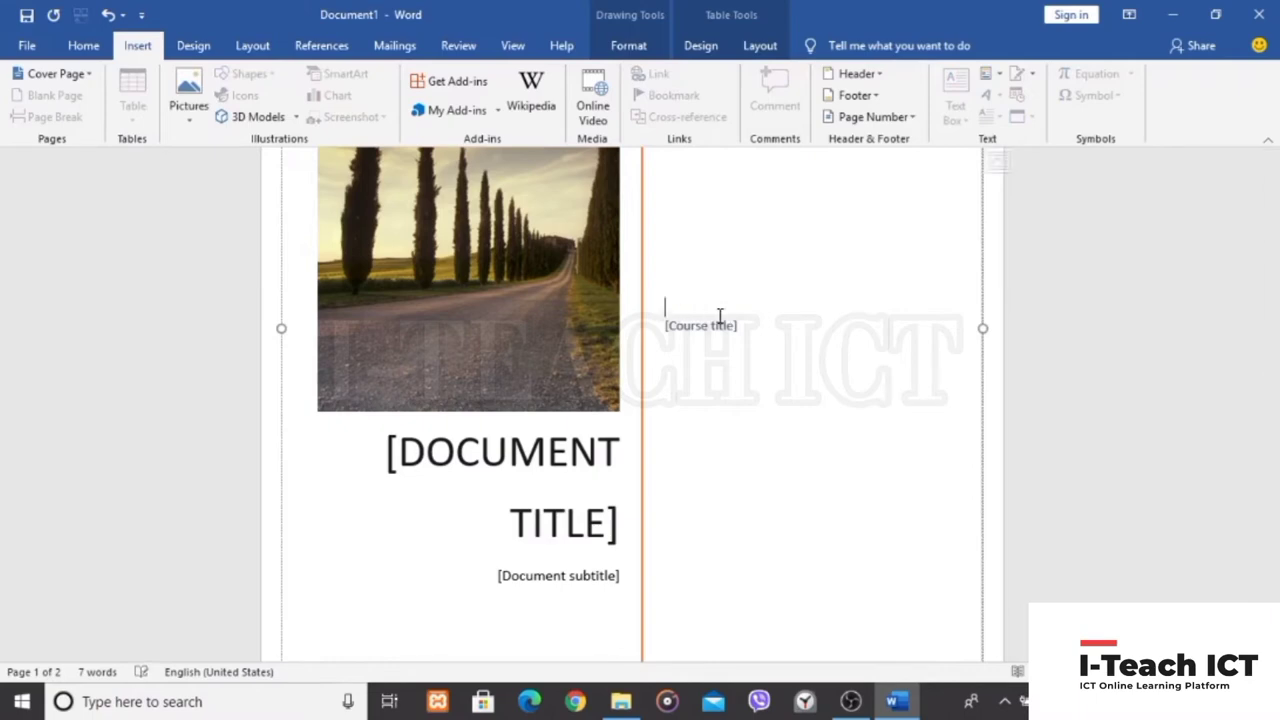
type("I-Teach ICT")
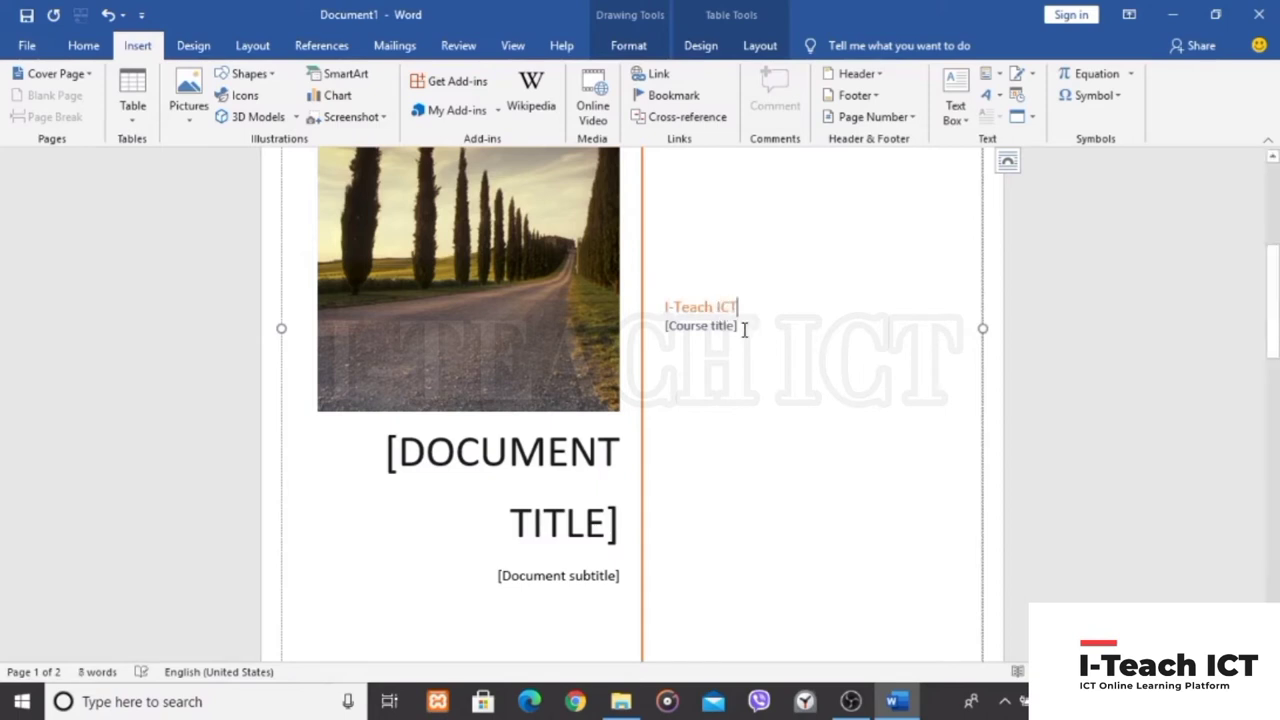
left_click(742, 327)
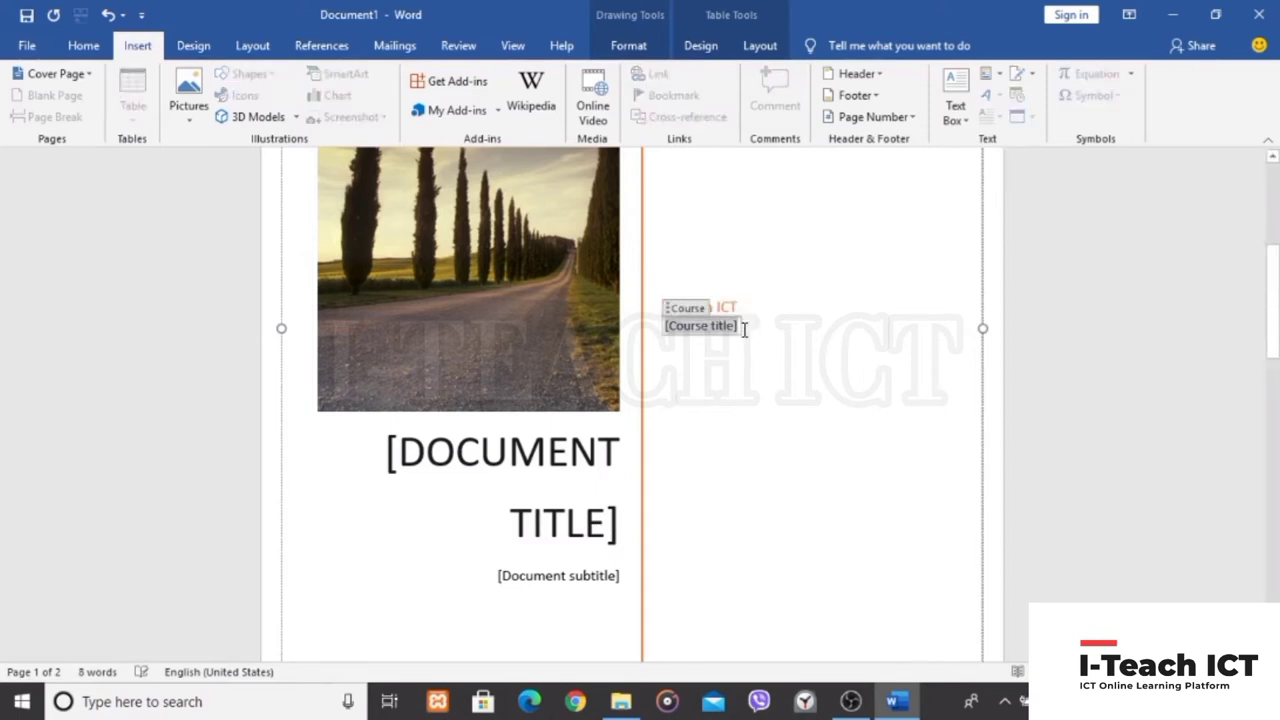
key("Delete")
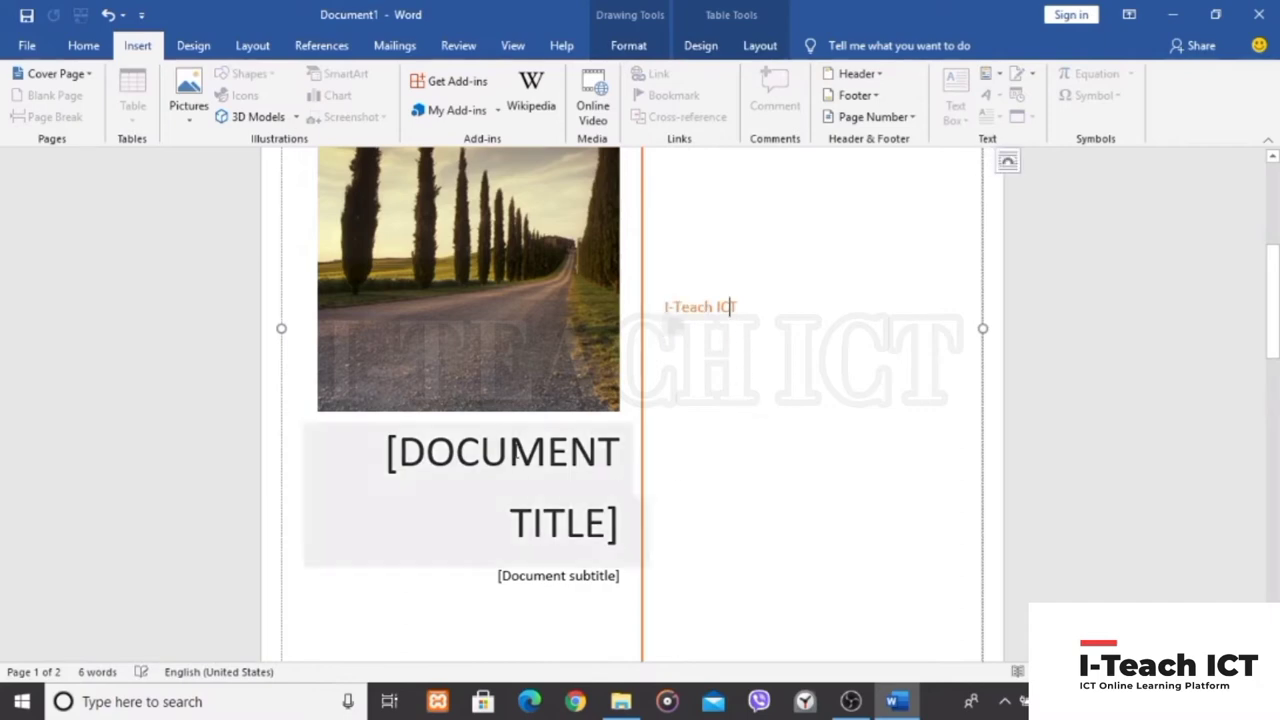
Enter MYANMAR as the cover title and 19-Dec-2020 as the subtitle date
left_click(548, 495)
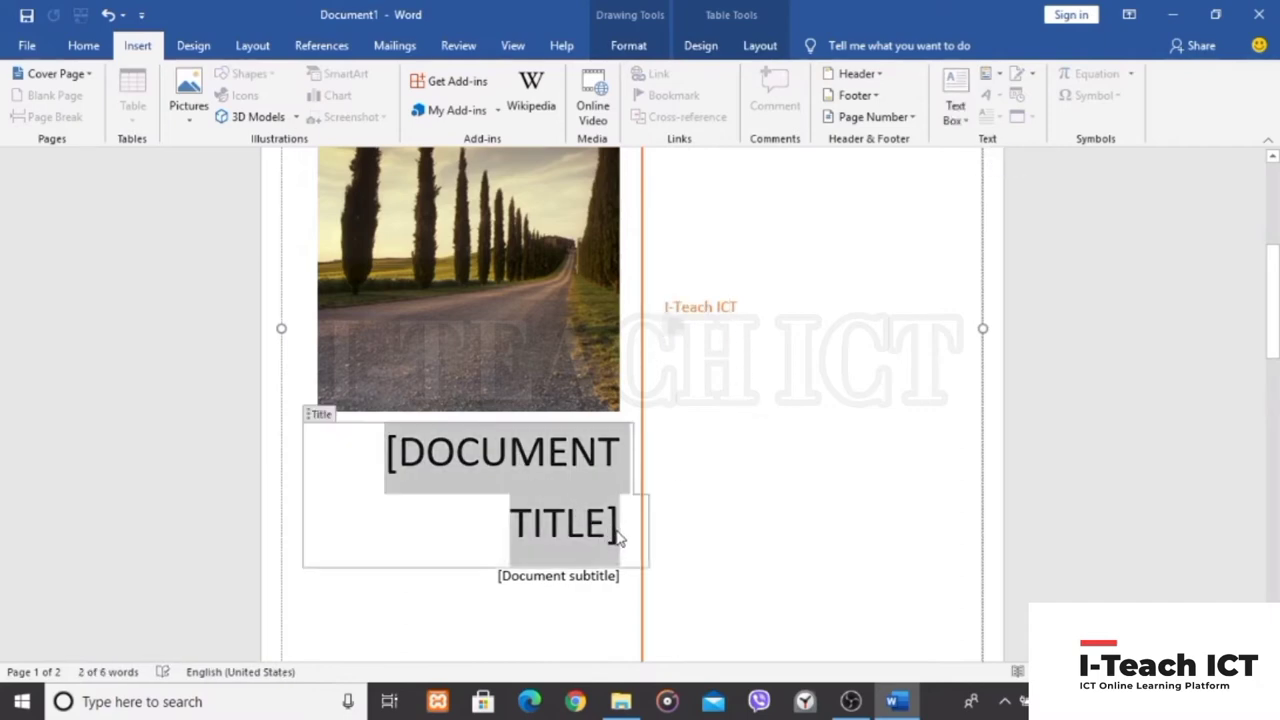
key("Delete")
type("M")
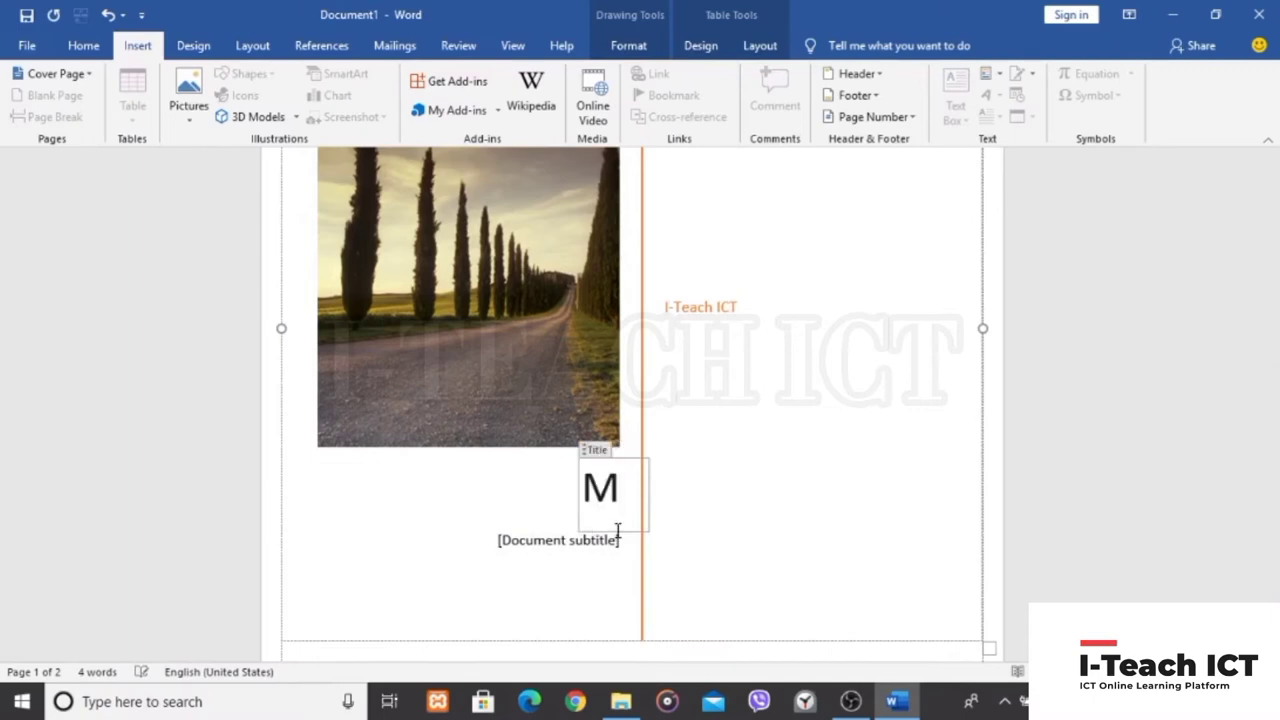
type("YANMAR")
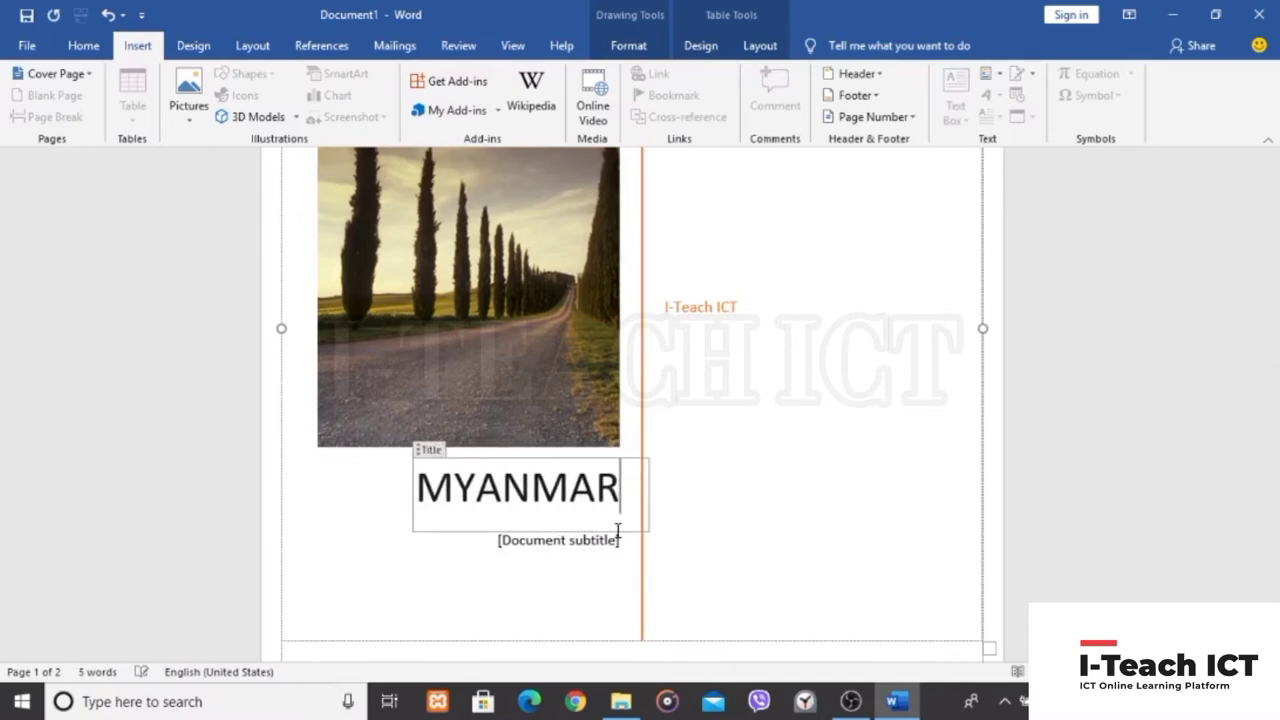
left_click(583, 547)
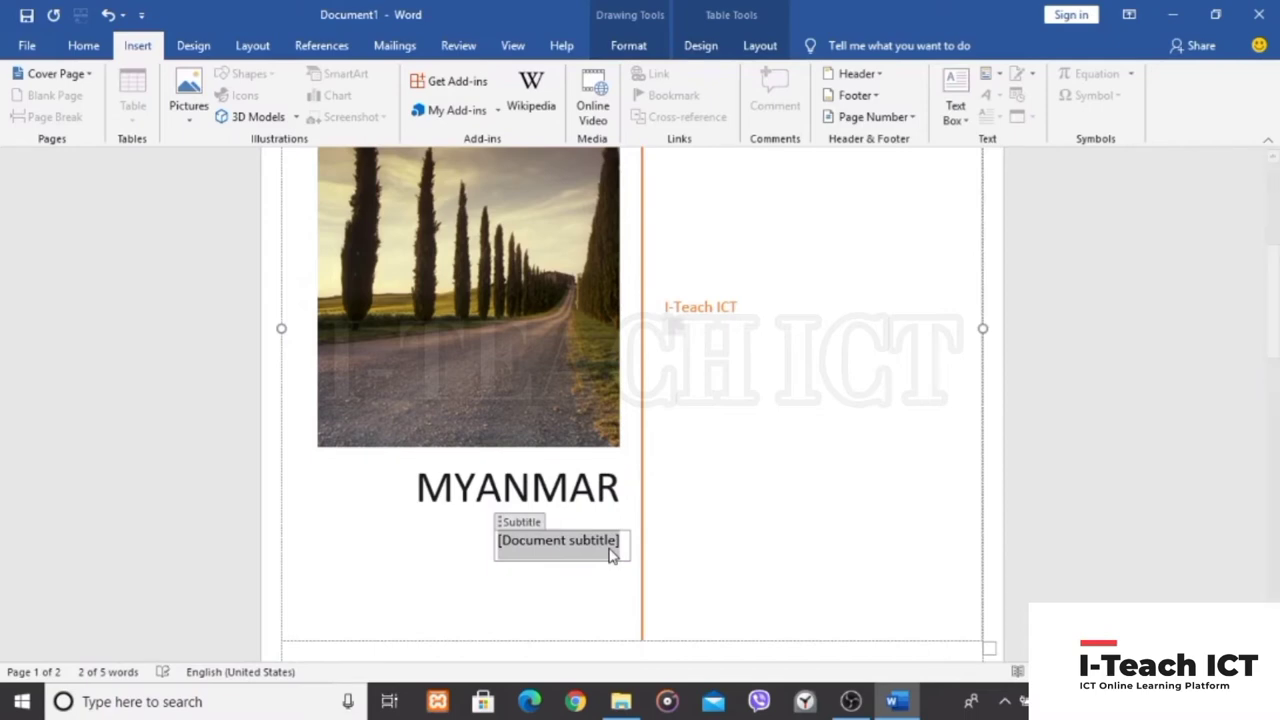
type("19-")
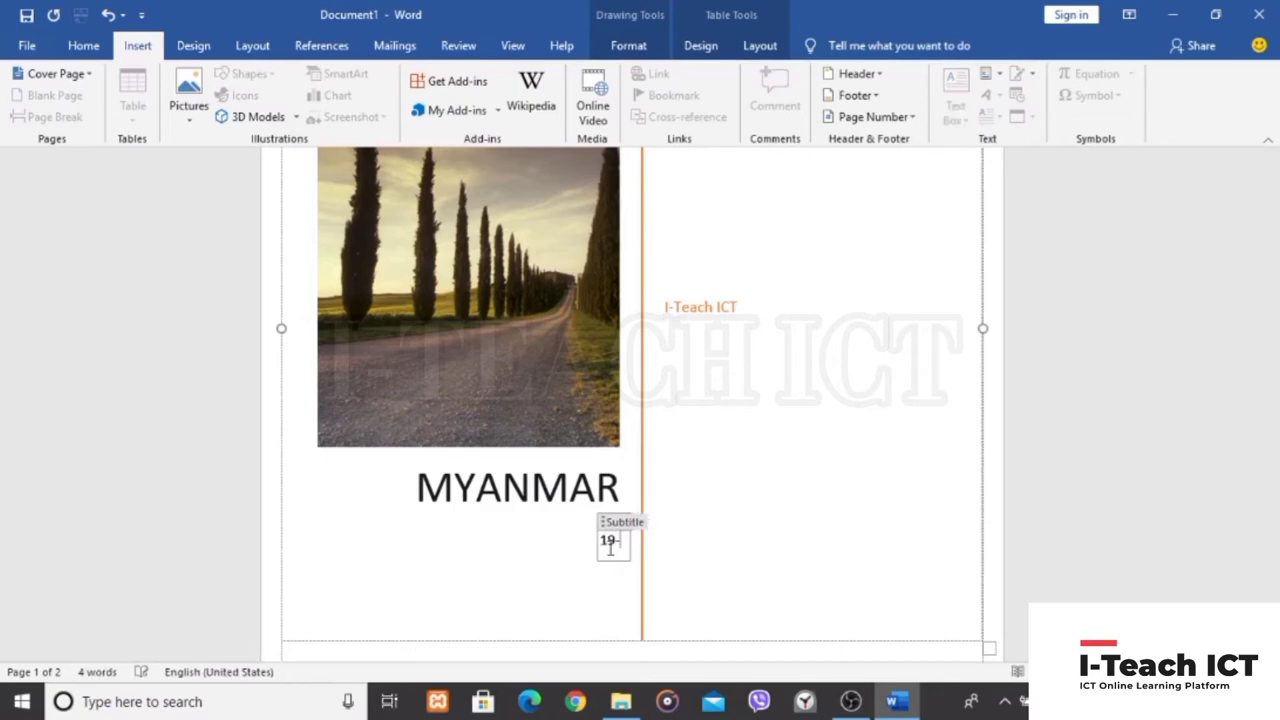
type("Dec")
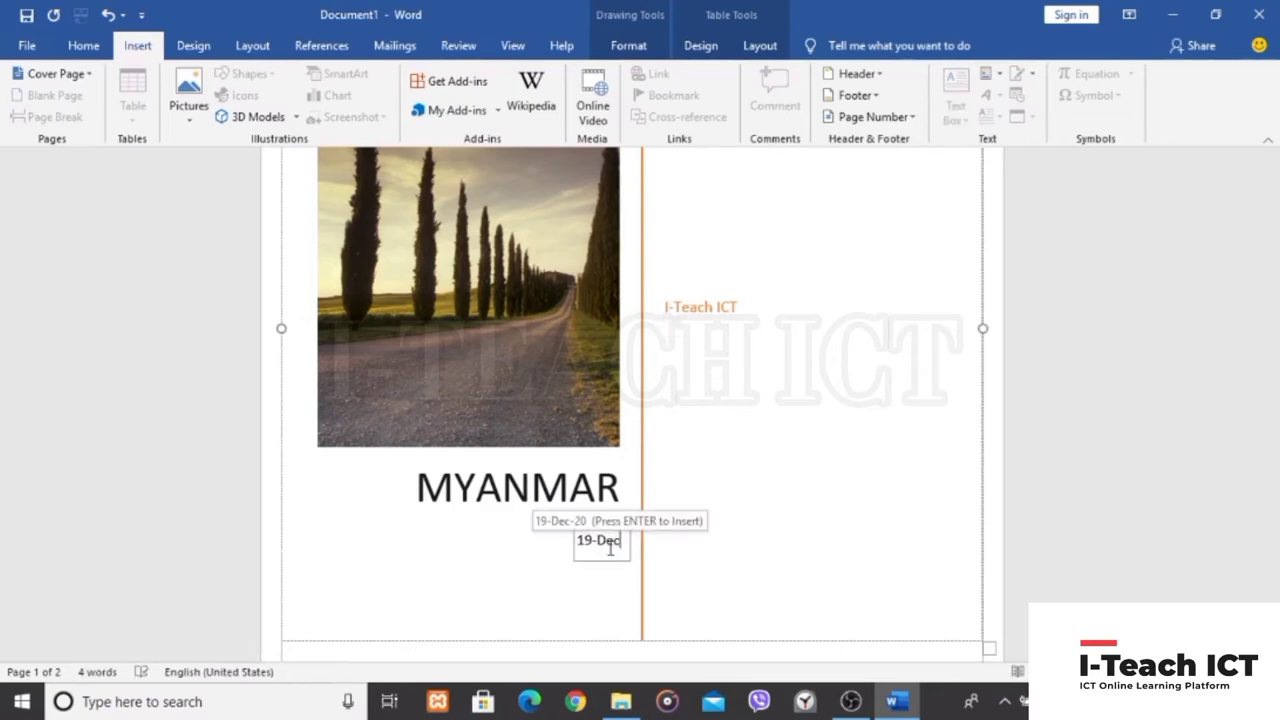
type("-2020")
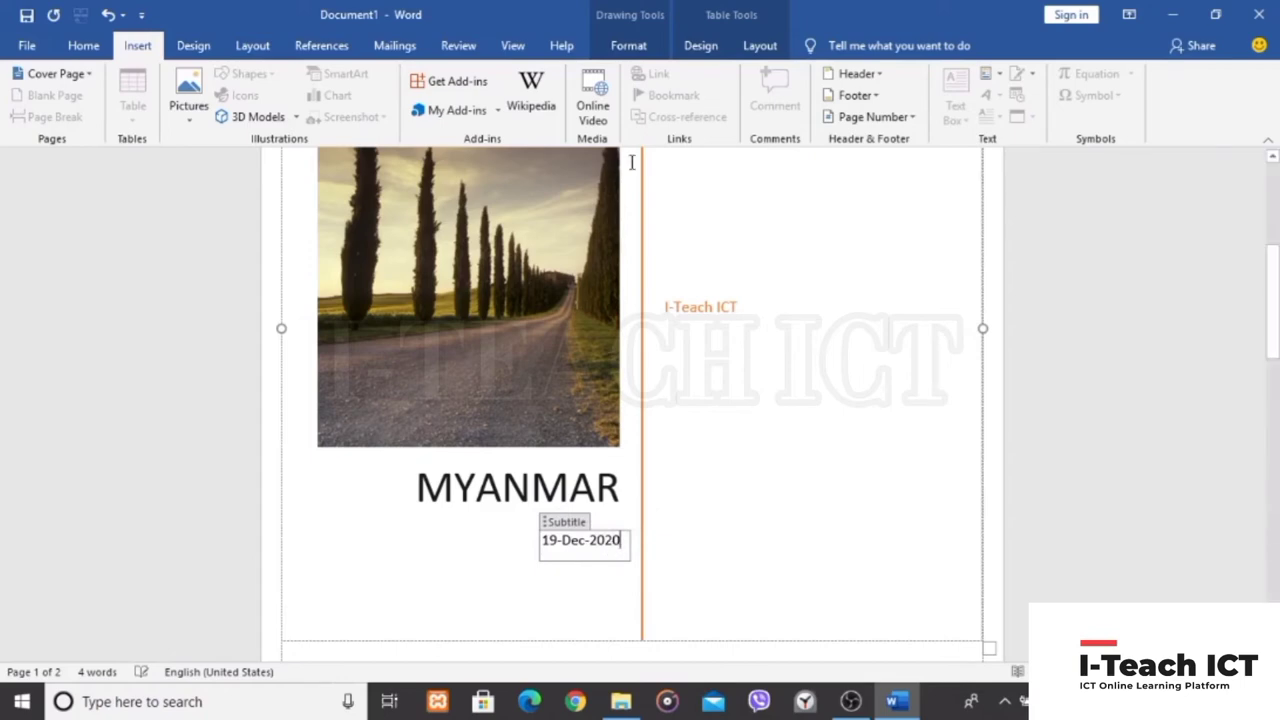
scroll(680, 300, "down", 3)
Move to page two and insert a page break after the cover
scroll(703, 360, "down", 3)
scroll(749, 386, "down", 2)
scroll(740, 423, "down", 3)
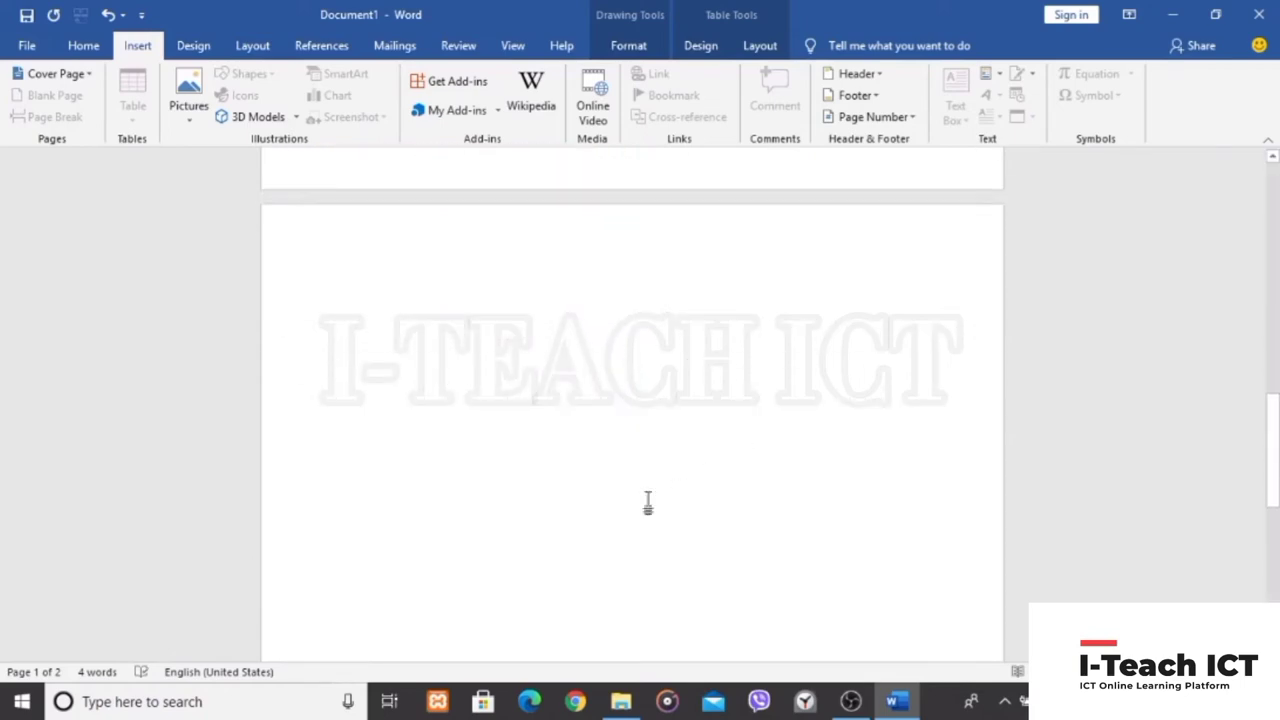
left_click(445, 322)
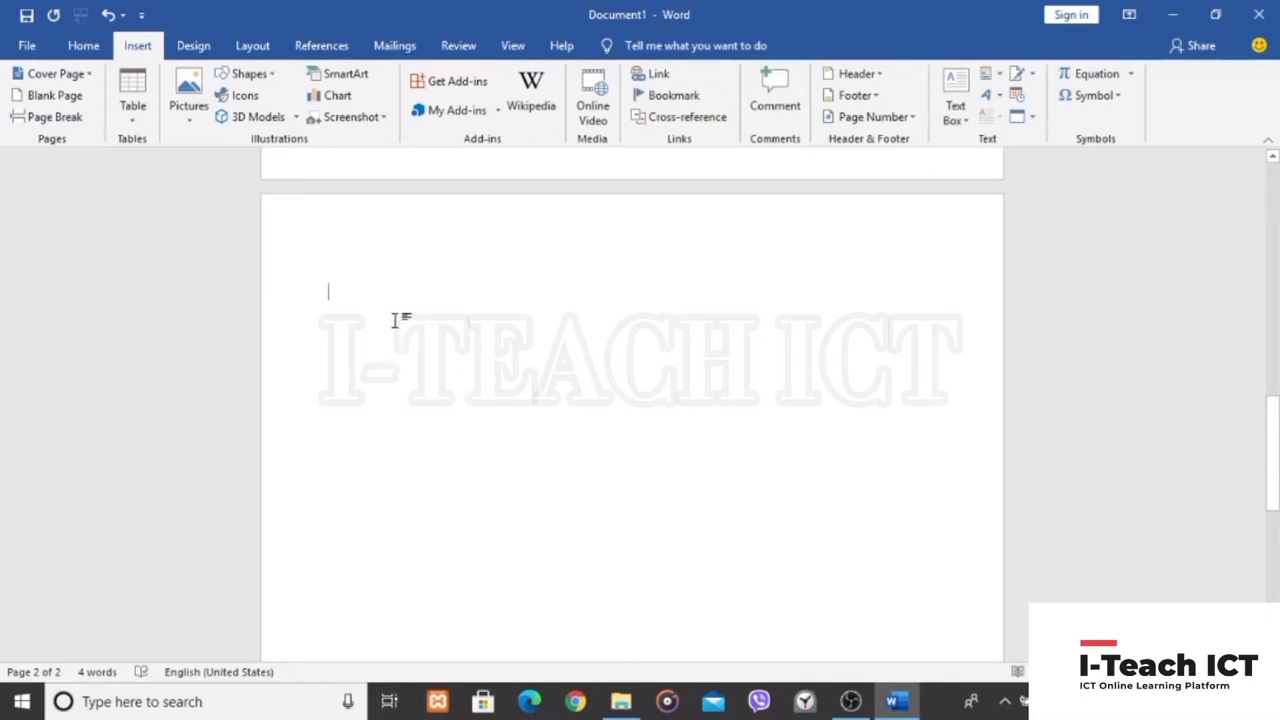
scroll(395, 320, "up", 3)
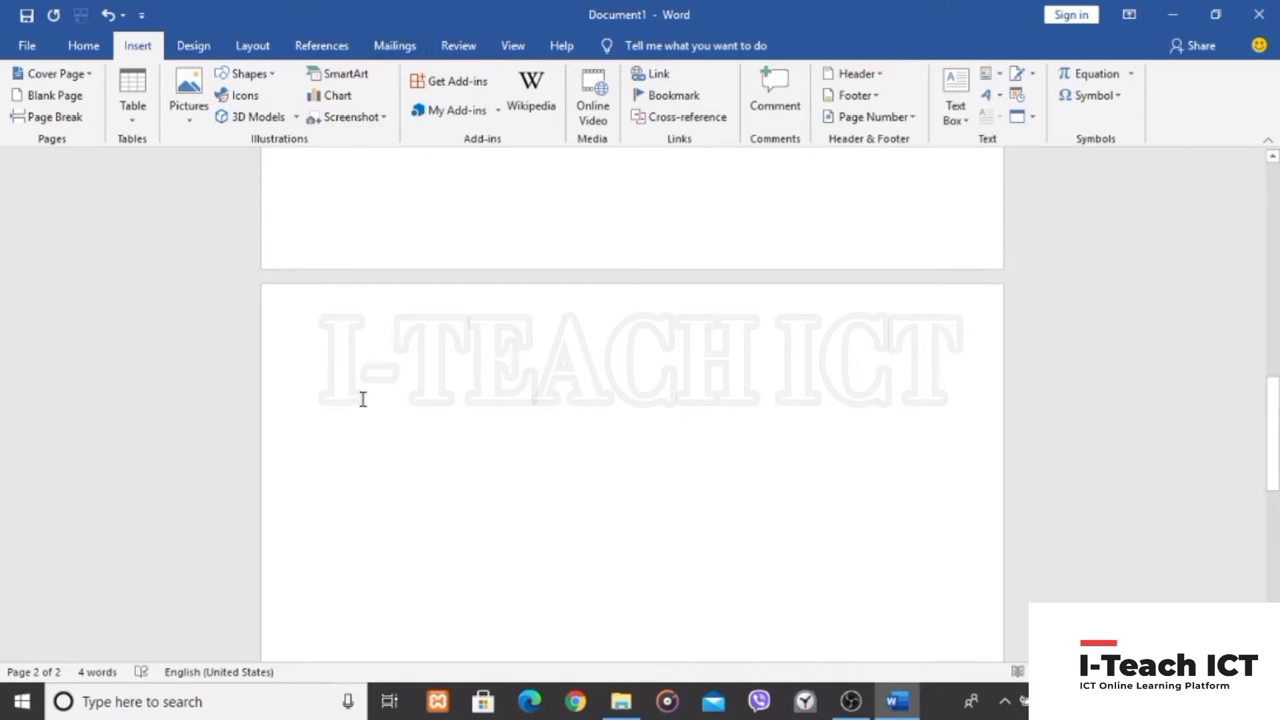
left_click(362, 400)
left_click(89, 120)
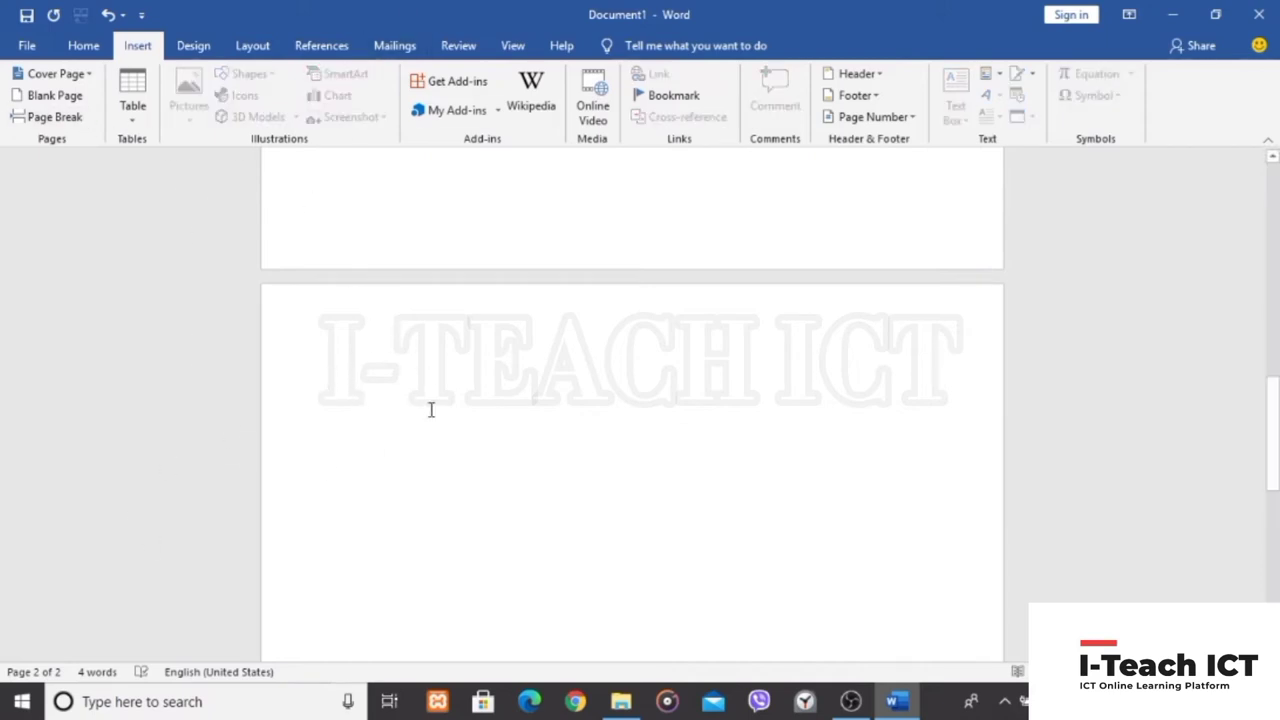
Type the test text 'aaaa' at page two's top, then remove the extra blank lines
left_click(292, 424)
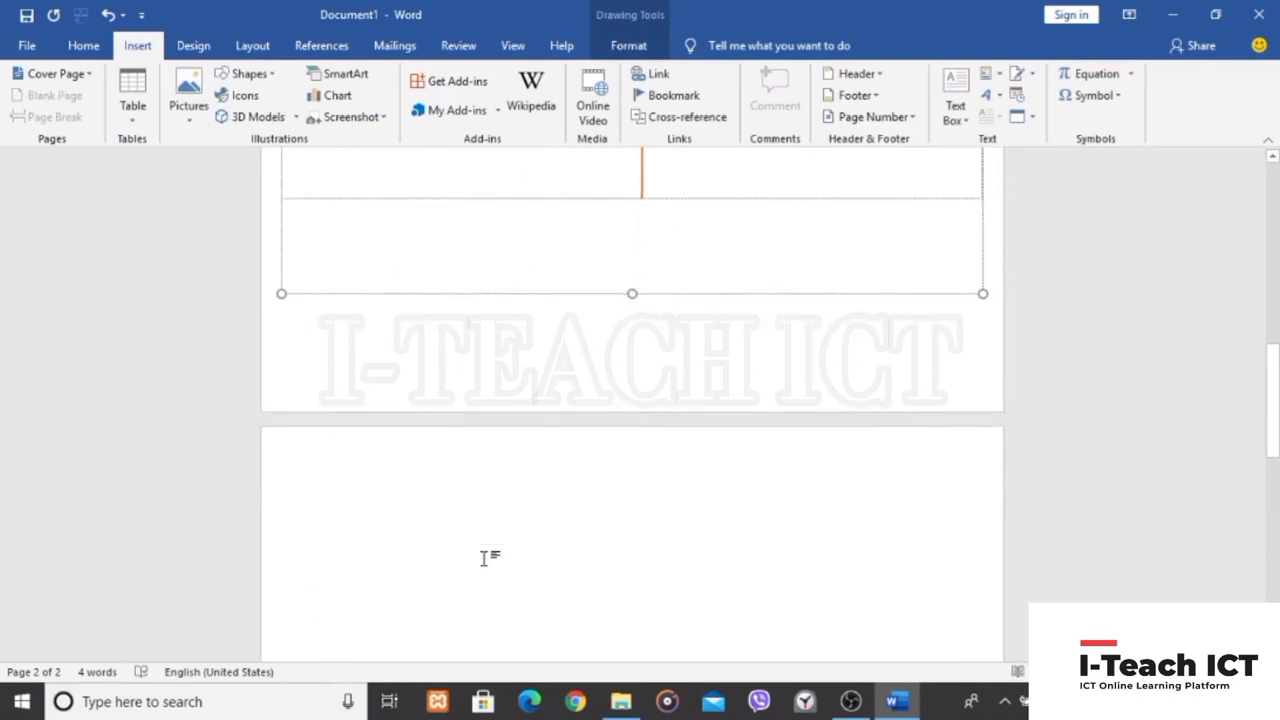
scroll(391, 574, "down", 3)
left_click(380, 528)
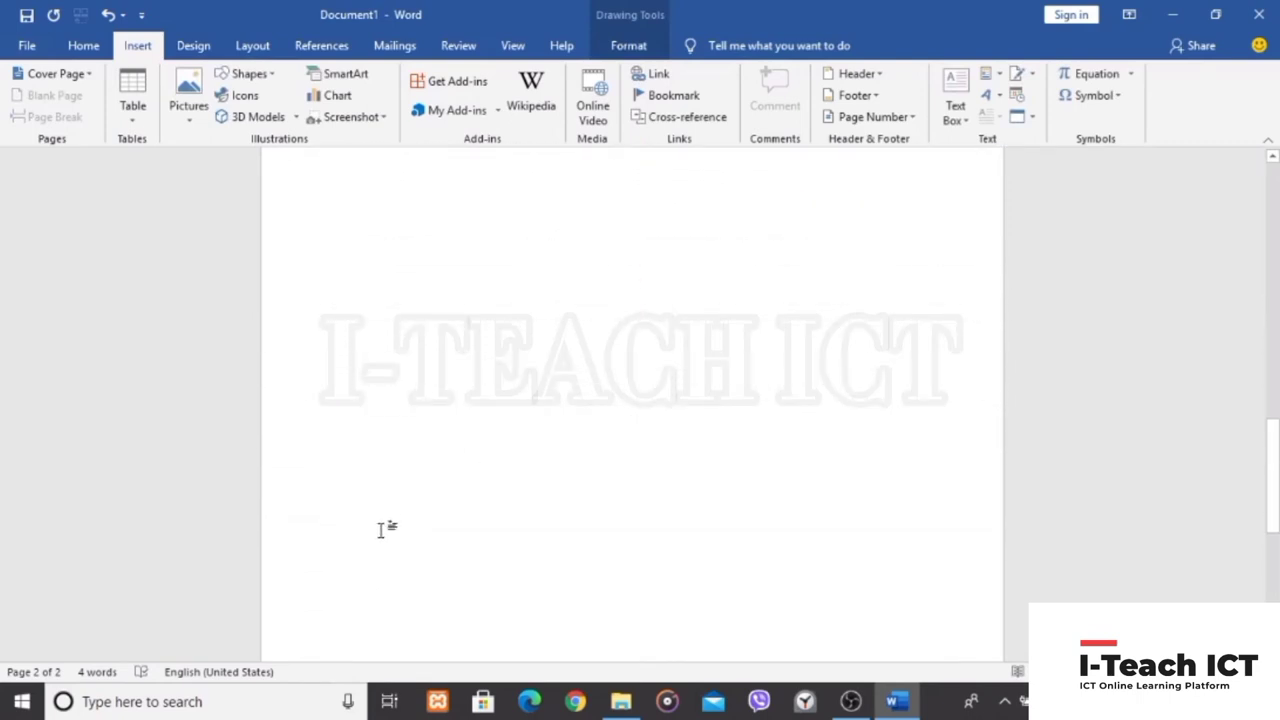
type("aa")
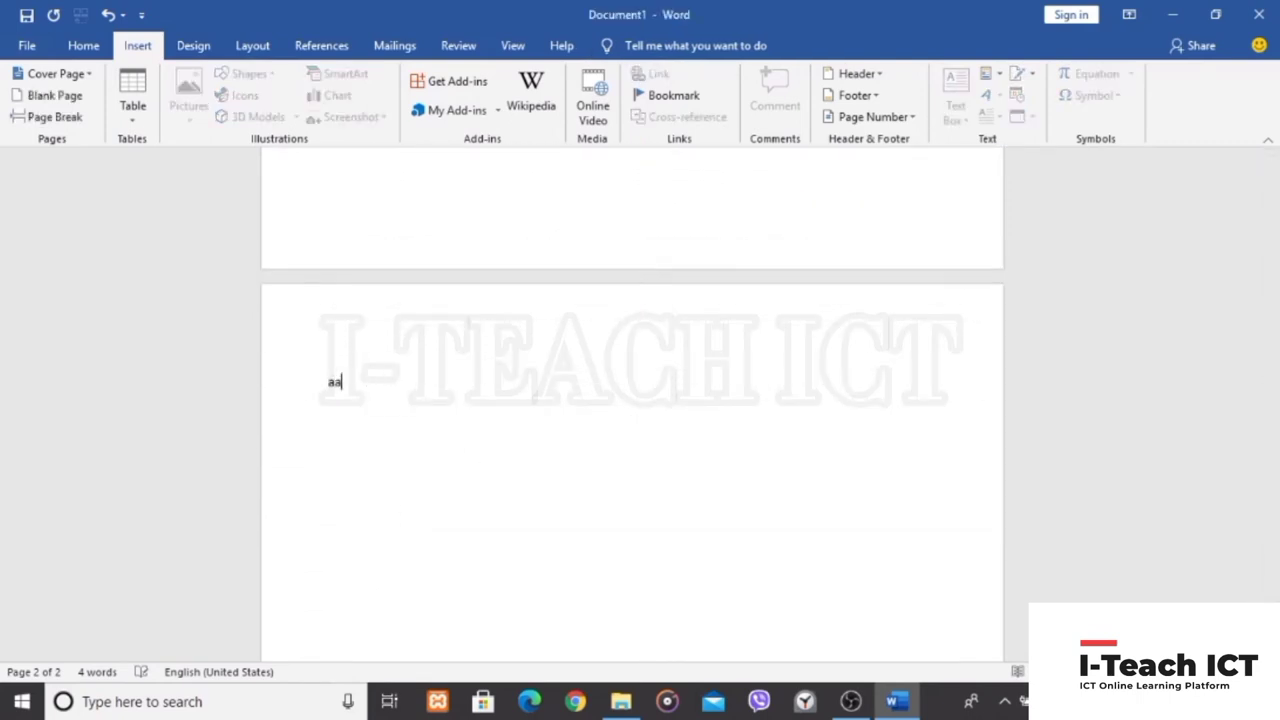
type("aa")
key("Return")
key("Return")
key("Return")
key("Return")
key("Return")
key("Return")
key("Return")
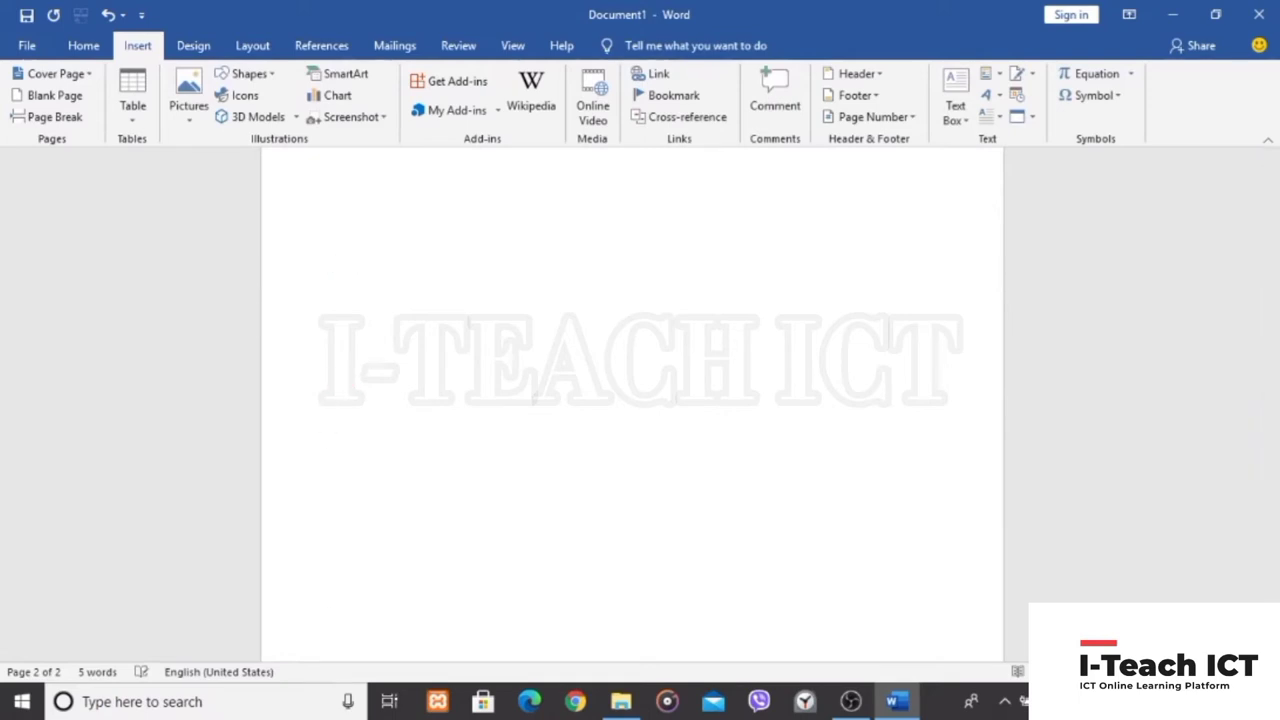
key("Return")
key("Return")
key("Return")
key("Return")
key("Return")
key("Return")
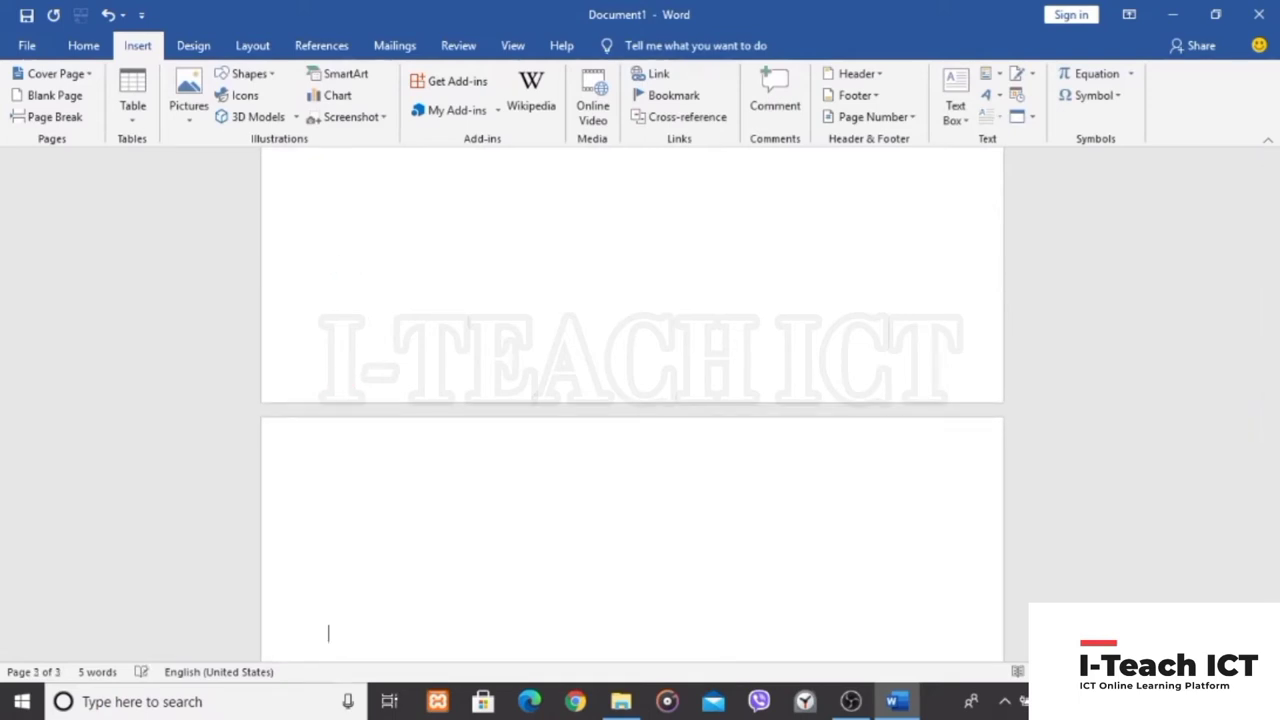
key("BackSpace")
key("BackSpace")
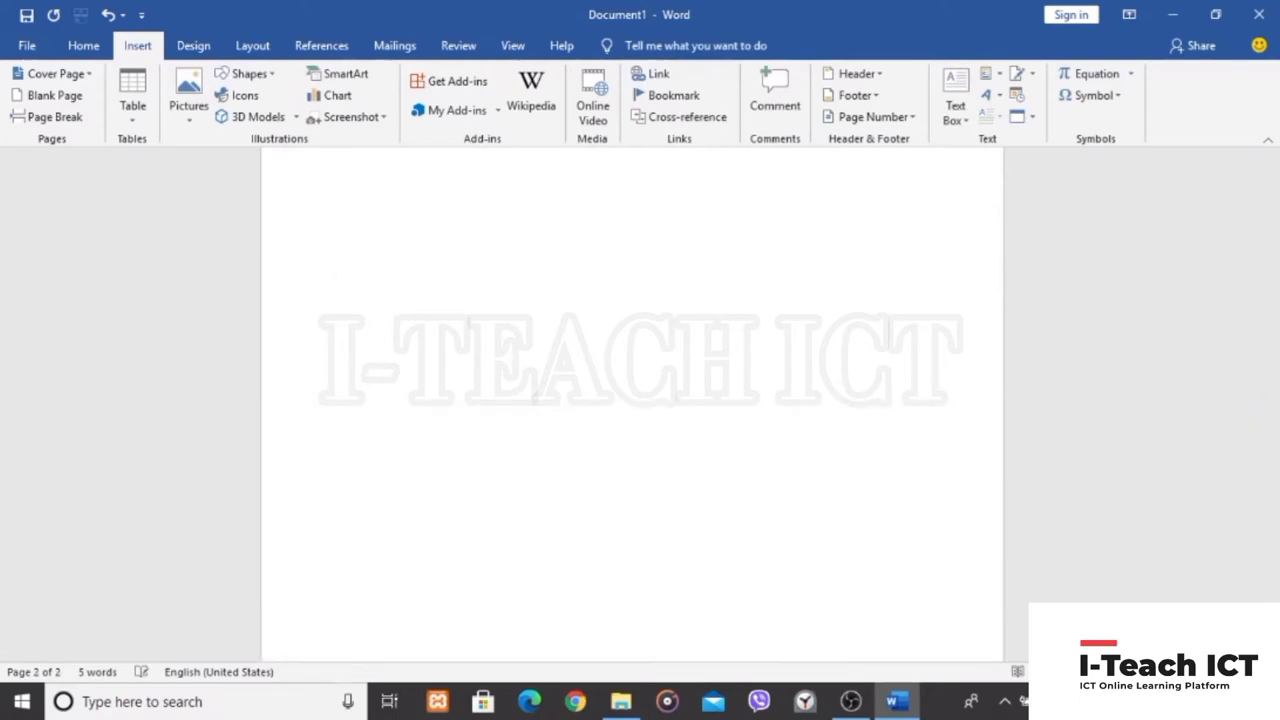
key("BackSpace")
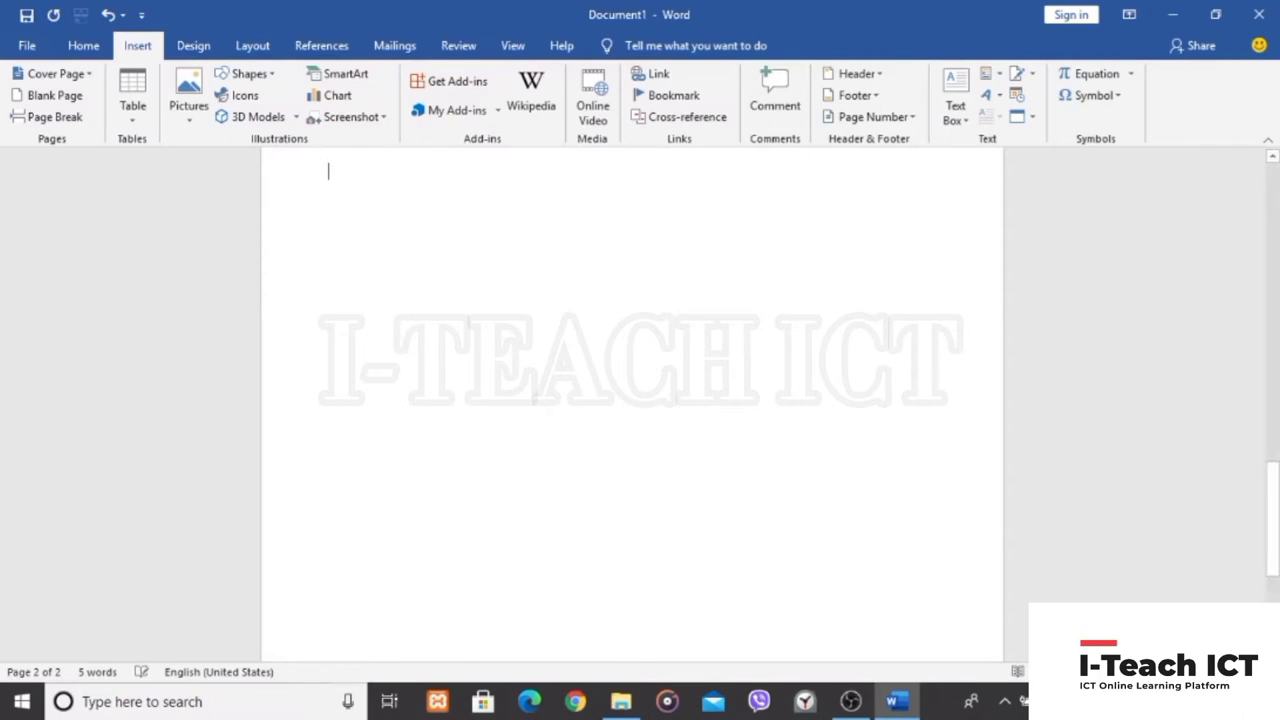
key("BackSpace")
type("A")
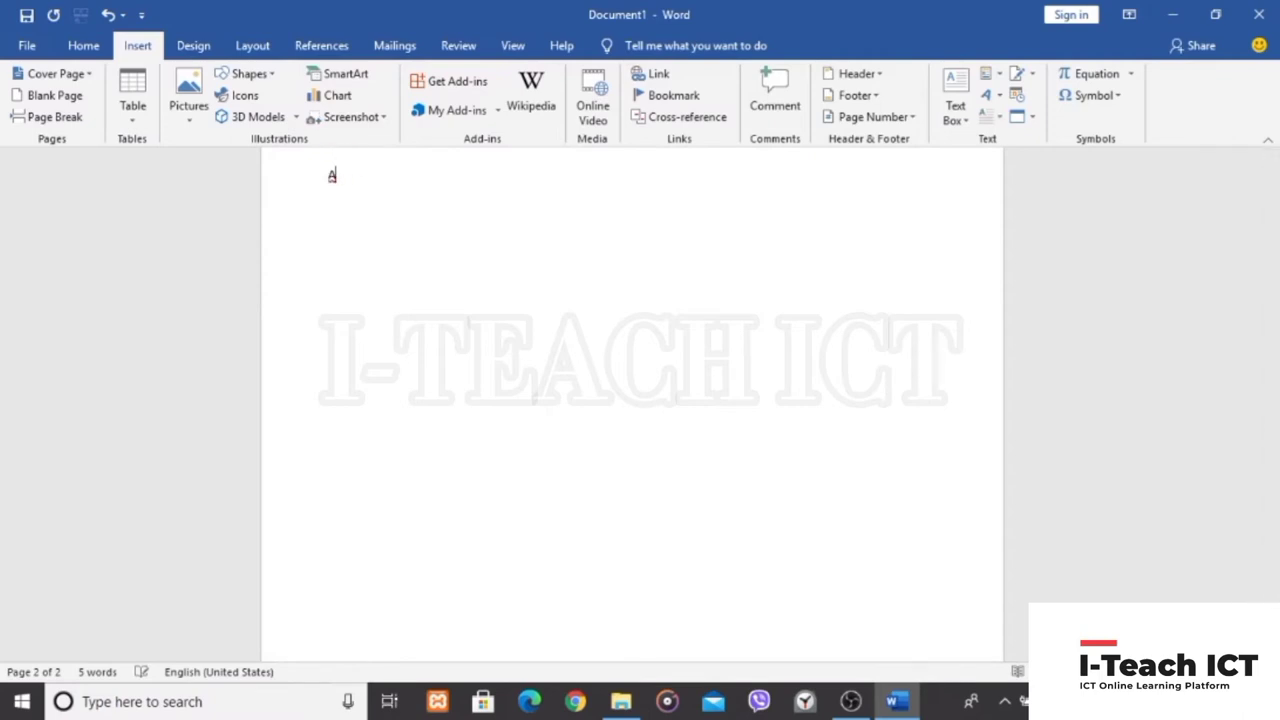
key("BackSpace")
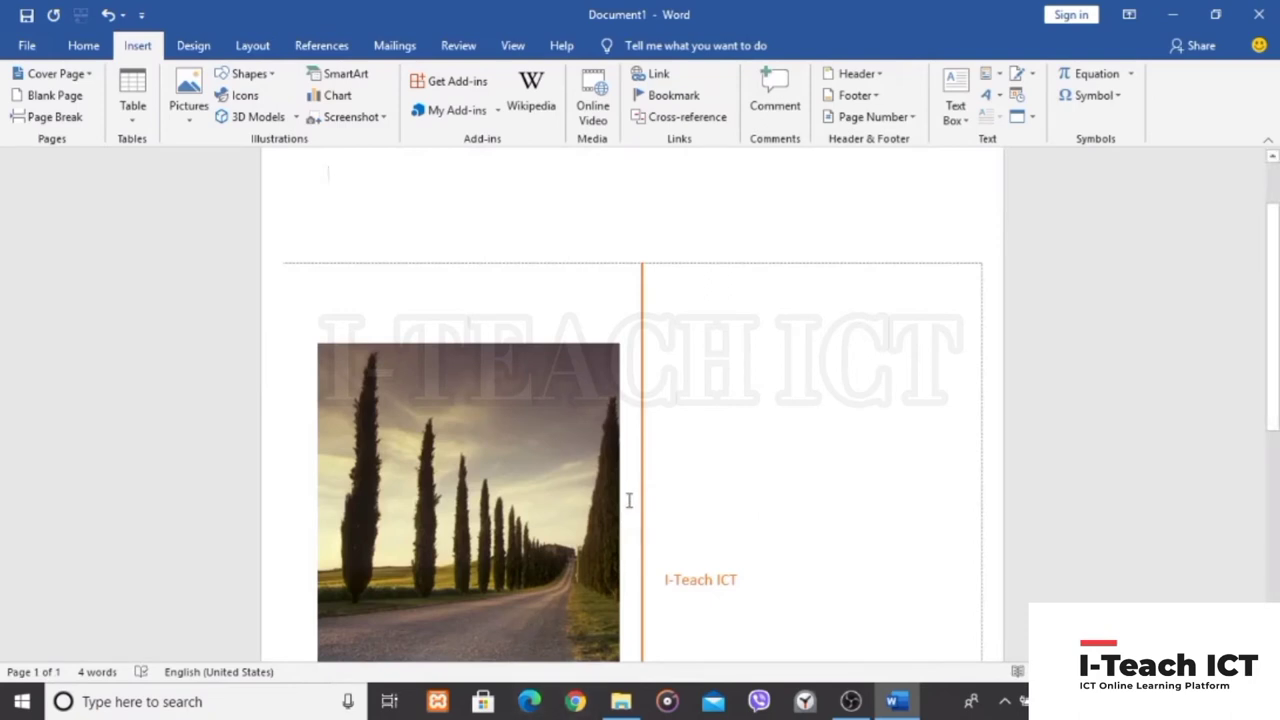
scroll(629, 500, "down", 5)
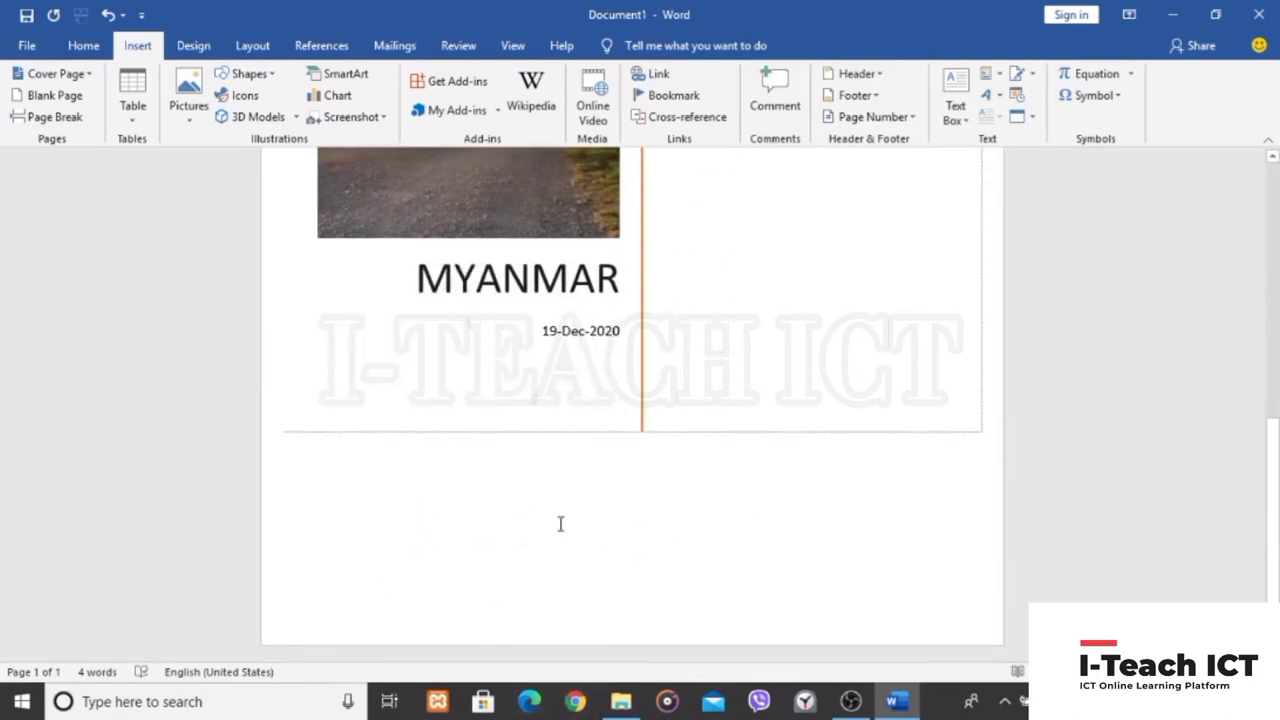
left_click(522, 510)
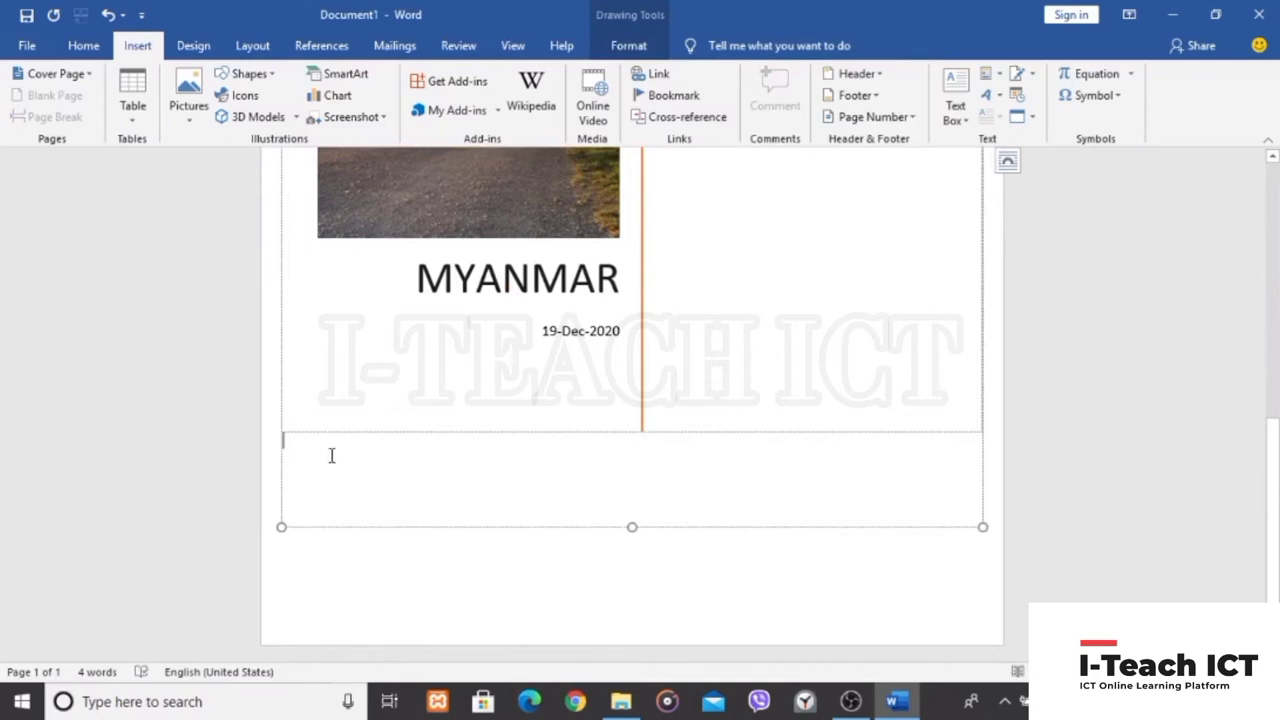
mouse_move(330, 390)
key("ctrl+Home")
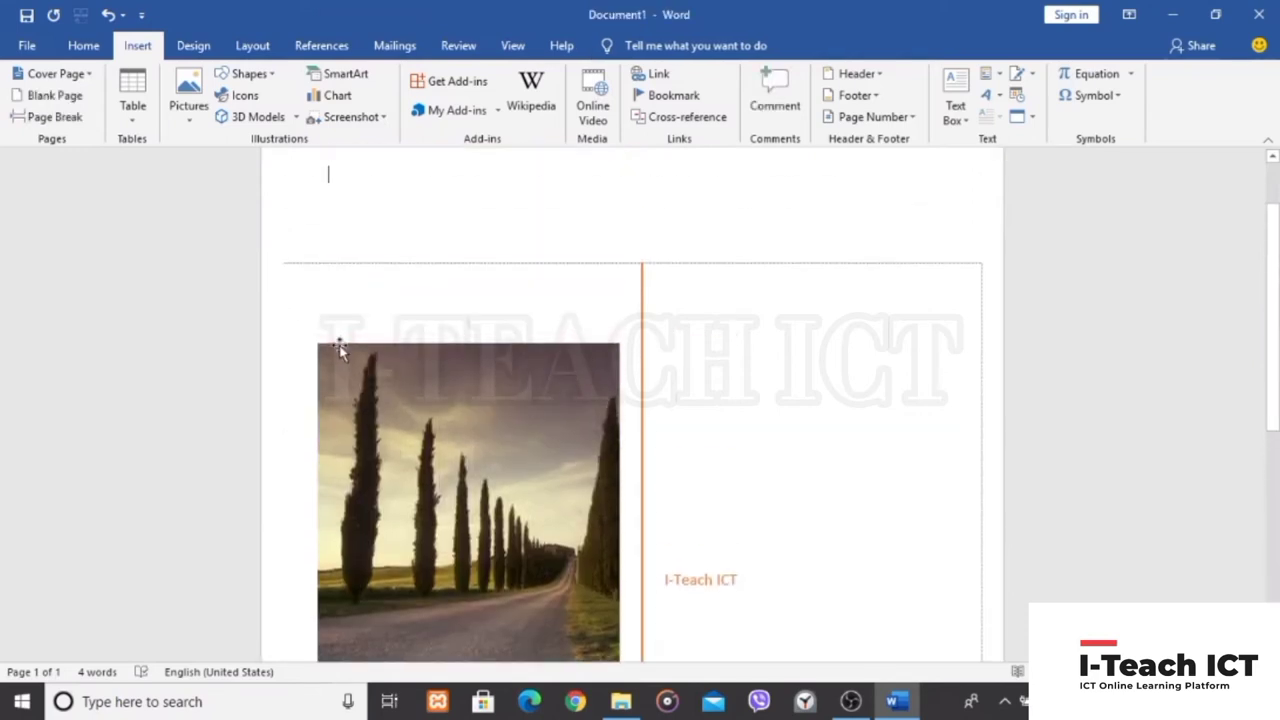
scroll(153, 170, "down", 3)
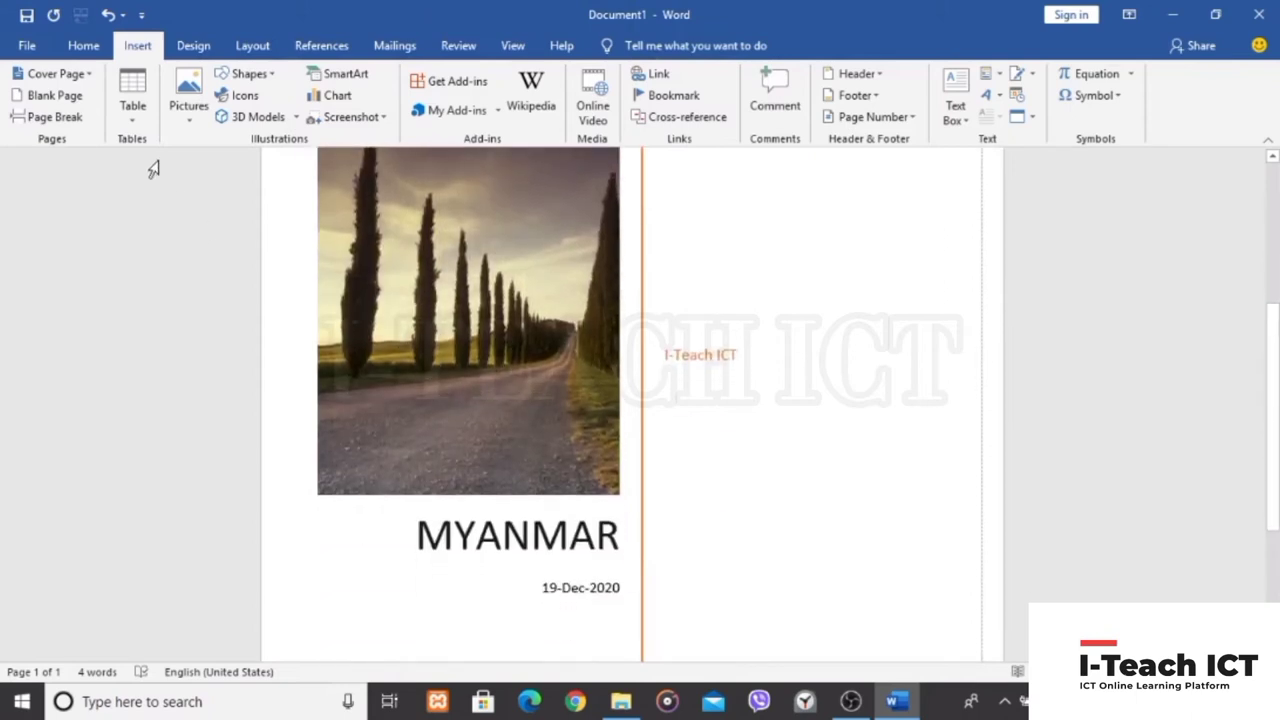
left_click(55, 96)
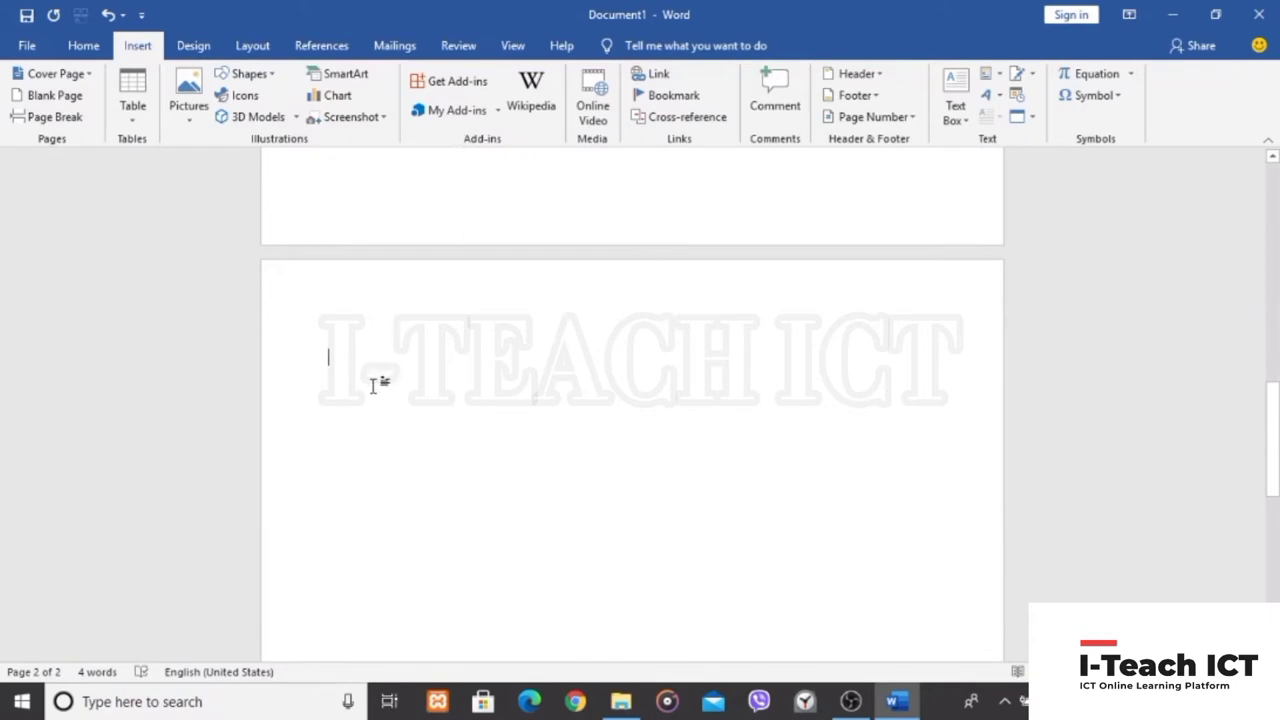
key("ctrl+z")
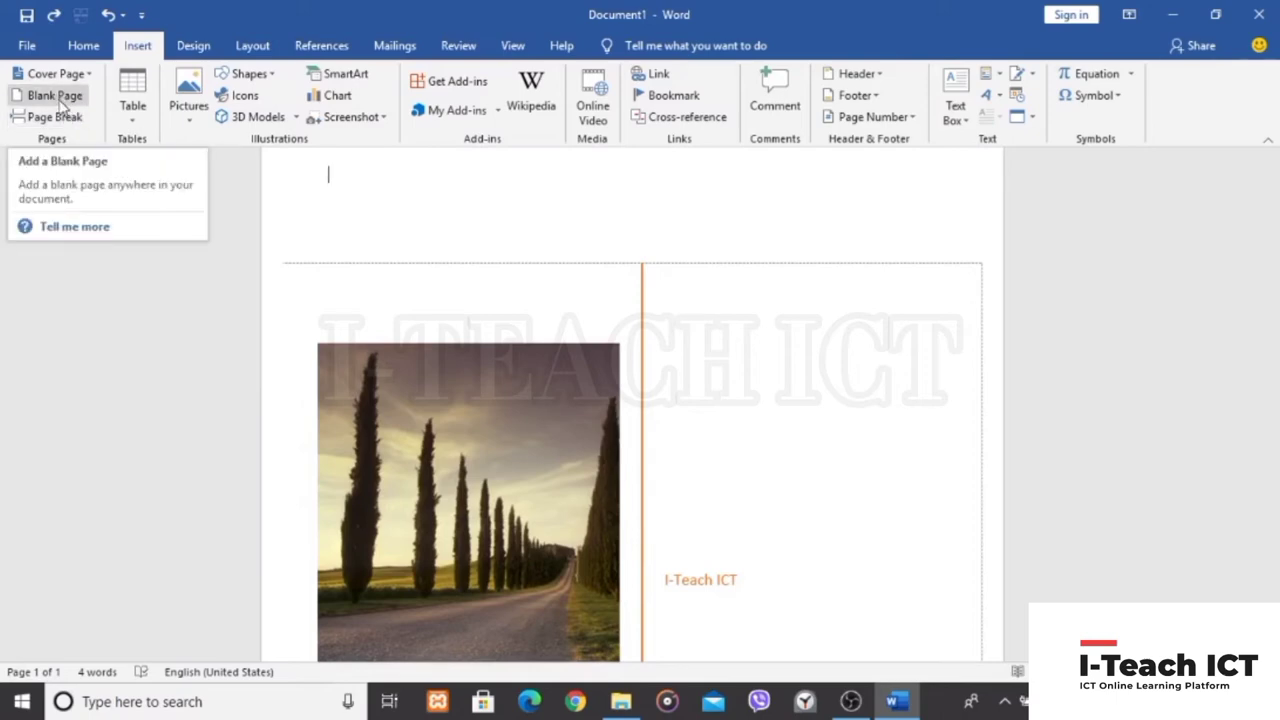
left_click(60, 104)
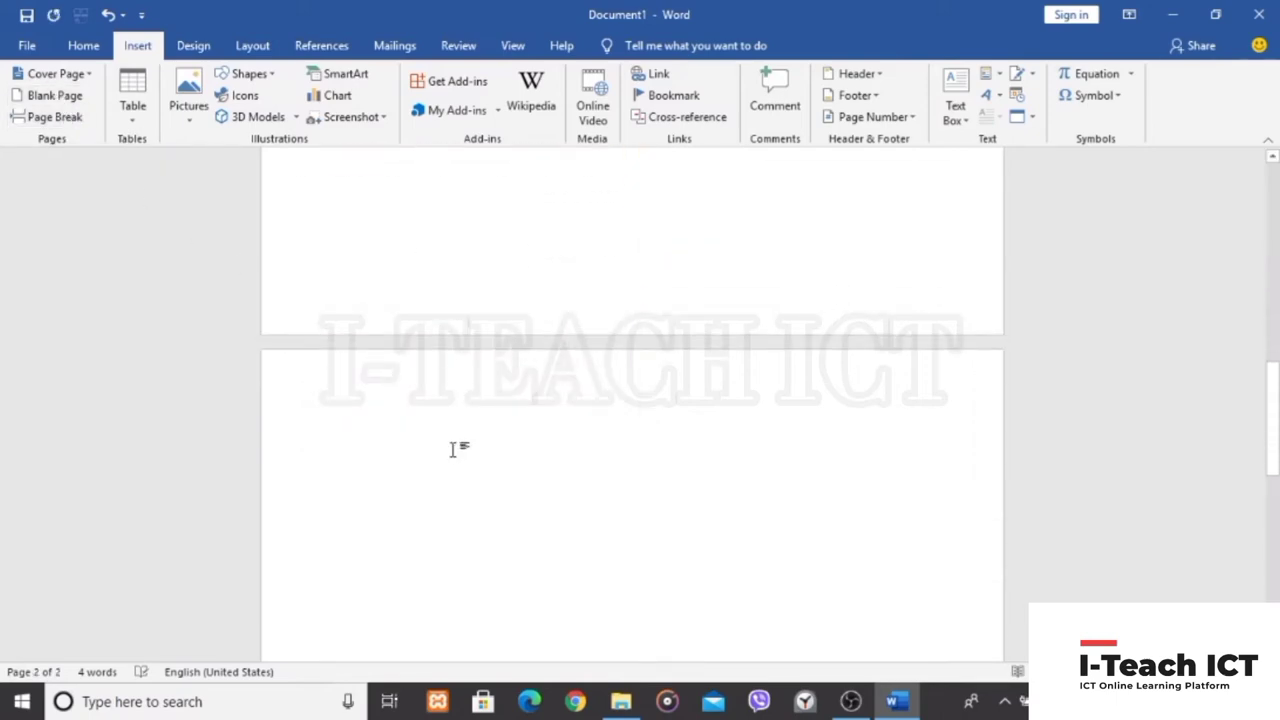
type("kspgnaspbgaa")
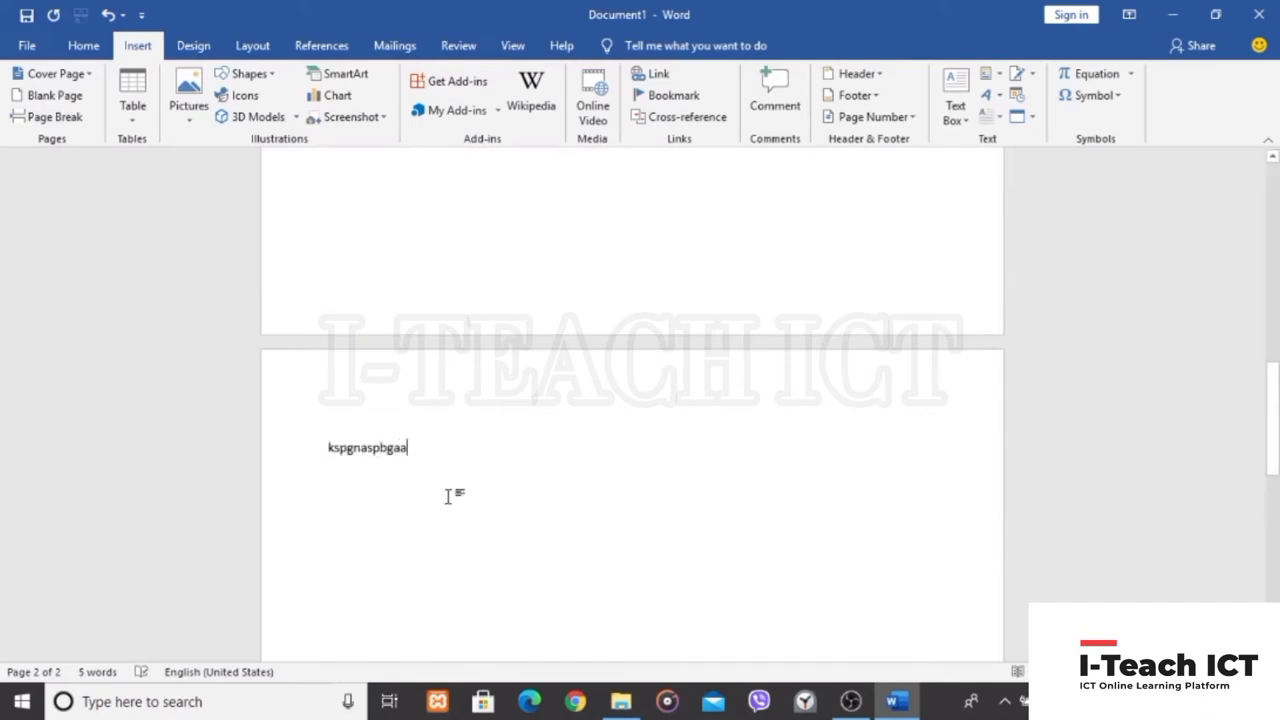
key("BackSpace")
key("BackSpace")
key("BackSpace")
key("BackSpace")
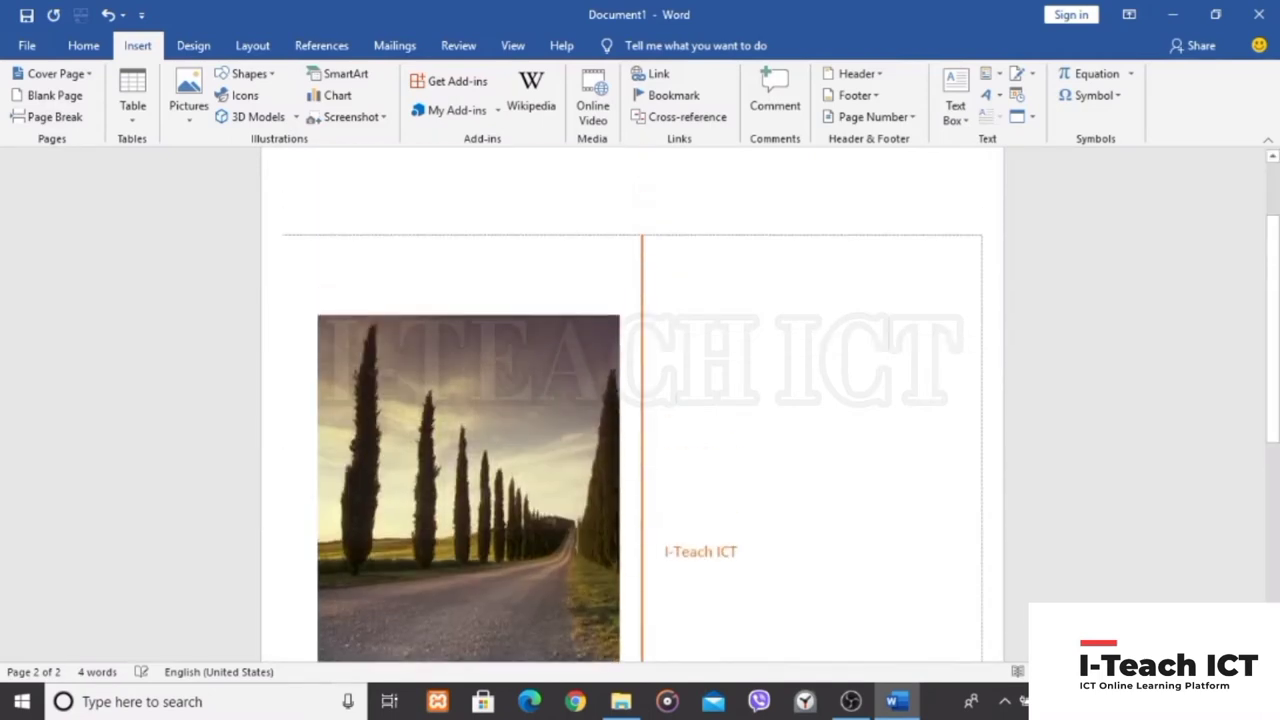
scroll(447, 502, "down", 3)
scroll(591, 600, "down", 4)
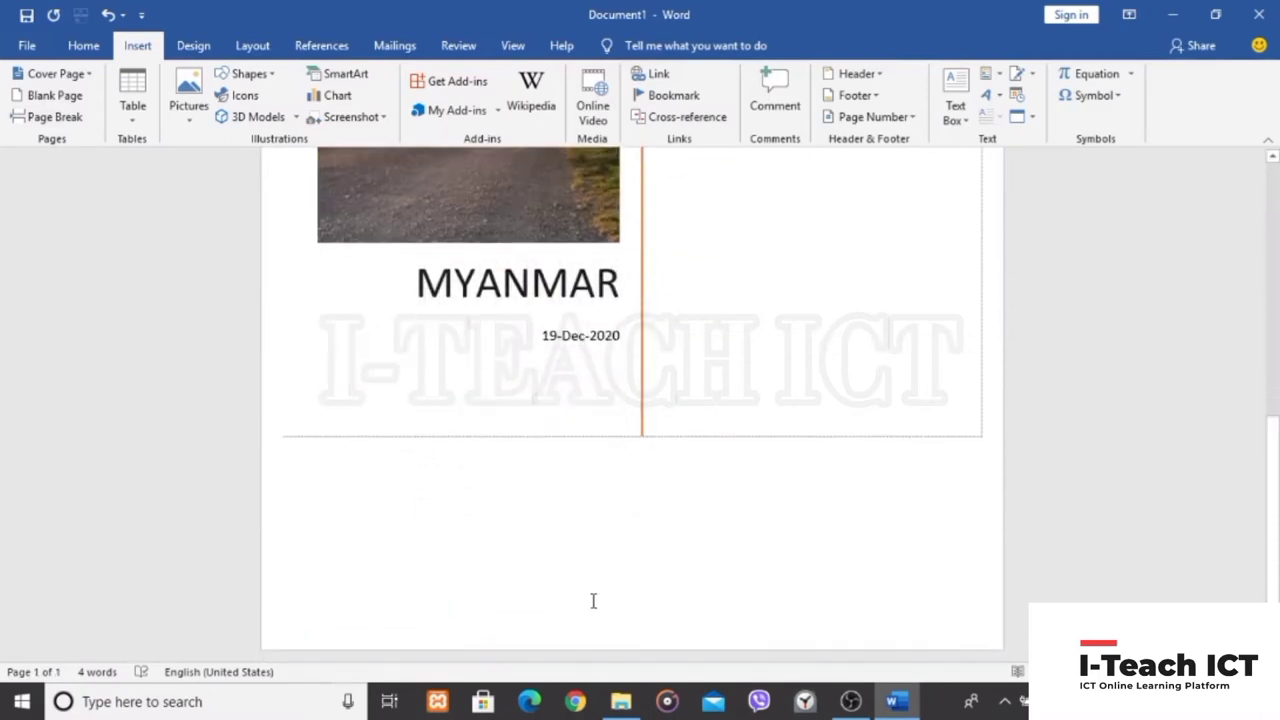
scroll(400, 486, "up", 2)
scroll(529, 477, "down", 3)
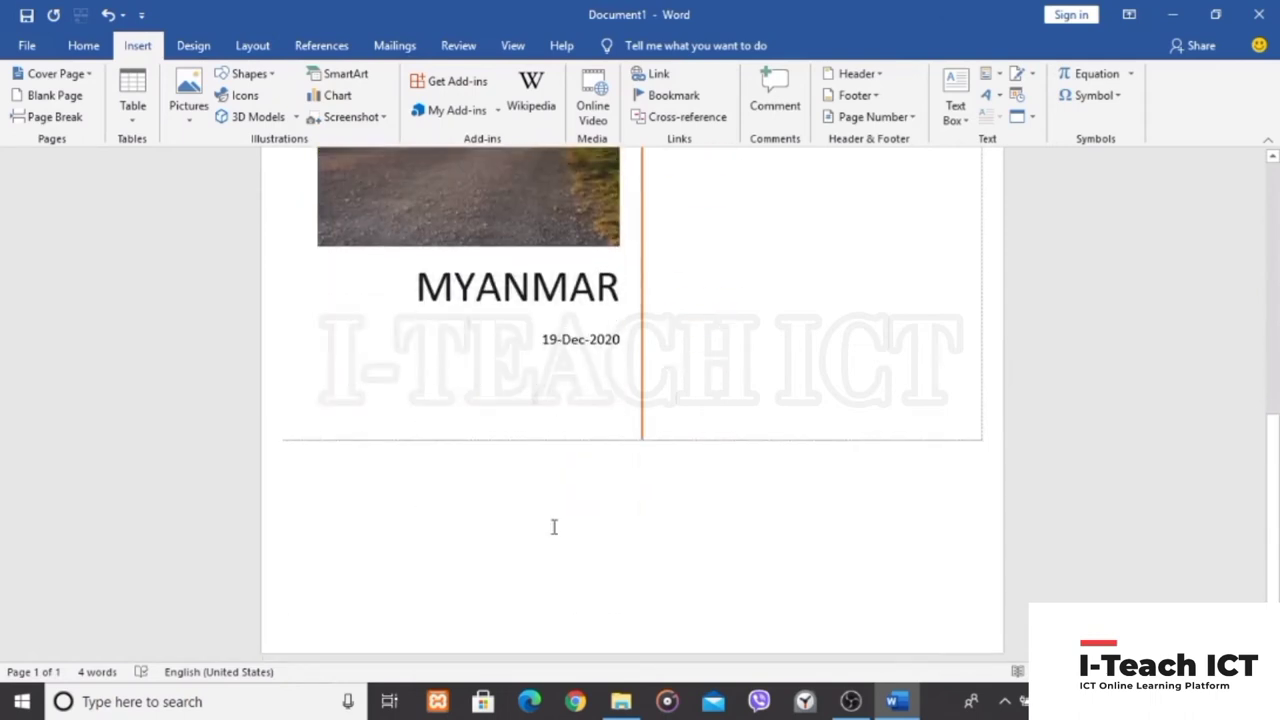
scroll(554, 526, "up", 3)
scroll(534, 529, "down", 3)
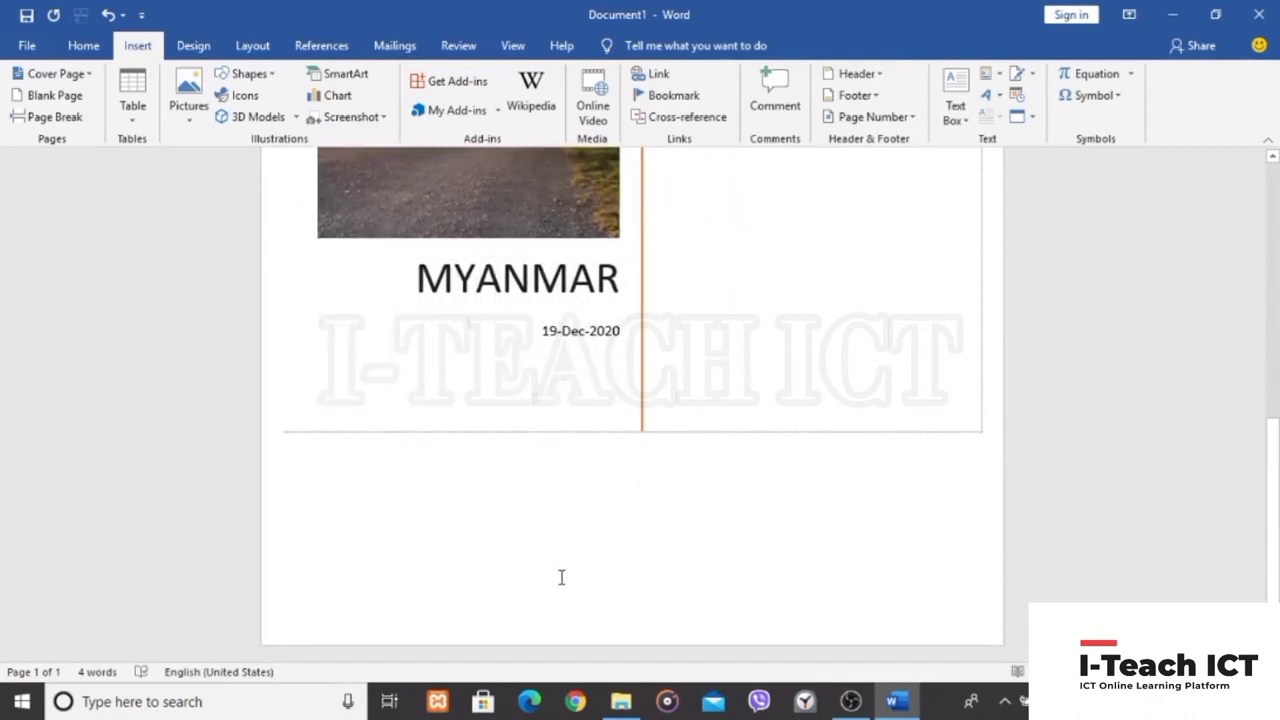
Insert a page break after the cover and type the test line 'bpara' on the new page
left_click(80, 117)
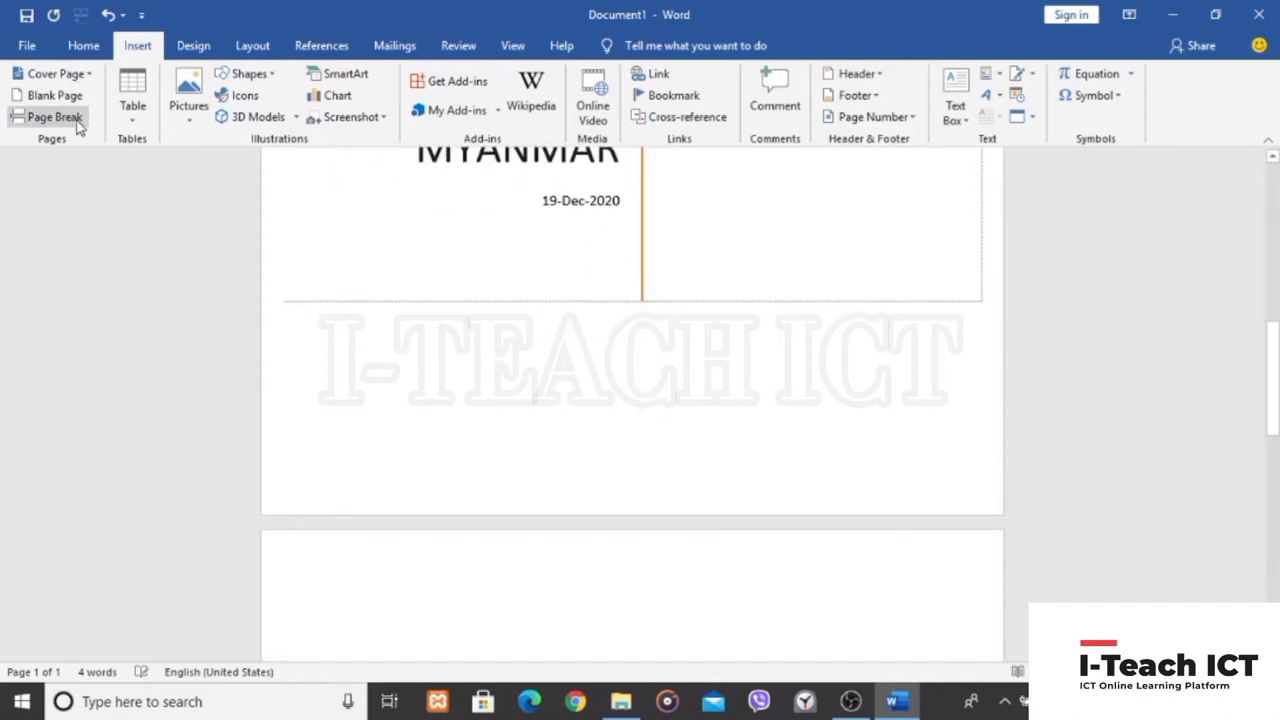
scroll(508, 530, "down", 4)
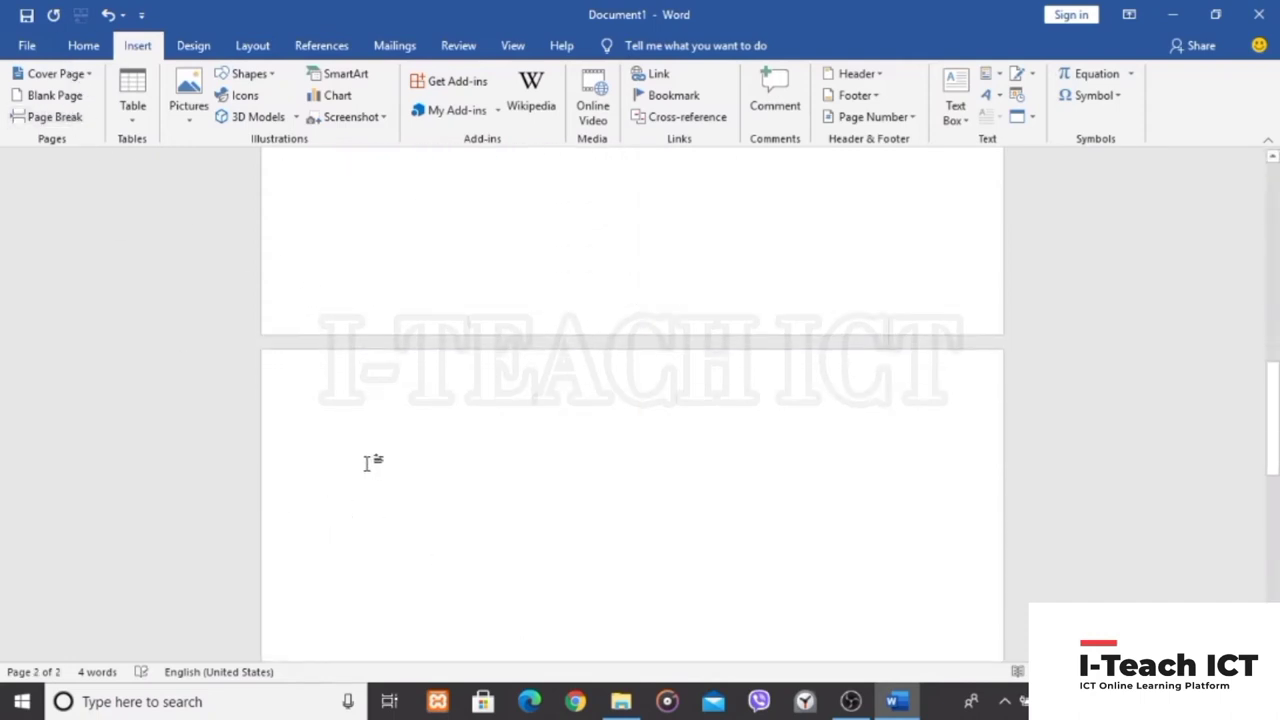
type("b")
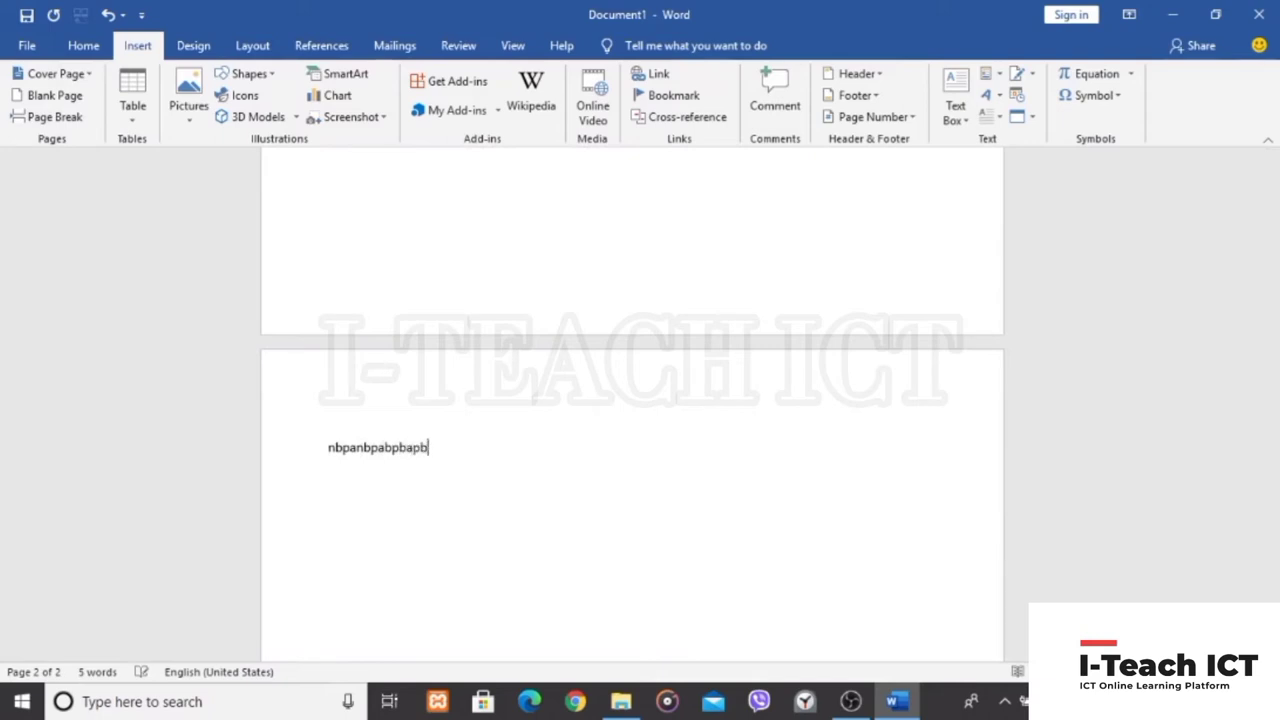
type("paraa")
scroll(501, 498, "down", 5)
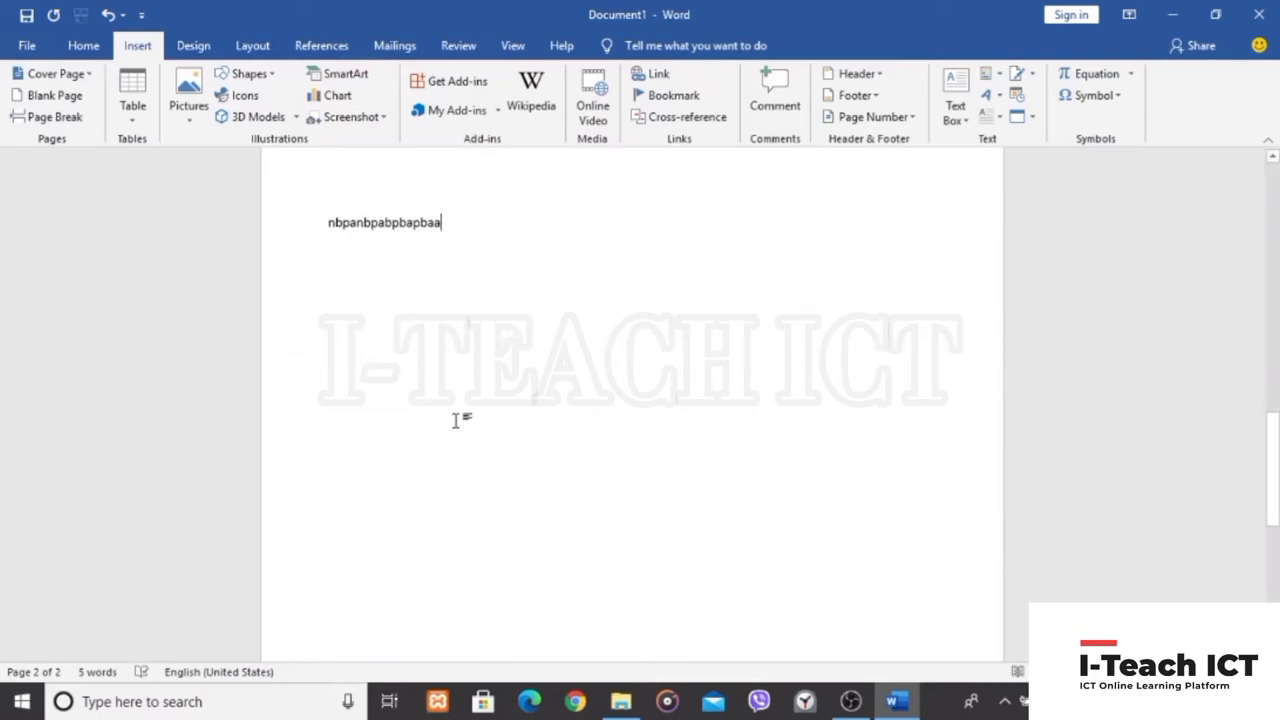
key("Return")
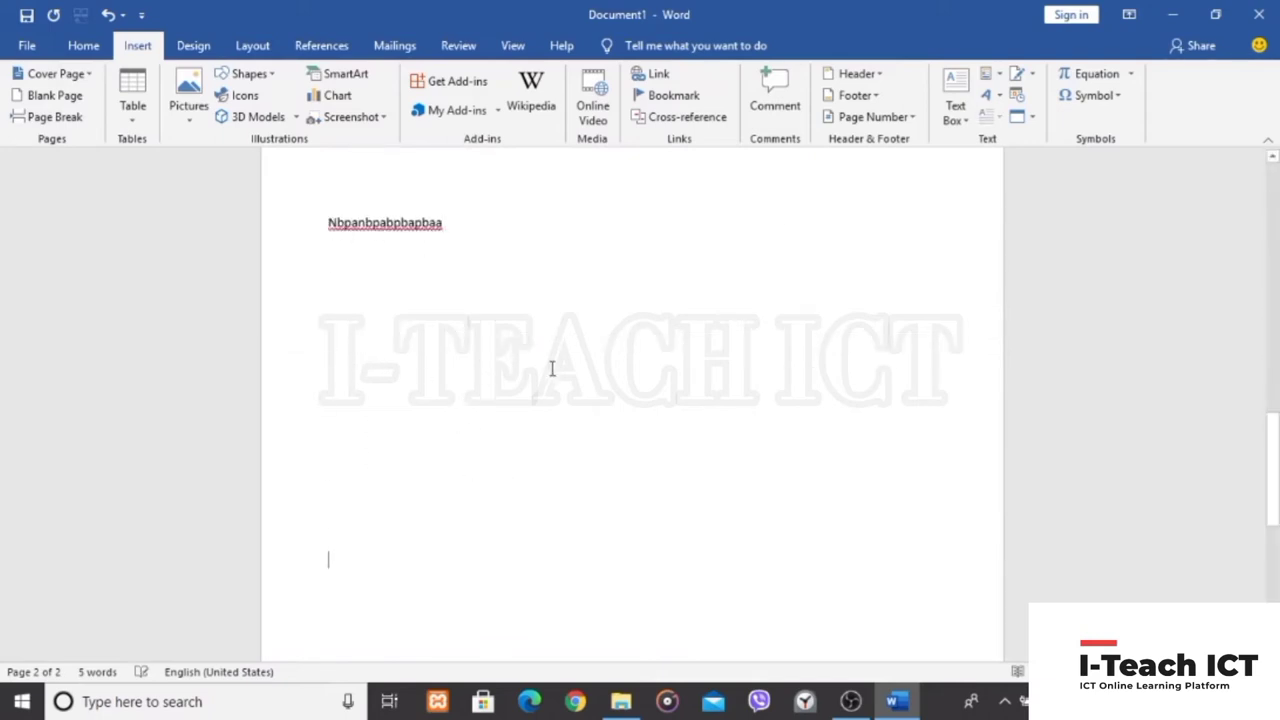
Add another page break with junk text, then remove it with Backspace and Ctrl+Z
scroll(551, 366, "down", 4)
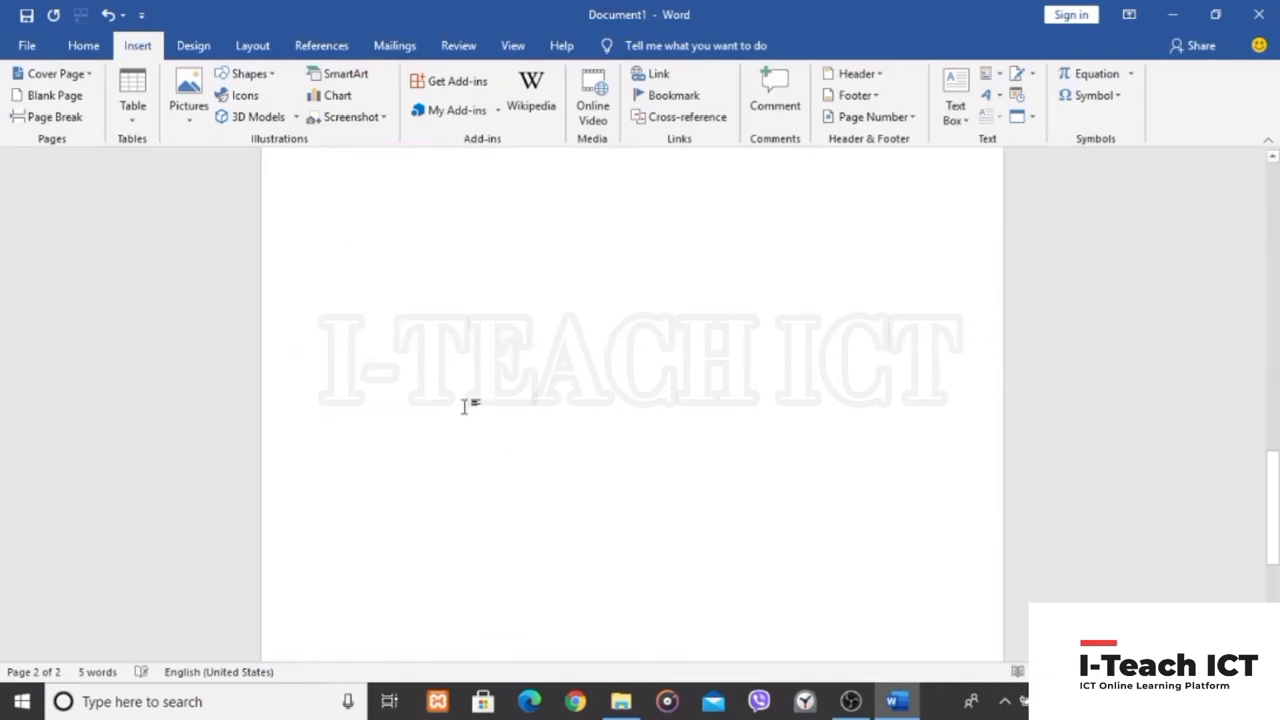
left_click(60, 117)
type("nbga")
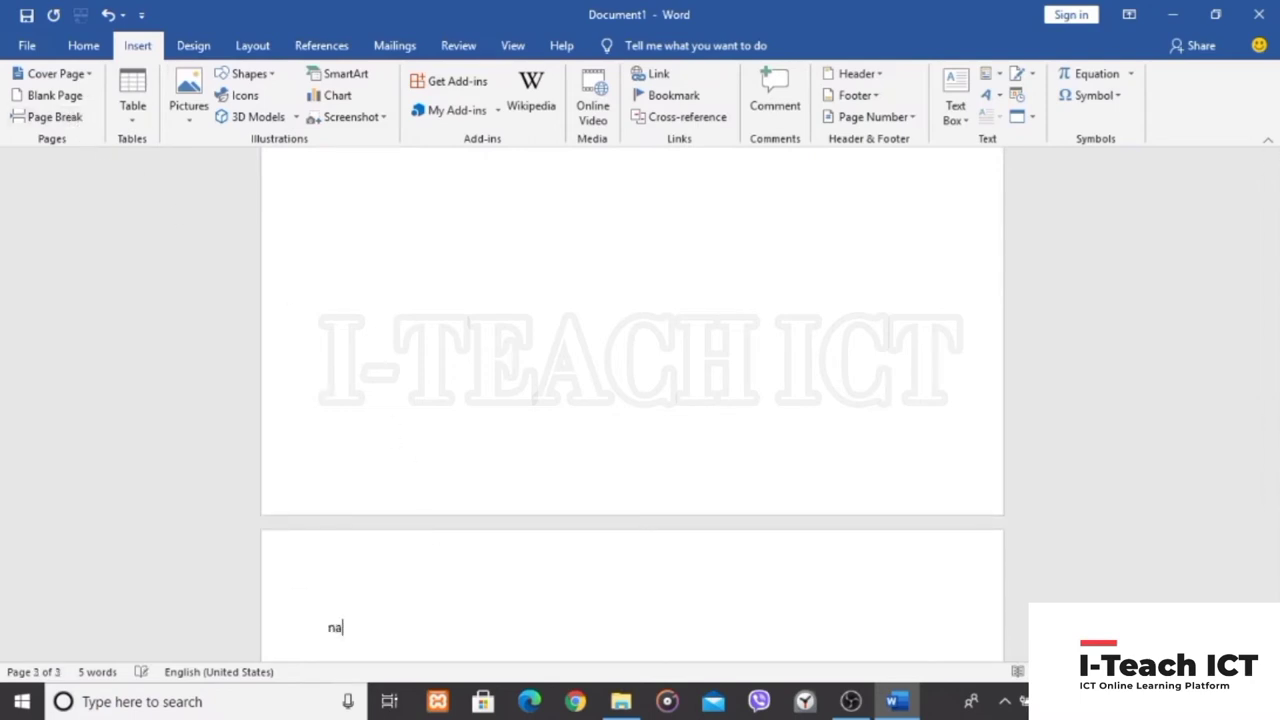
type("[n[ah[an")
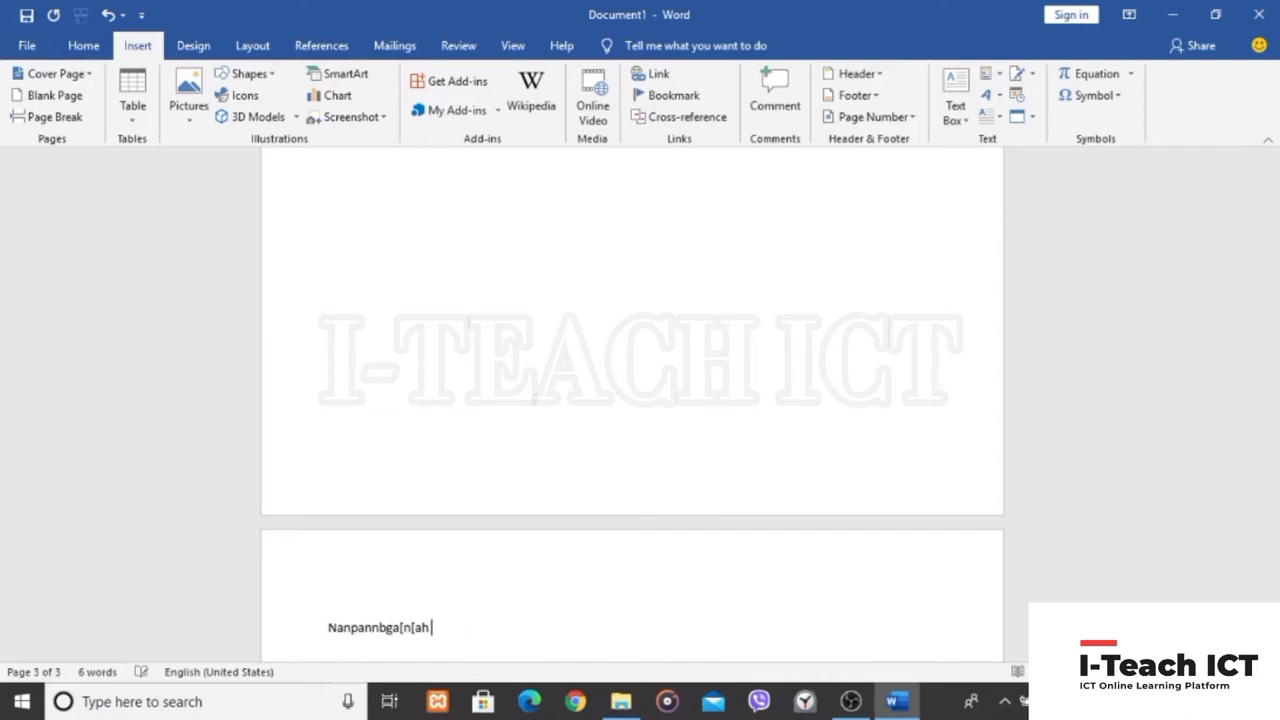
key("BackSpace")
key("BackSpace")
key("BackSpace")
key("BackSpace")
key("BackSpace")
key("BackSpace")
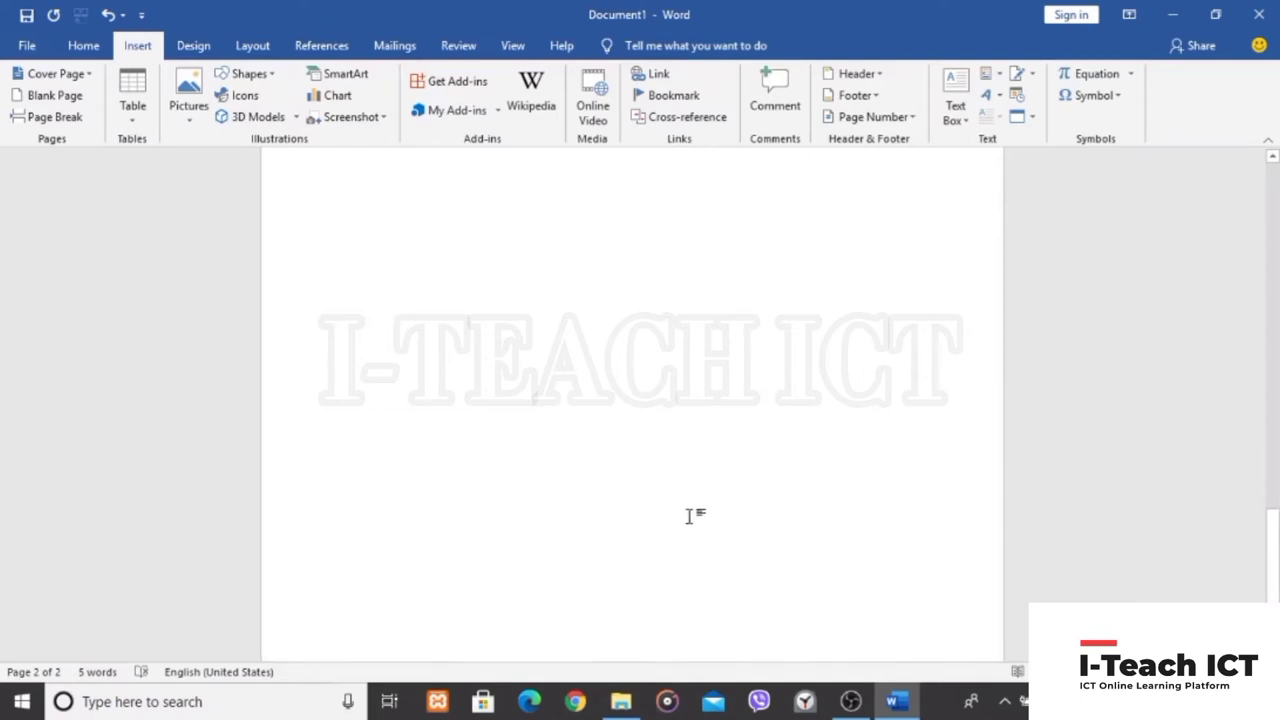
key("ctrl+z")
scroll(686, 530, "down", 3)
scroll(686, 530, "up", 3)
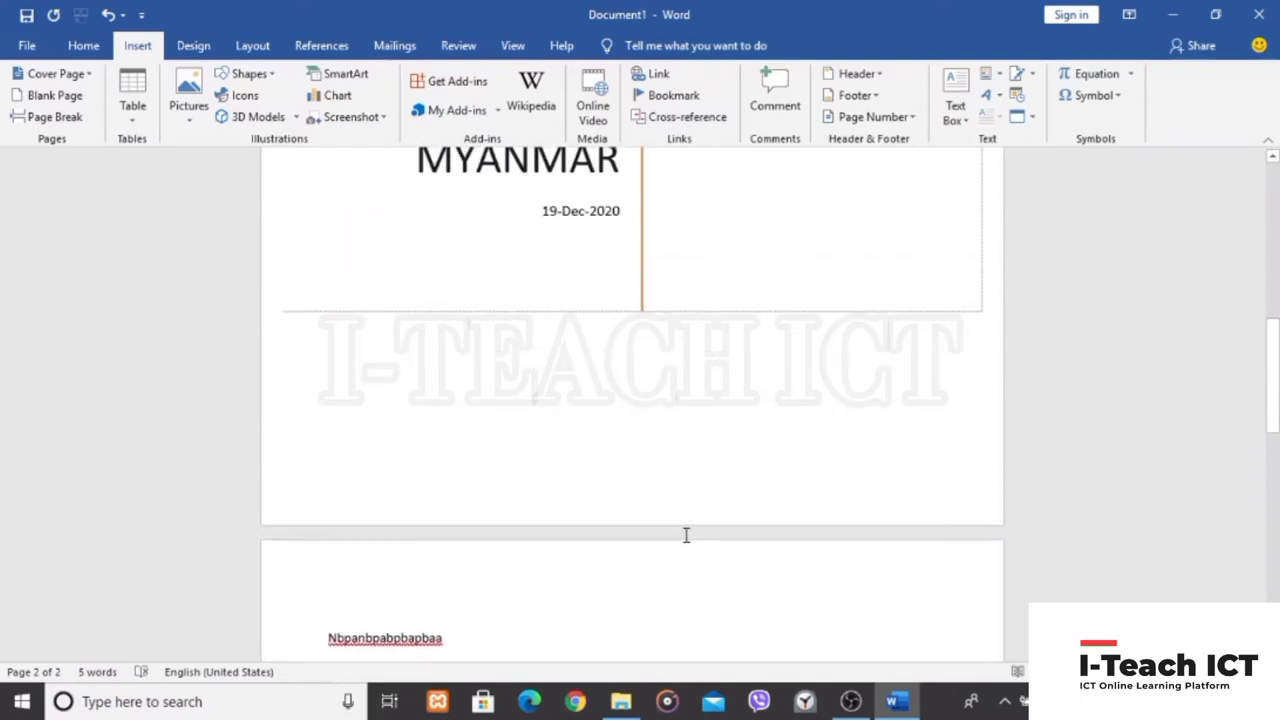
scroll(604, 490, "down", 4)
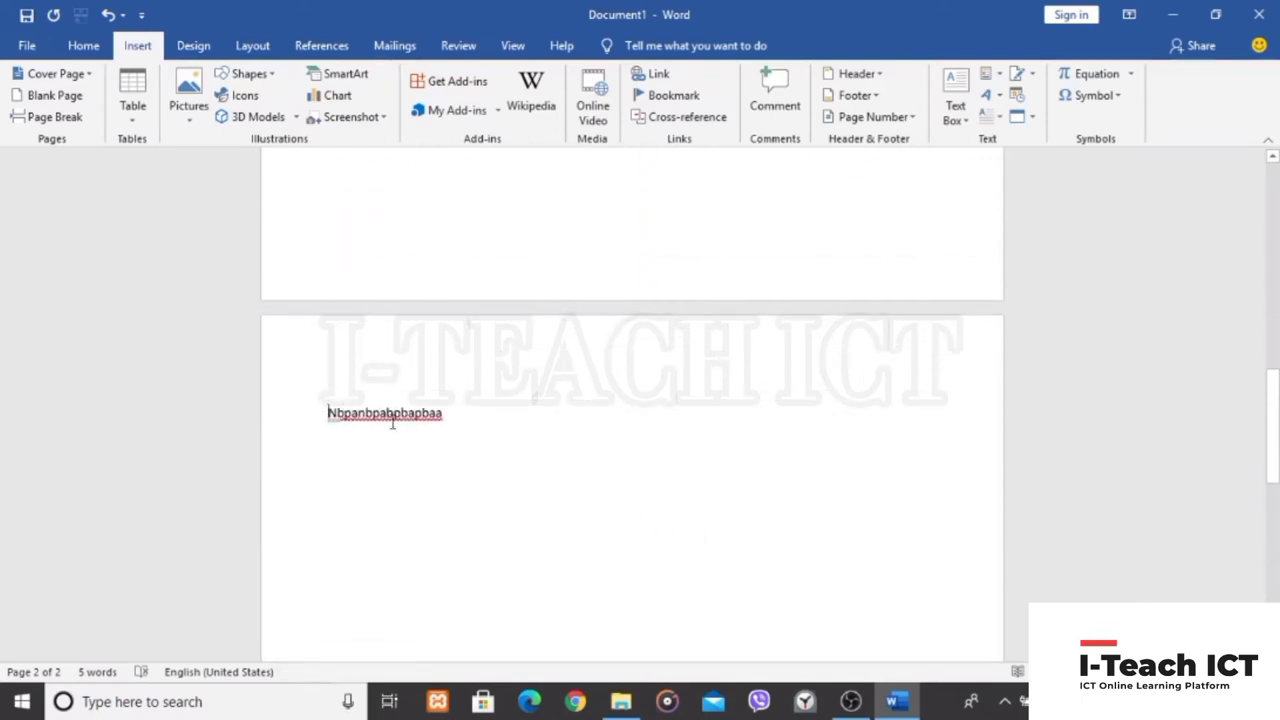
scroll(392, 423, "down", 2)
scroll(426, 431, "up", 2)
scroll(428, 423, "down", 4)
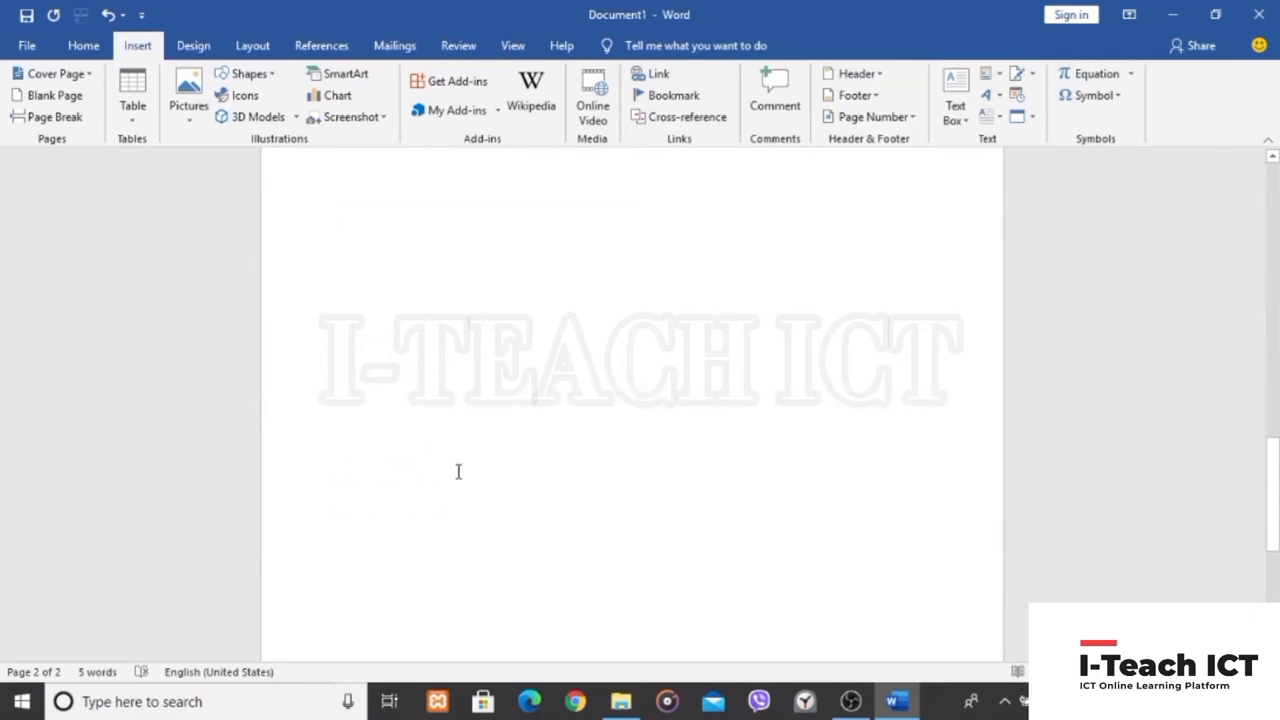
scroll(458, 471, "up", 2)
scroll(445, 440, "up", 2)
key("ctrl+Home")
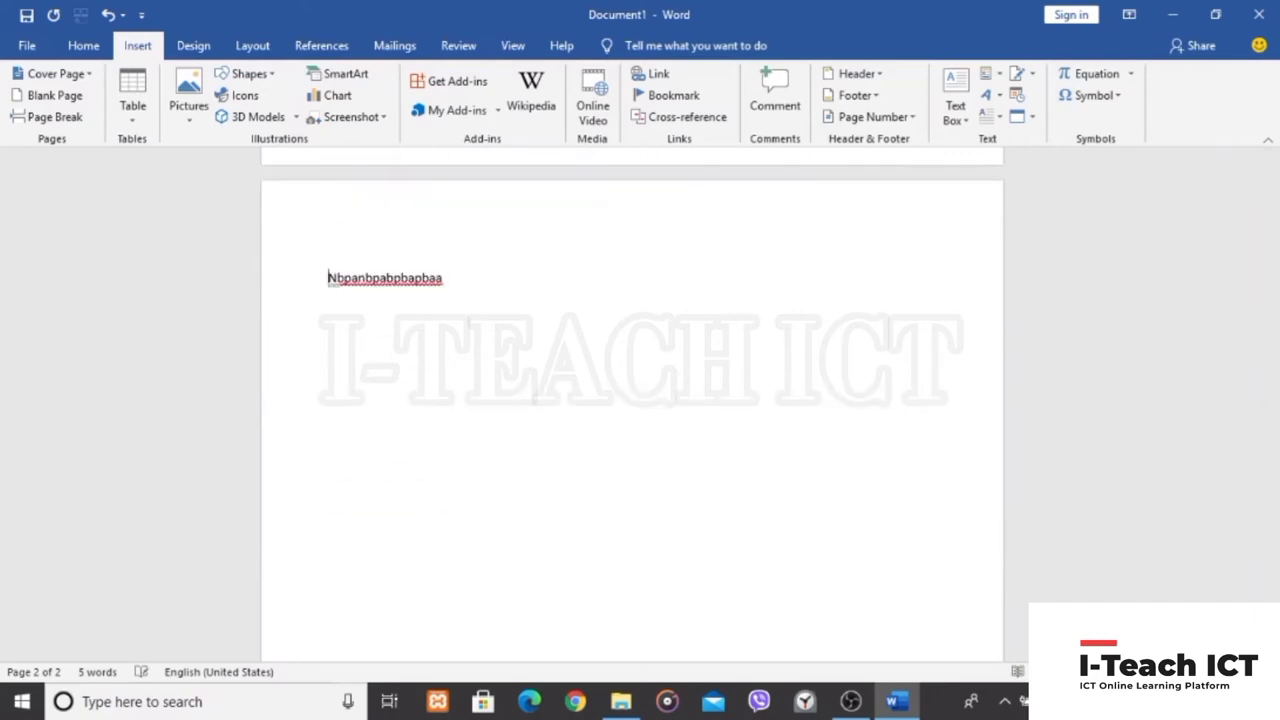
scroll(538, 436, "down", 2)
scroll(538, 436, "down", 3)
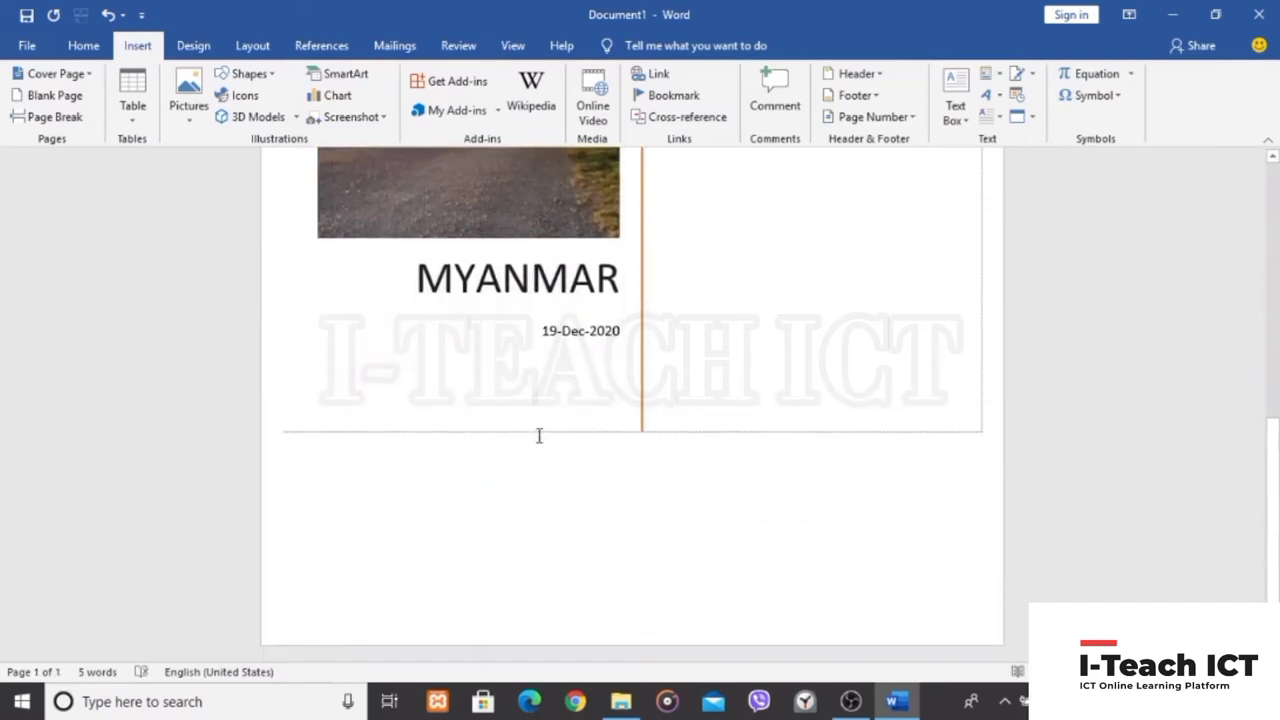
scroll(510, 440, "up", 3)
scroll(511, 446, "down", 5)
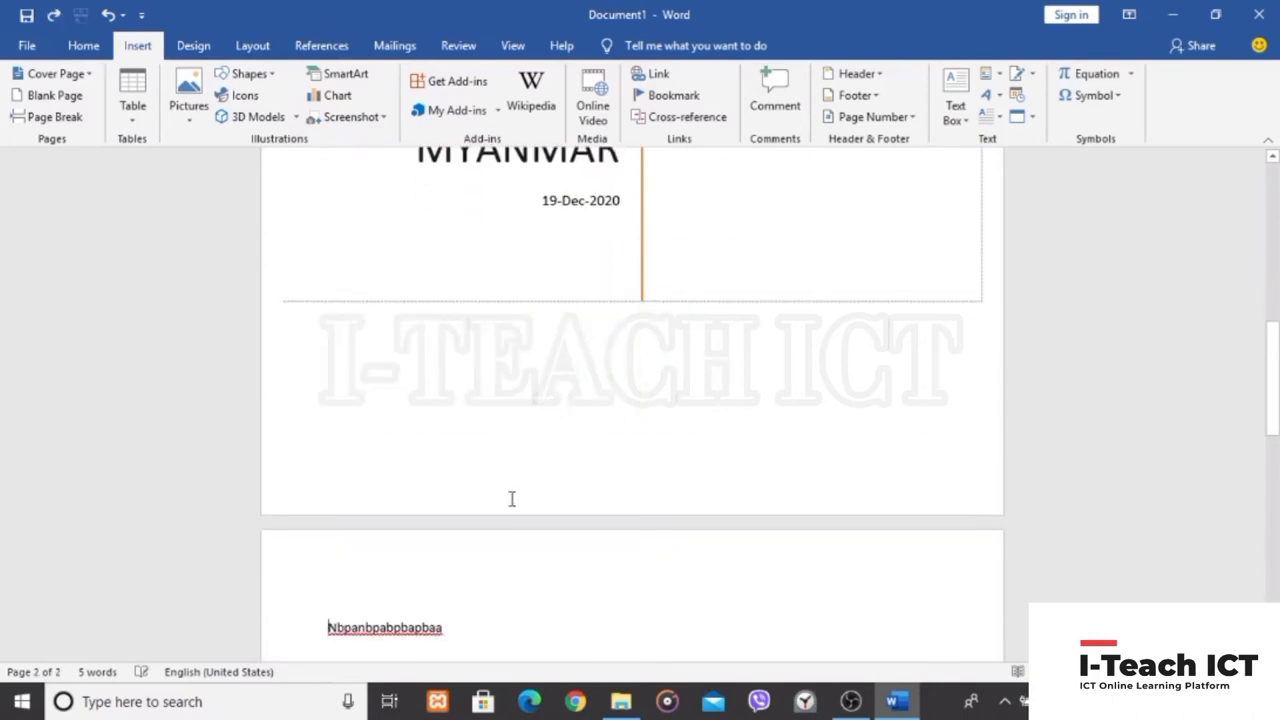
scroll(511, 500, "down", 4)
scroll(540, 490, "down", 2)
scroll(545, 465, "up", 3)
scroll(500, 440, "down", 3)
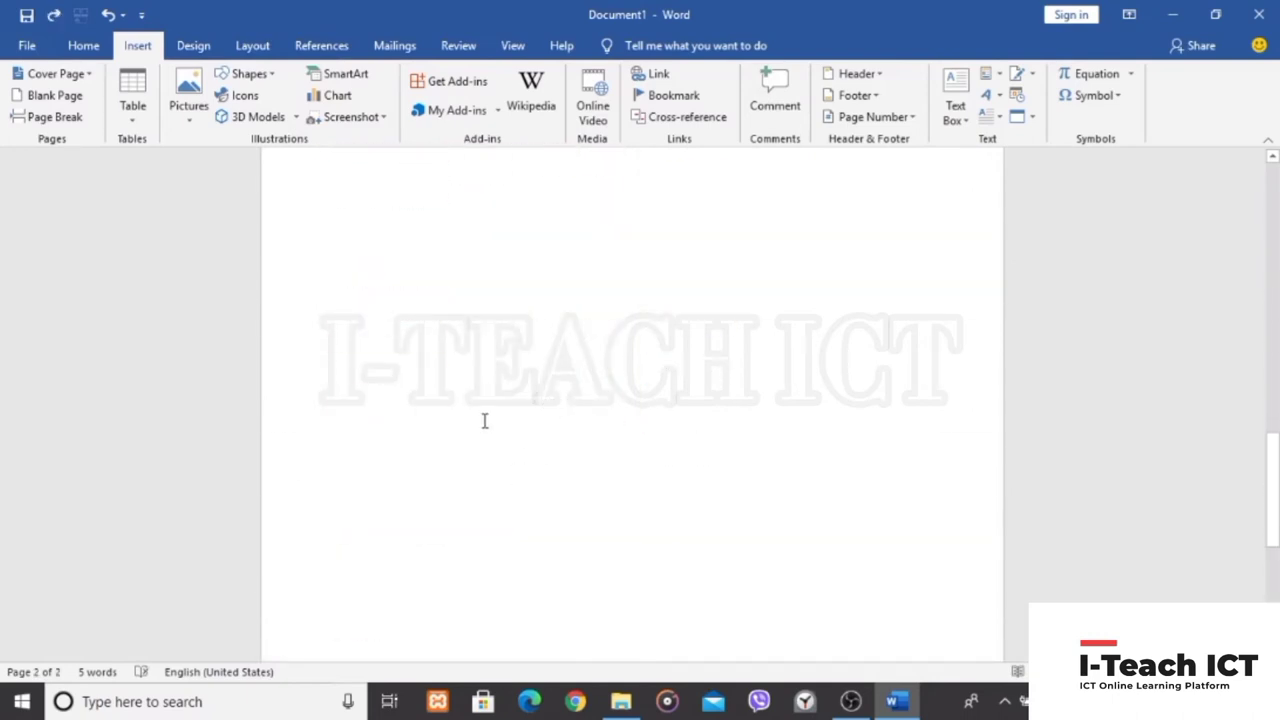
scroll(483, 423, "up", 4)
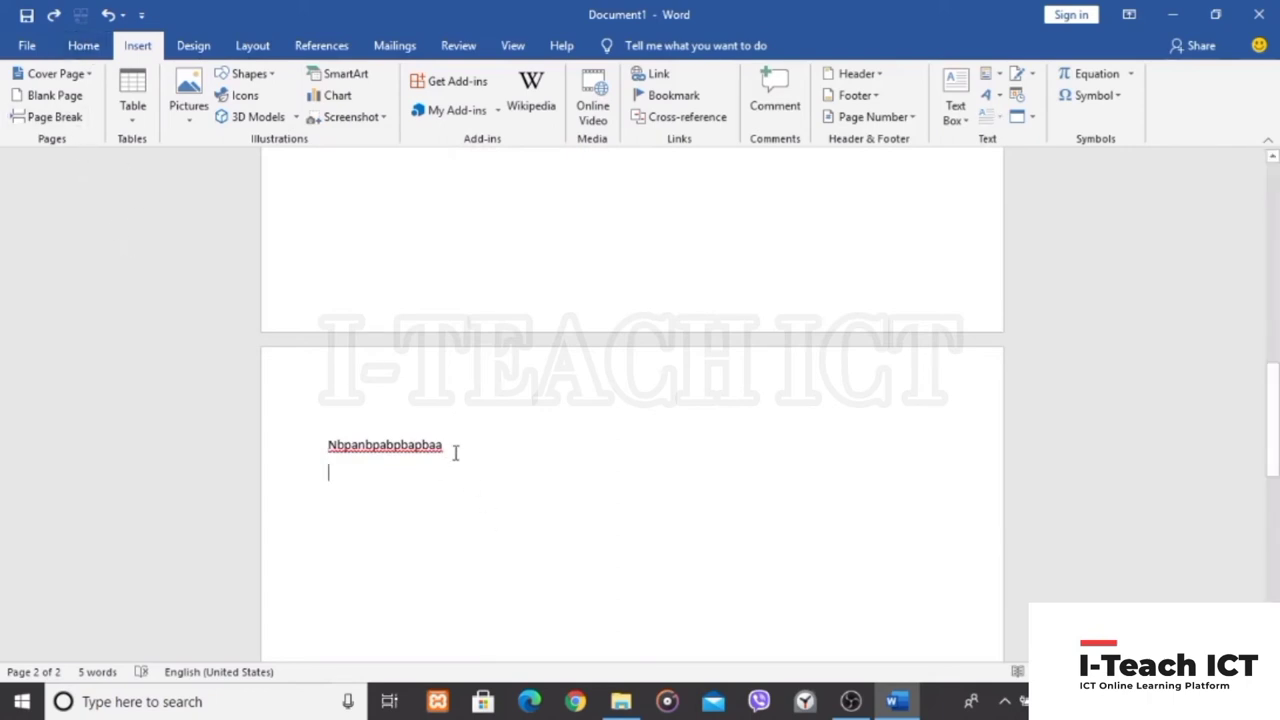
Delete the test line on page two and insert a new page break
left_click_drag(452, 452, 331, 434)
key("BackSpace")
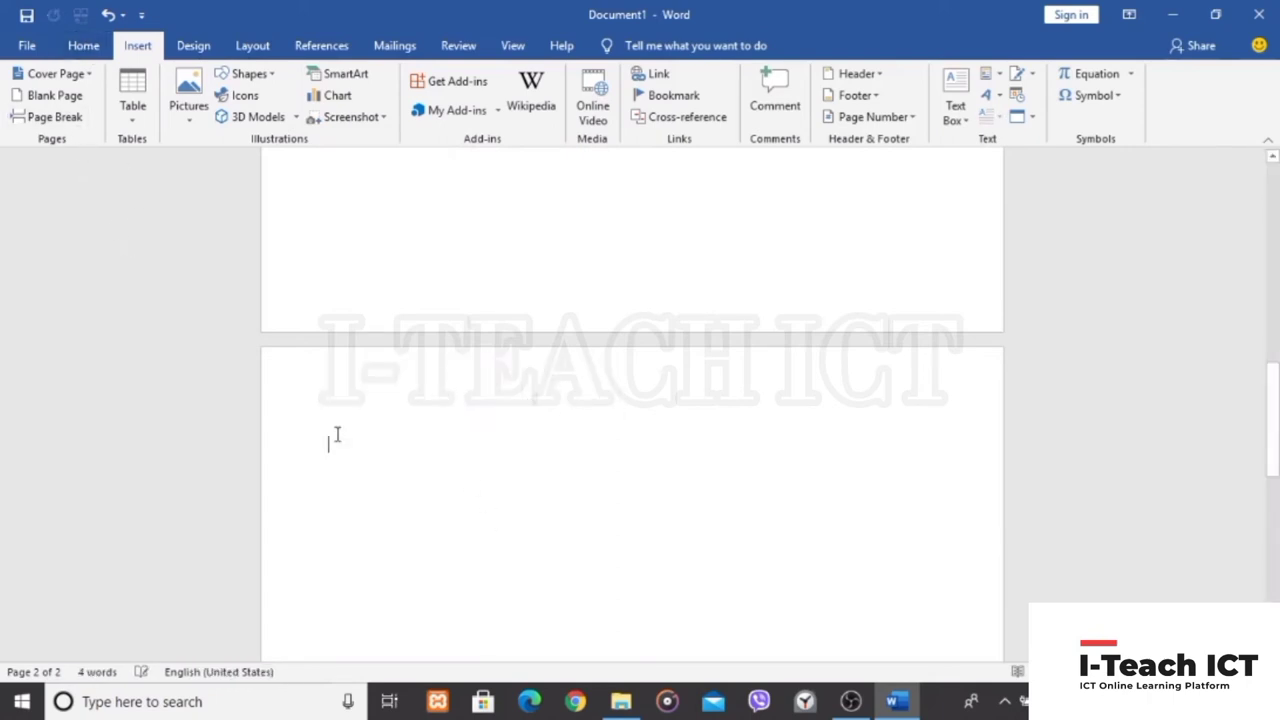
scroll(600, 520, "down", 2)
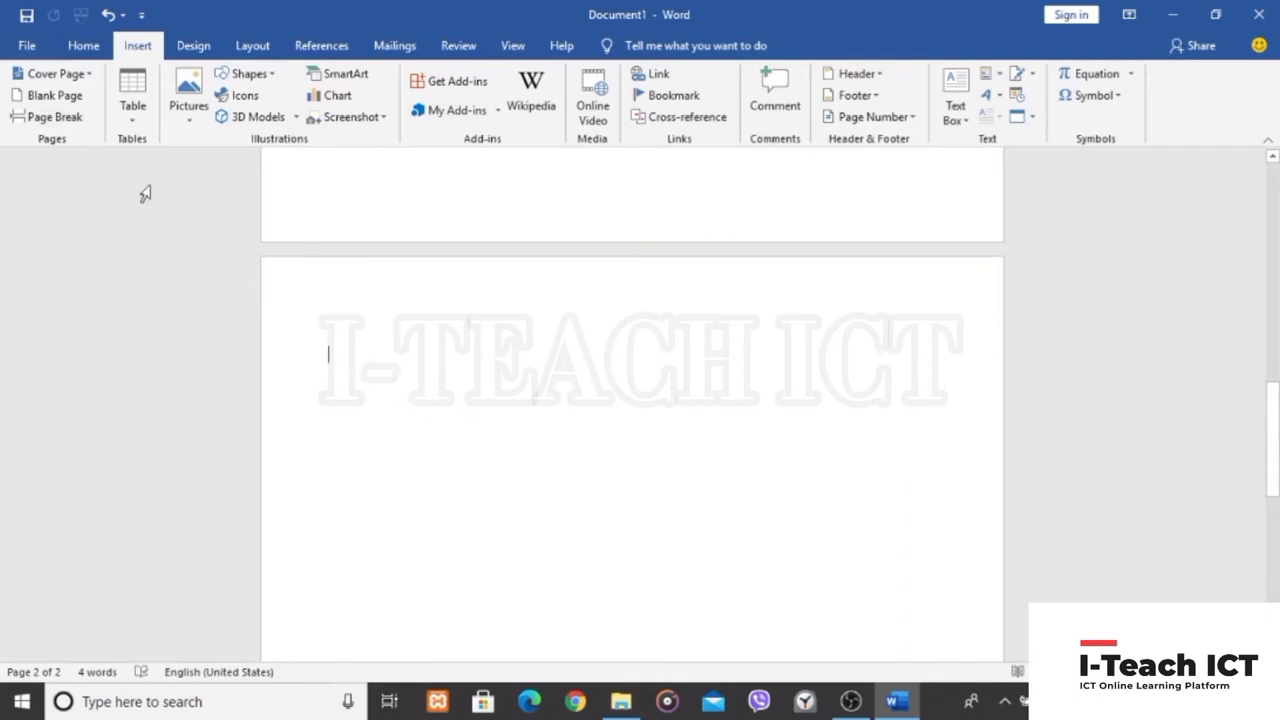
left_click(76, 117)
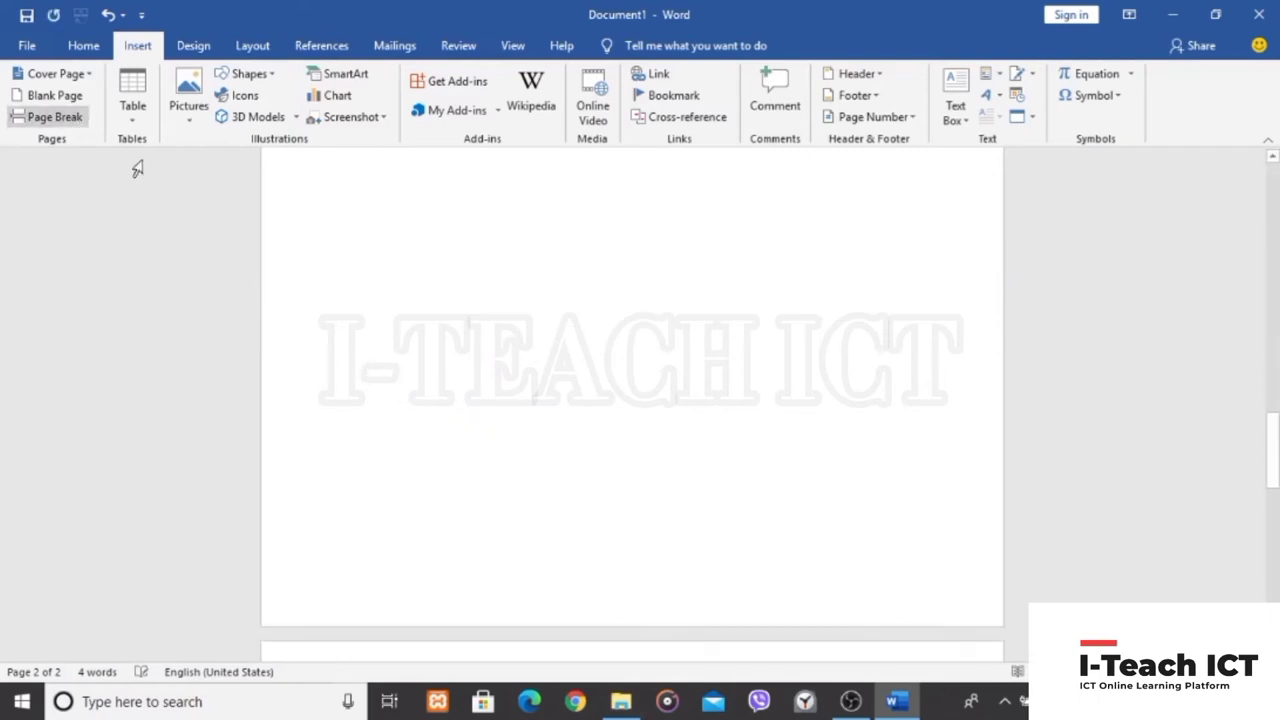
left_click_drag(354, 403, 586, 517)
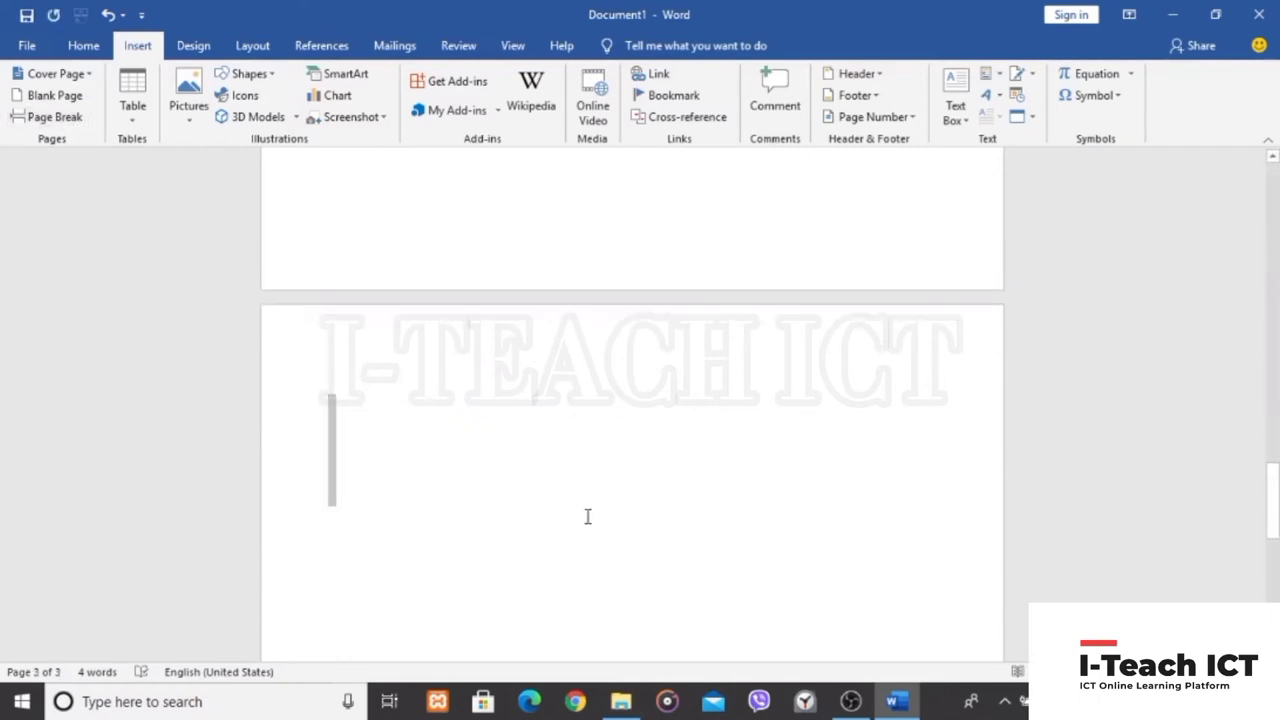
Type a test letter 'h', then delete it with the empty line above, leaving the page empty
scroll(397, 472, "up", 5)
scroll(394, 491, "up", 5)
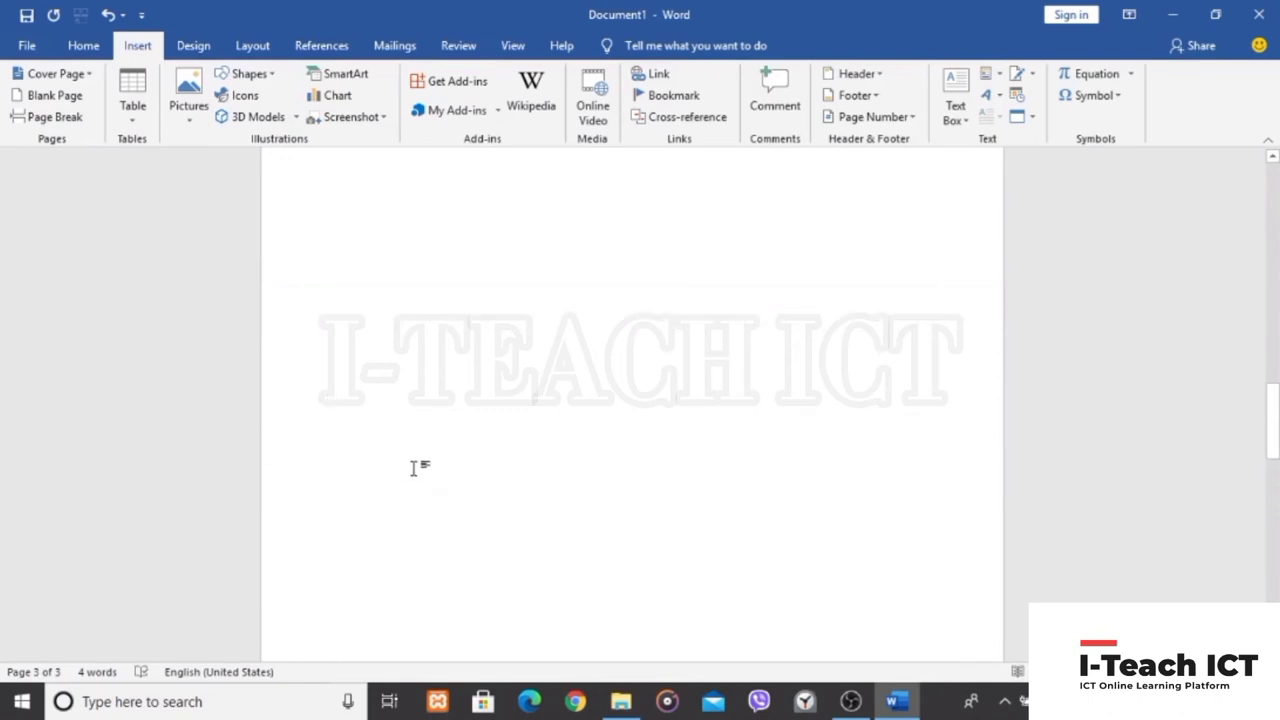
scroll(540, 508, "up", 2)
scroll(530, 510, "up", 2)
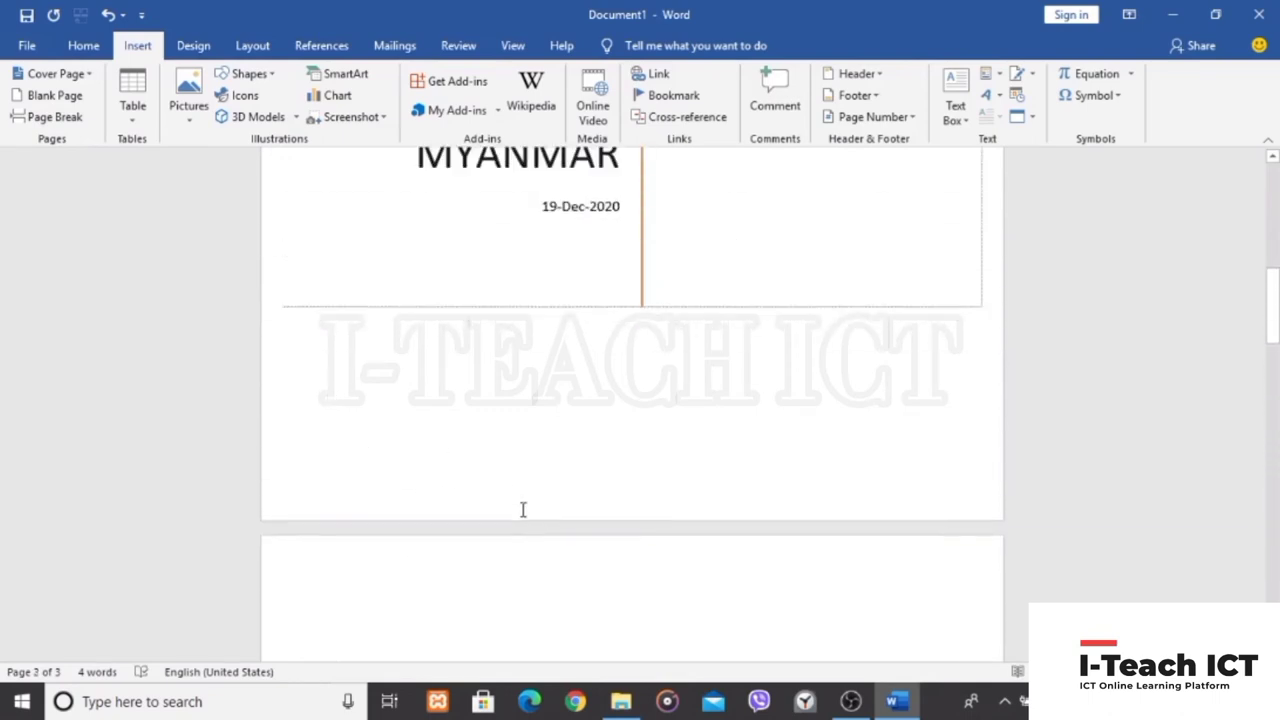
scroll(523, 512, "up", 1)
scroll(518, 520, "down", 3)
scroll(513, 522, "down", 1)
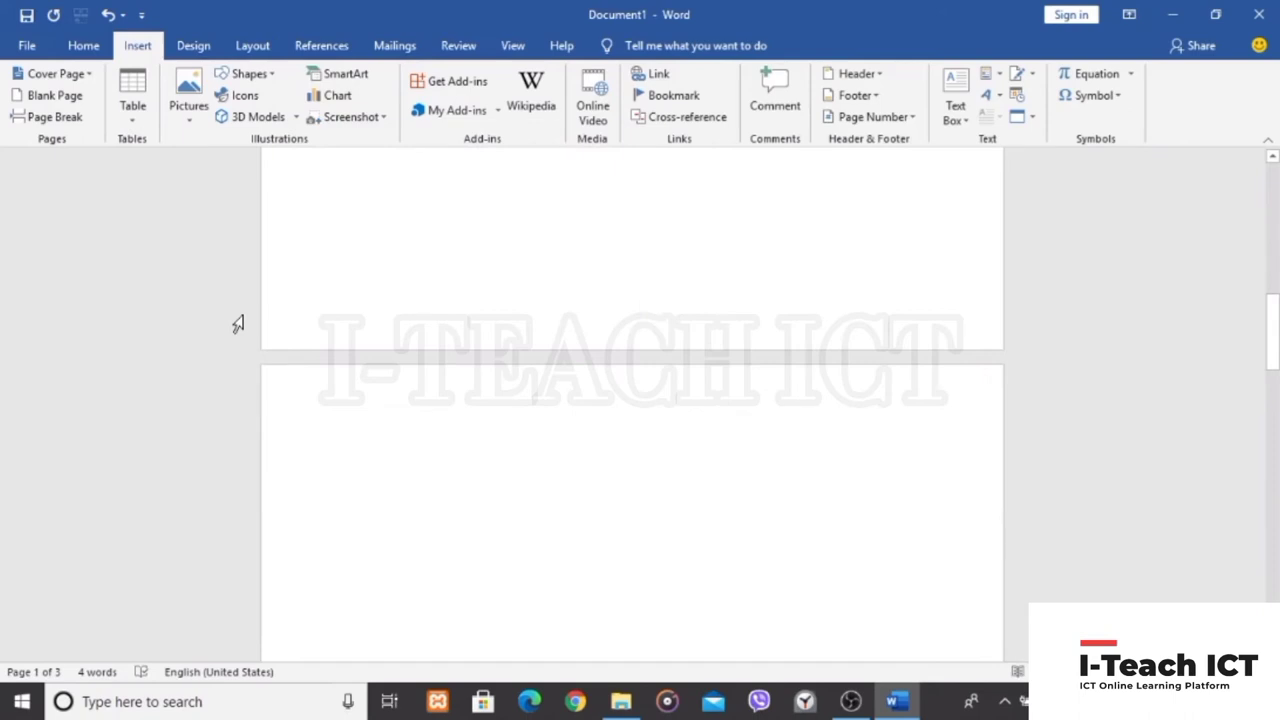
scroll(586, 471, "down", 5)
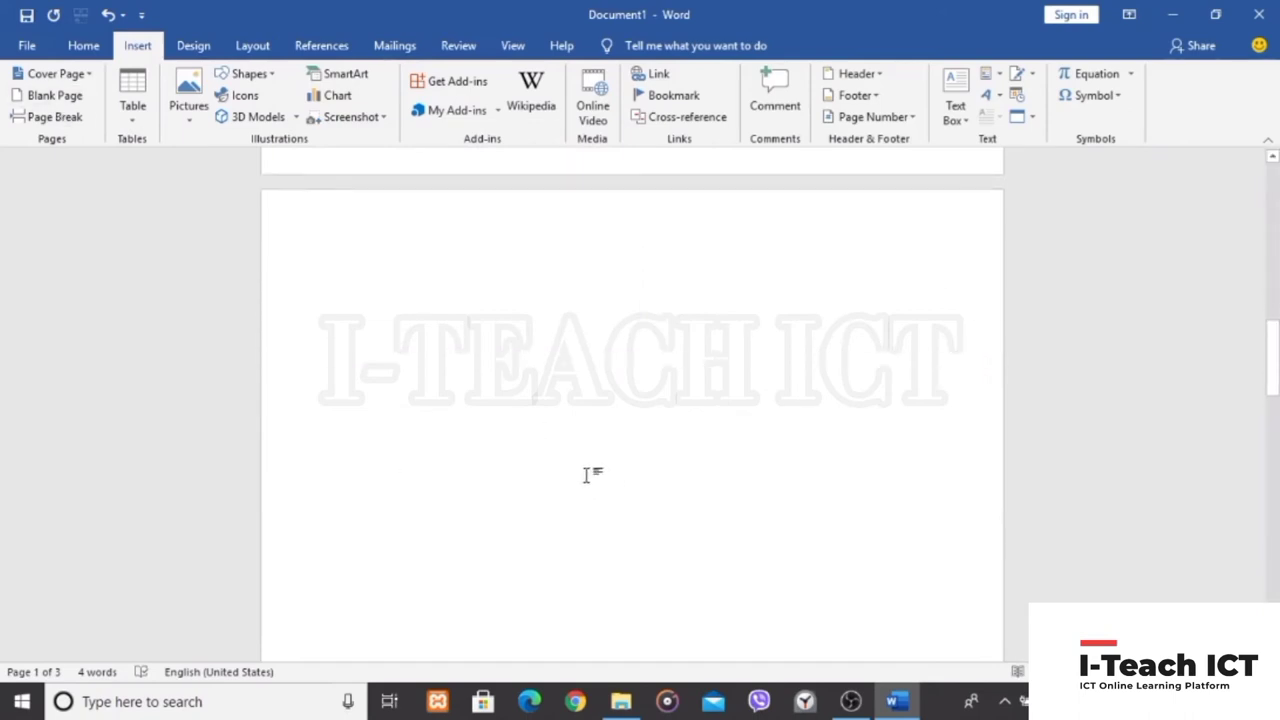
scroll(512, 480, "down", 3)
scroll(495, 515, "down", 1)
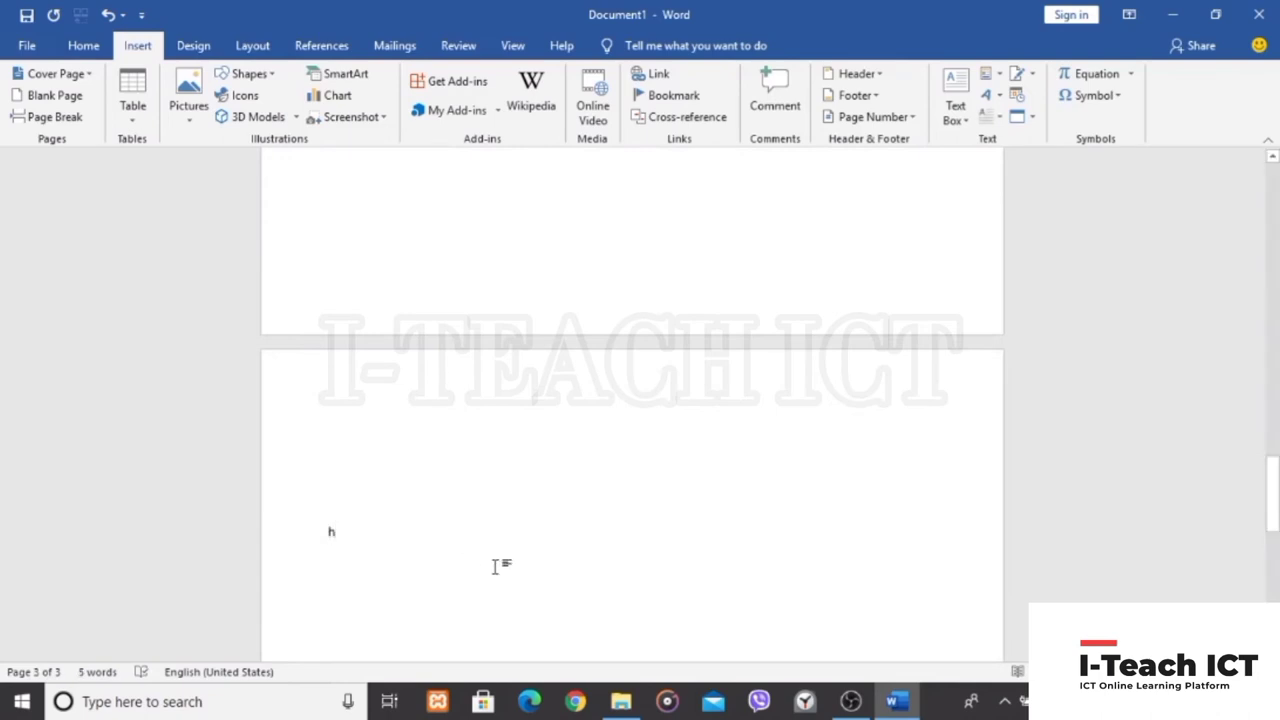
type("h")
left_click_drag(342, 540, 349, 498)
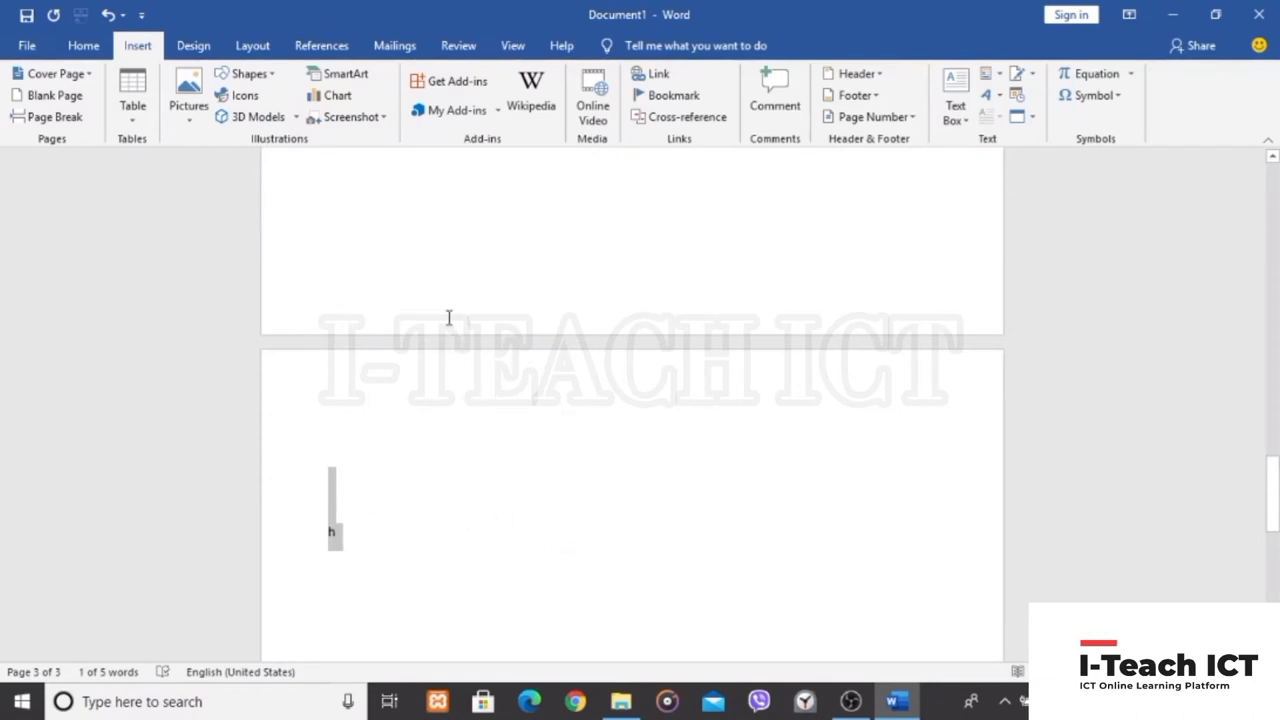
scroll(470, 360, "up", 3)
scroll(495, 410, "up", 2)
scroll(510, 450, "down", 2)
scroll(400, 390, "up", 2)
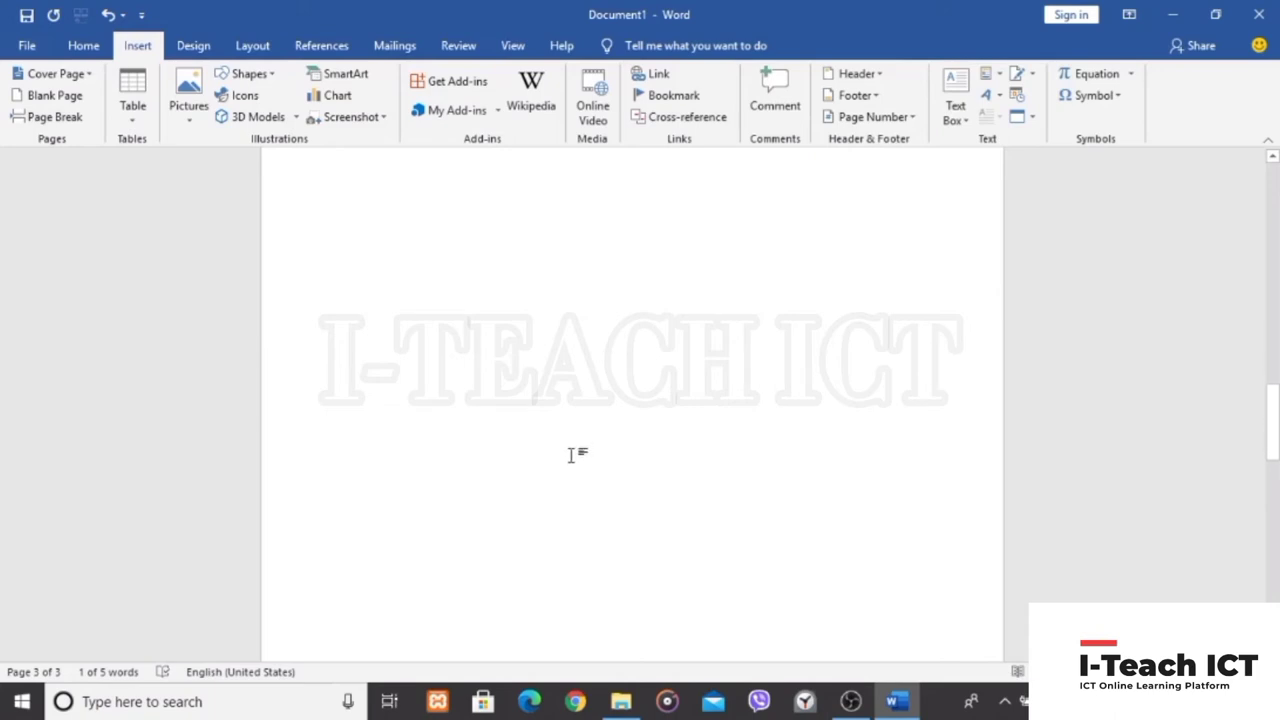
scroll(563, 457, "down", 3)
scroll(489, 557, "up", 2)
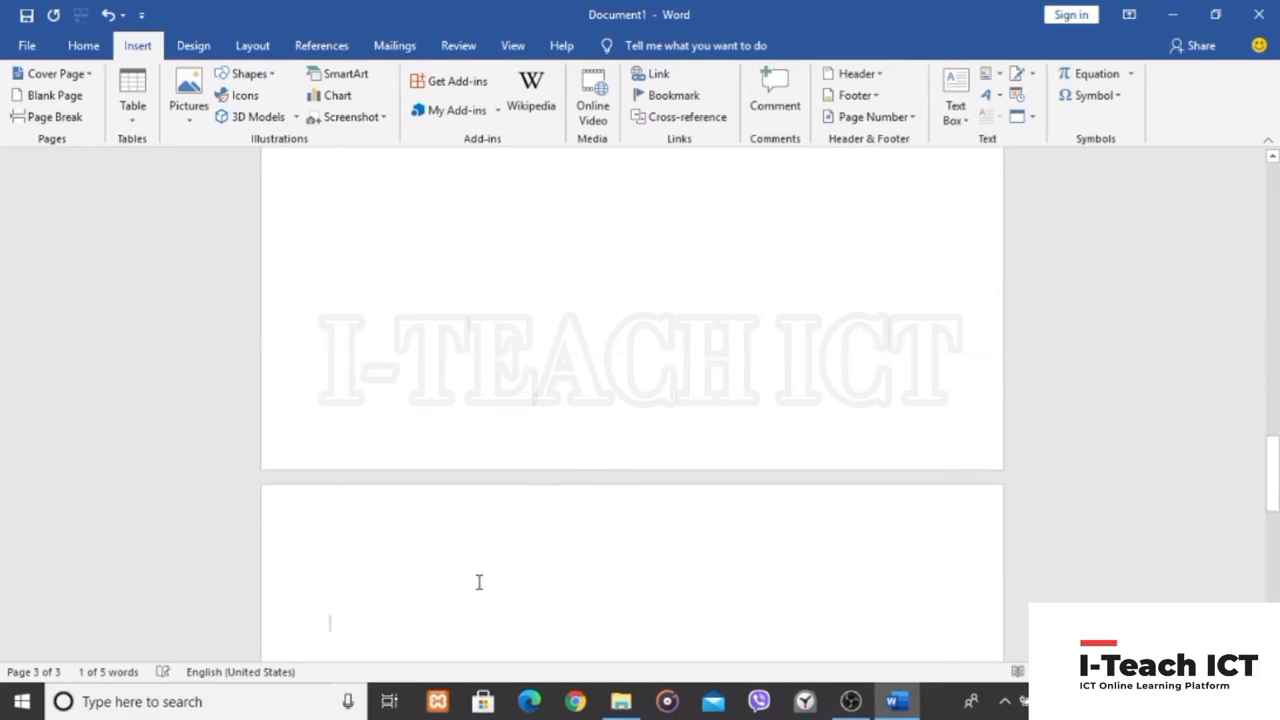
key("BackSpace")
key("BackSpace")
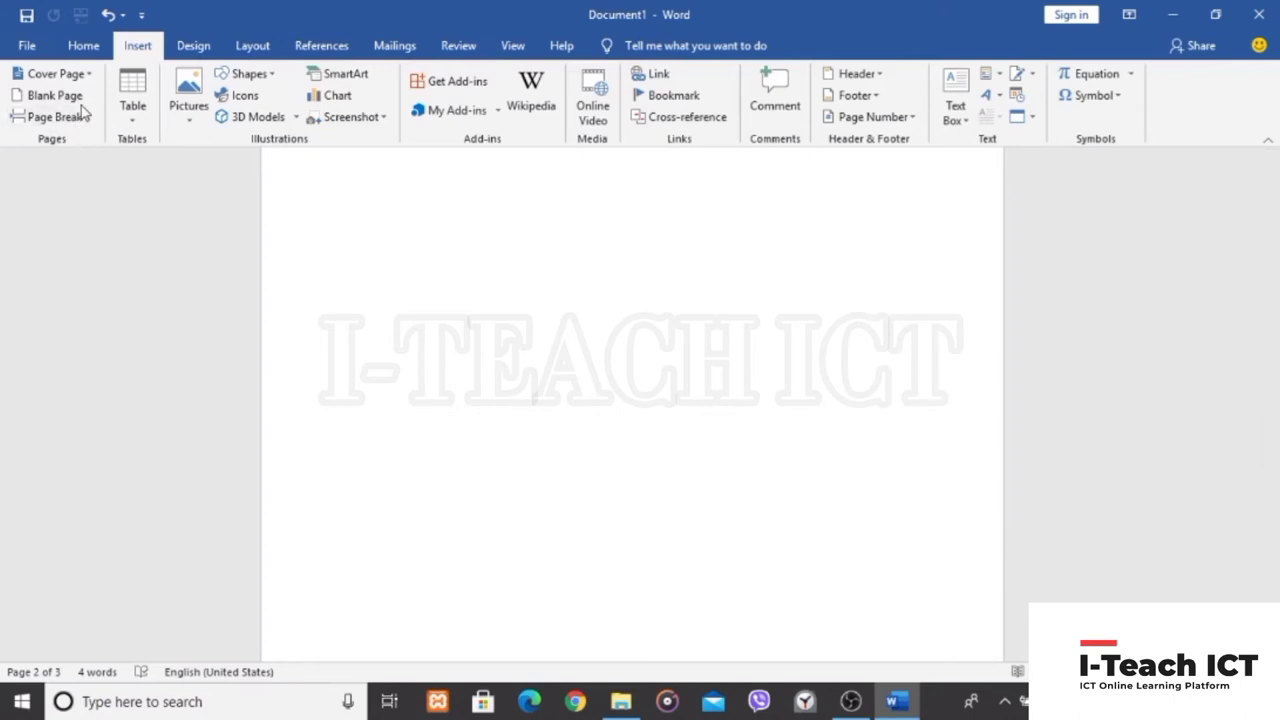
scroll(480, 417, "up", 1)
scroll(526, 434, "up", 3)
scroll(563, 467, "up", 2)
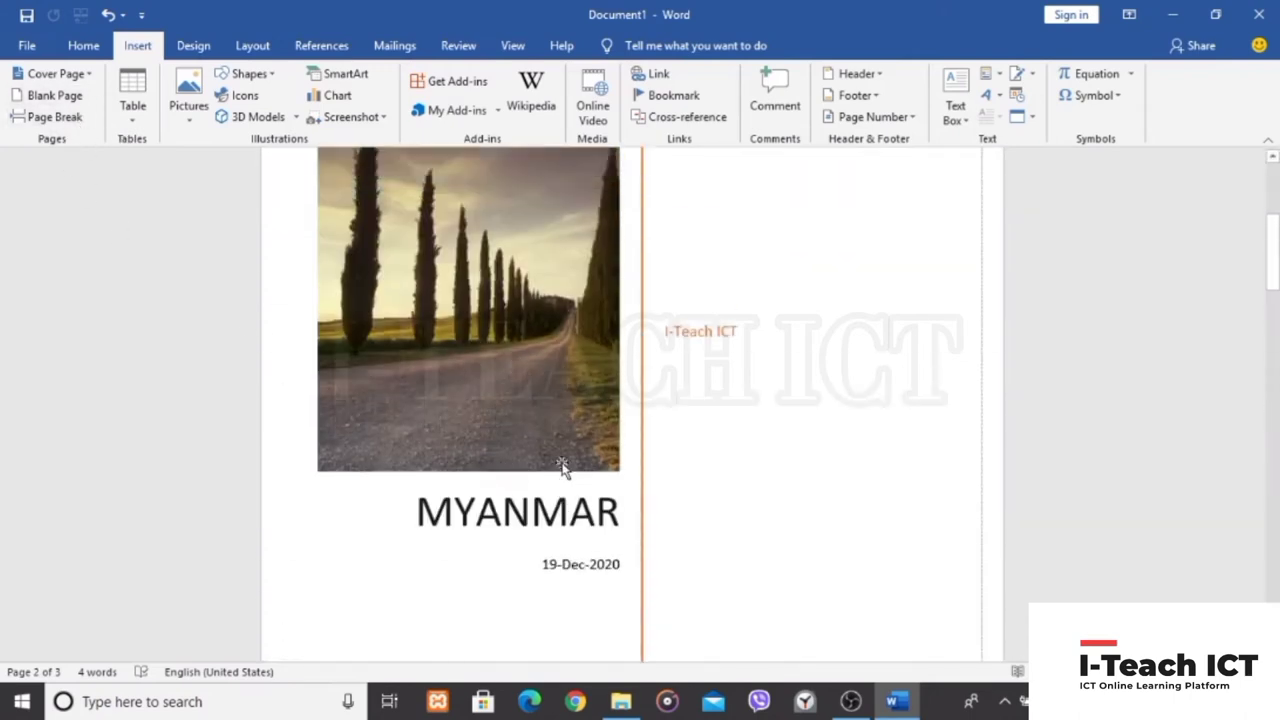
scroll(558, 472, "down", 3)
scroll(554, 477, "down", 3)
scroll(554, 477, "down", 2)
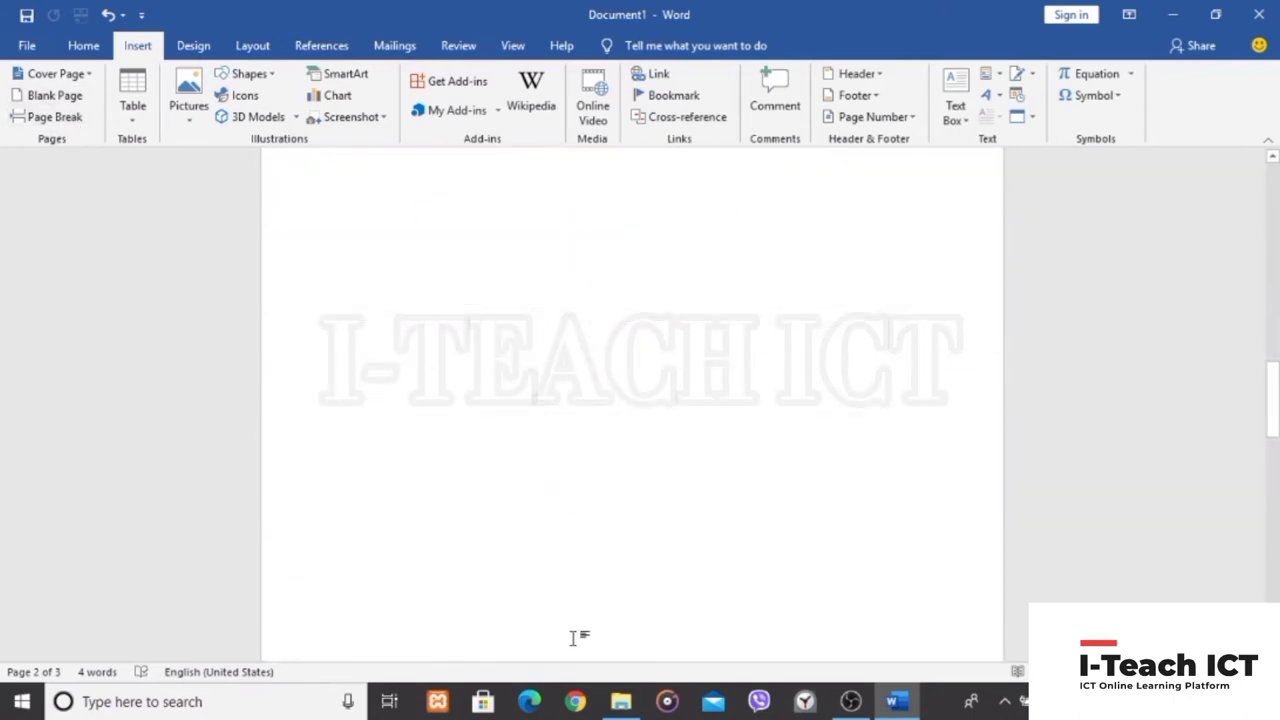
scroll(512, 393, "down", 2)
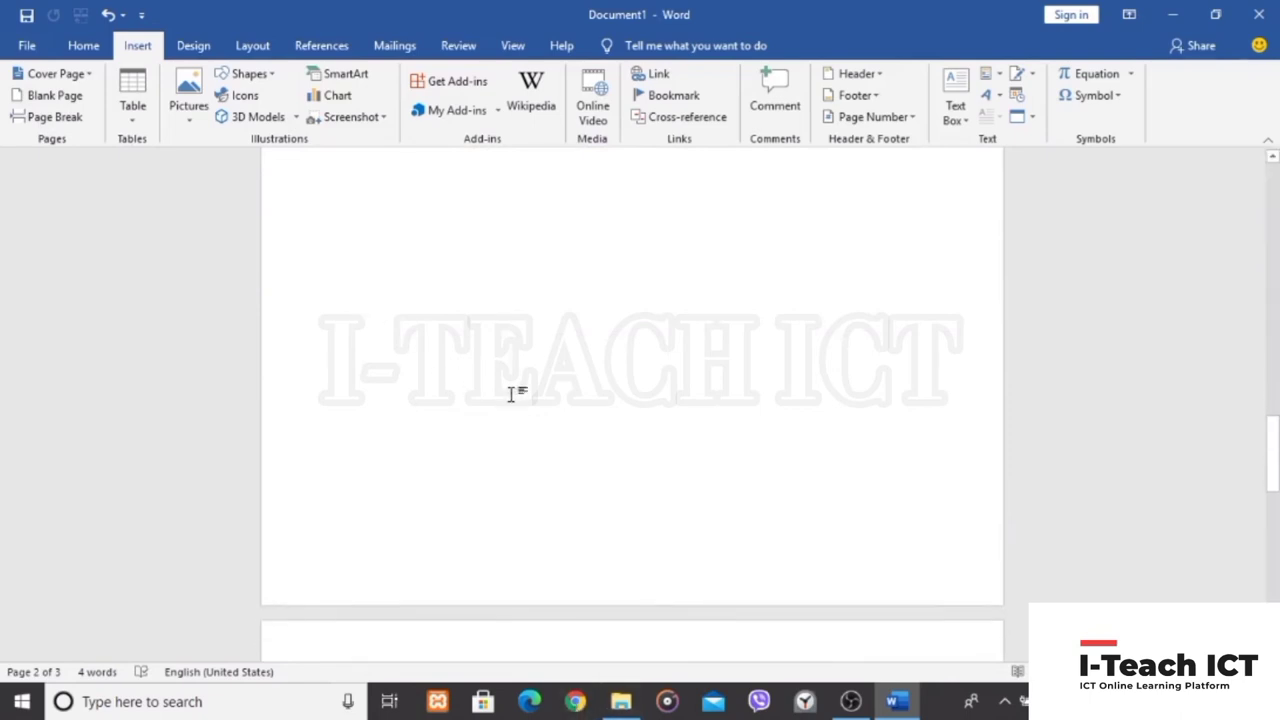
scroll(528, 414, "up", 2)
scroll(543, 466, "up", 2)
scroll(546, 466, "up", 3)
scroll(554, 461, "up", 2)
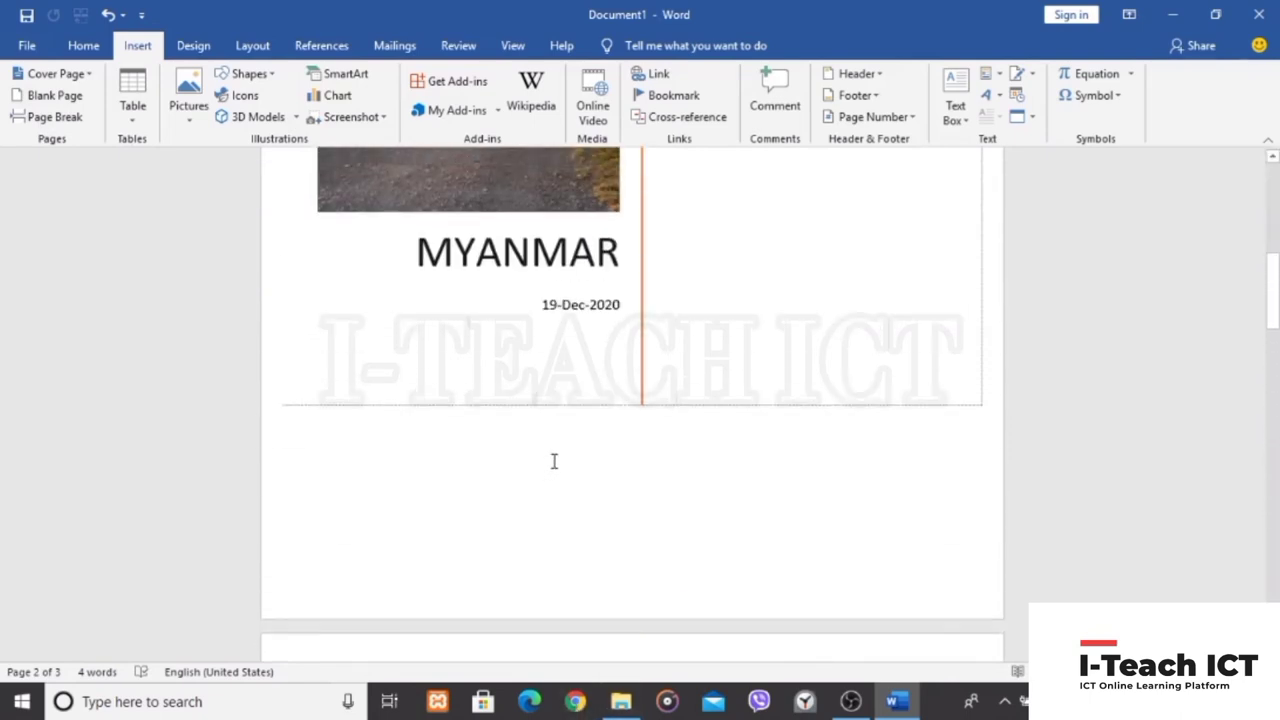
scroll(500, 380, "down", 3)
scroll(560, 400, "down", 2)
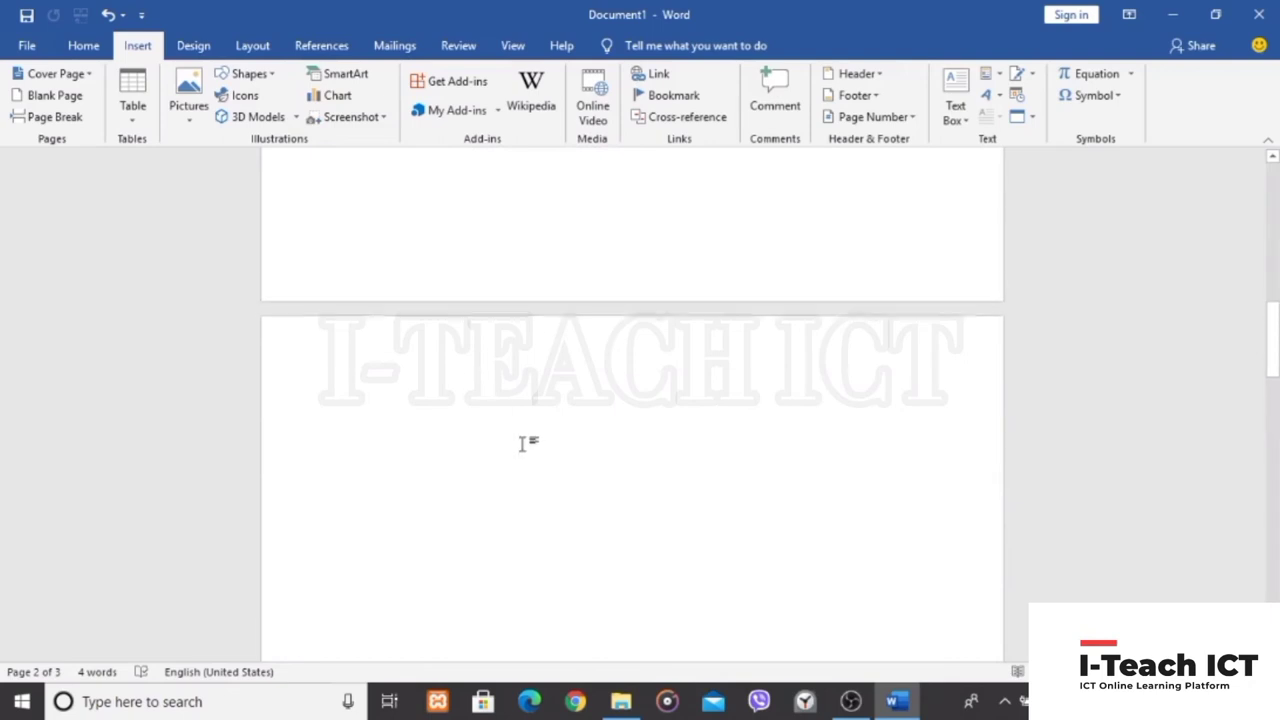
scroll(416, 407, "up", 1)
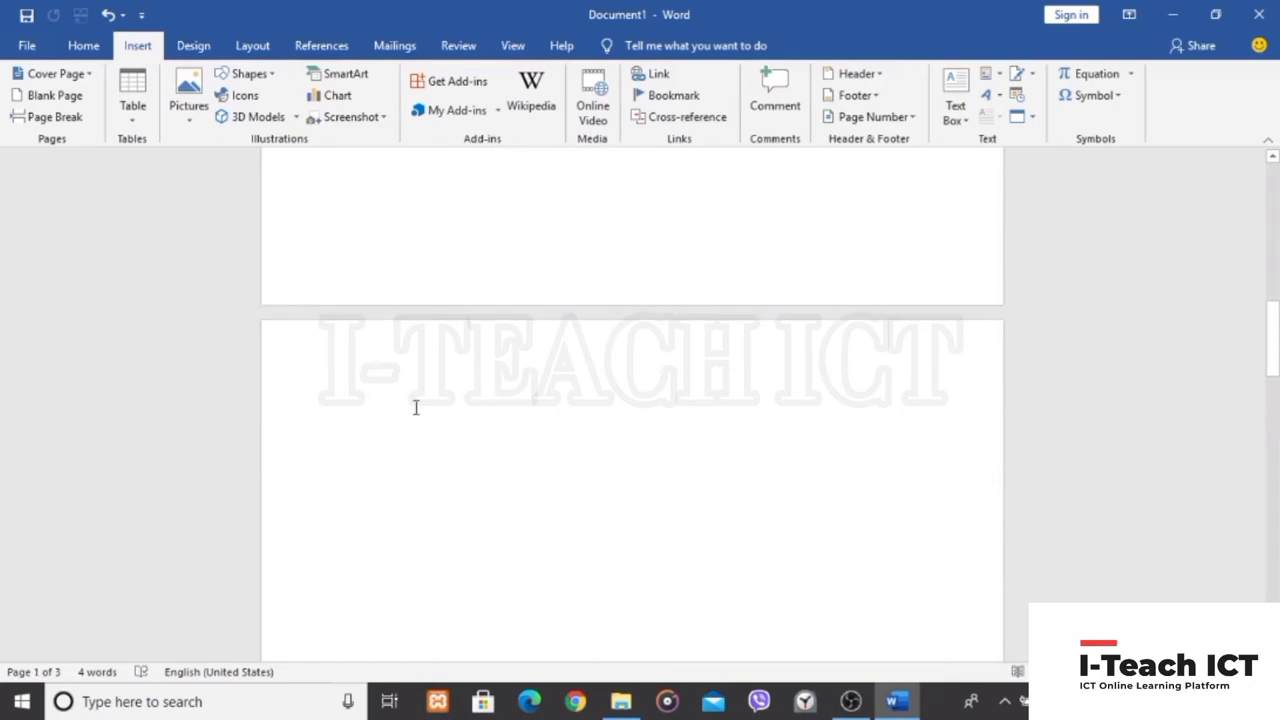
left_click(131, 110)
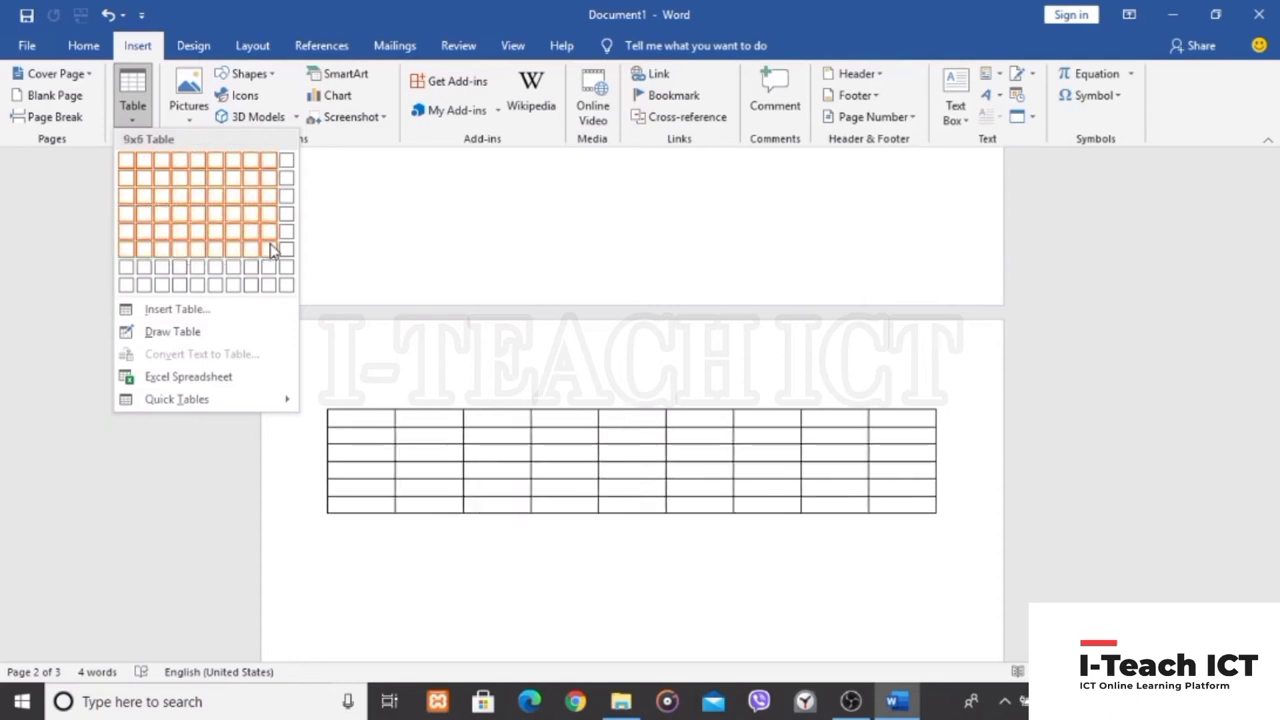
left_click(273, 250)
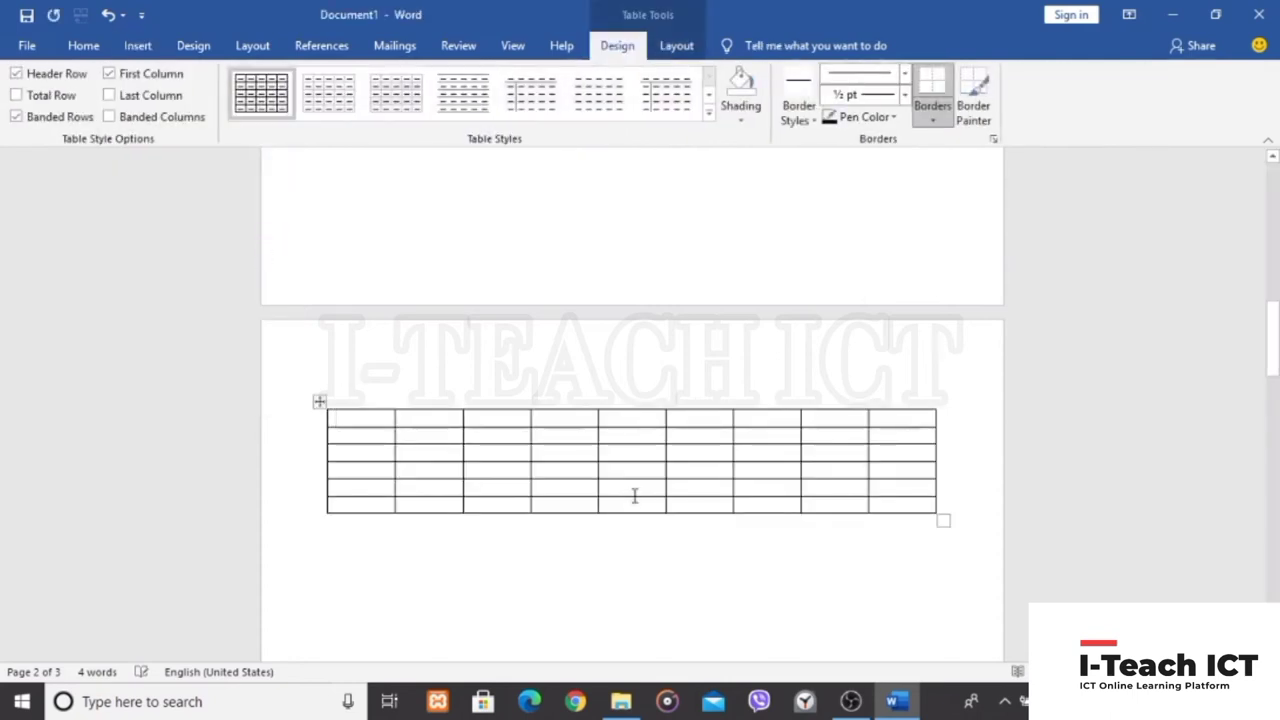
key("ctrl+z")
Insert a 2-column, 5-row table on page two using the Insert Table dialog
left_click(137, 45)
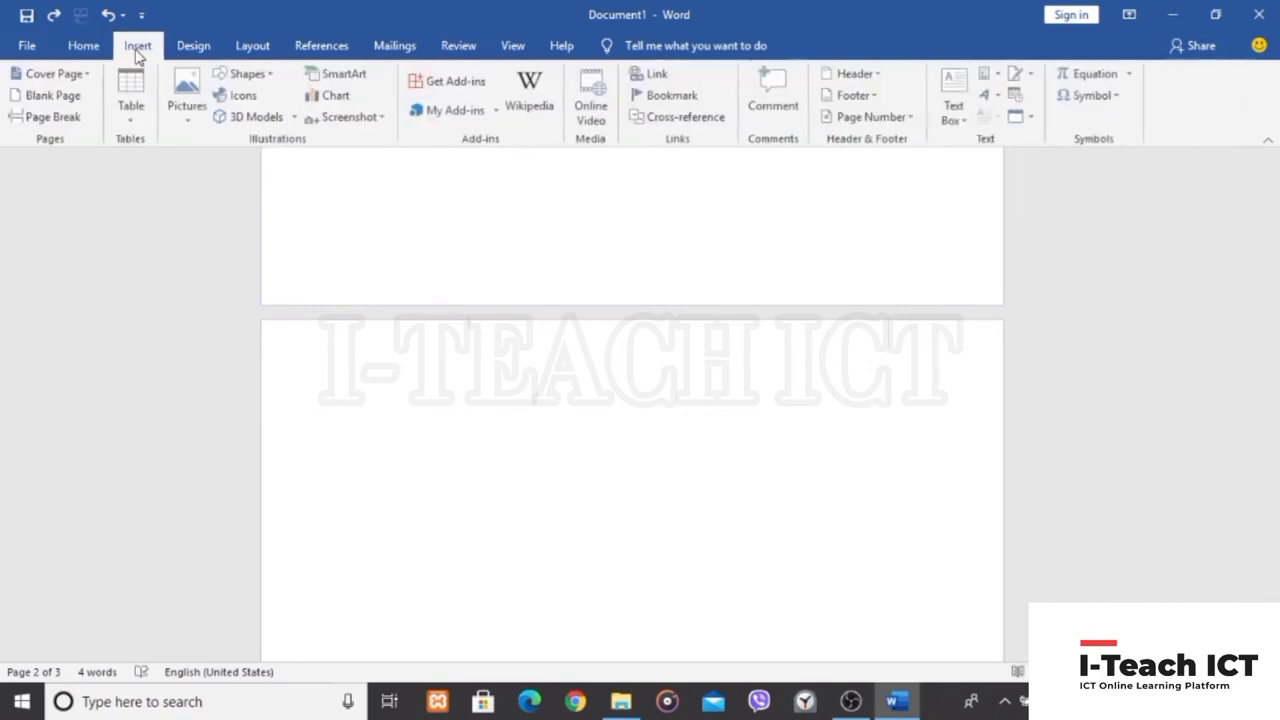
left_click(140, 118)
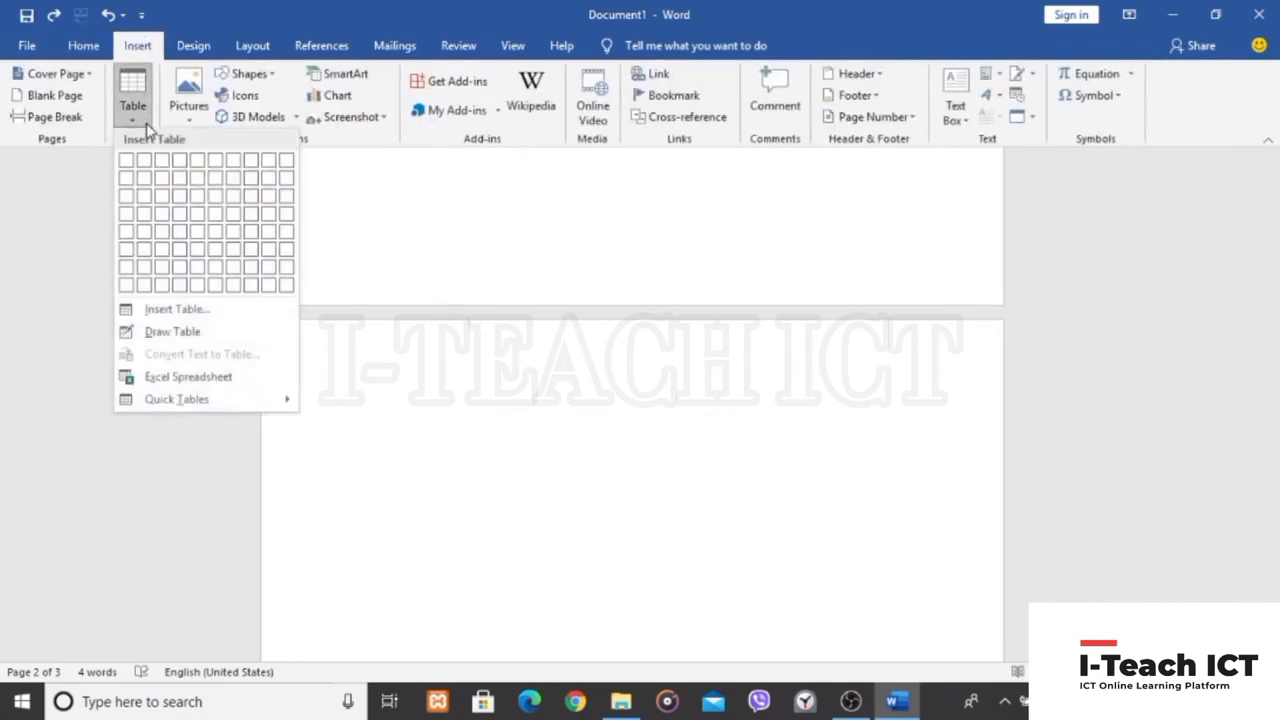
left_click(176, 310)
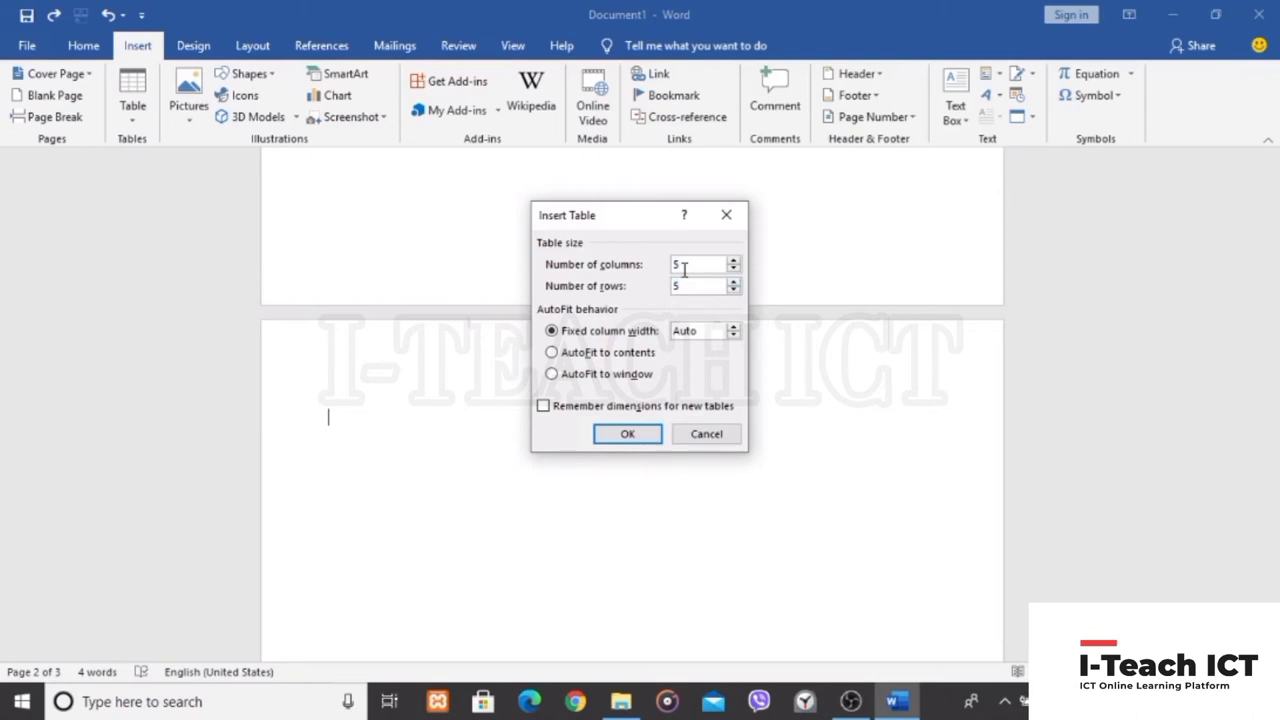
type("2")
left_click(644, 441)
scroll(795, 460, "down", 2)
Apply a green Grid Table style from the full Table Styles gallery to the table
scroll(787, 480, "up", 3)
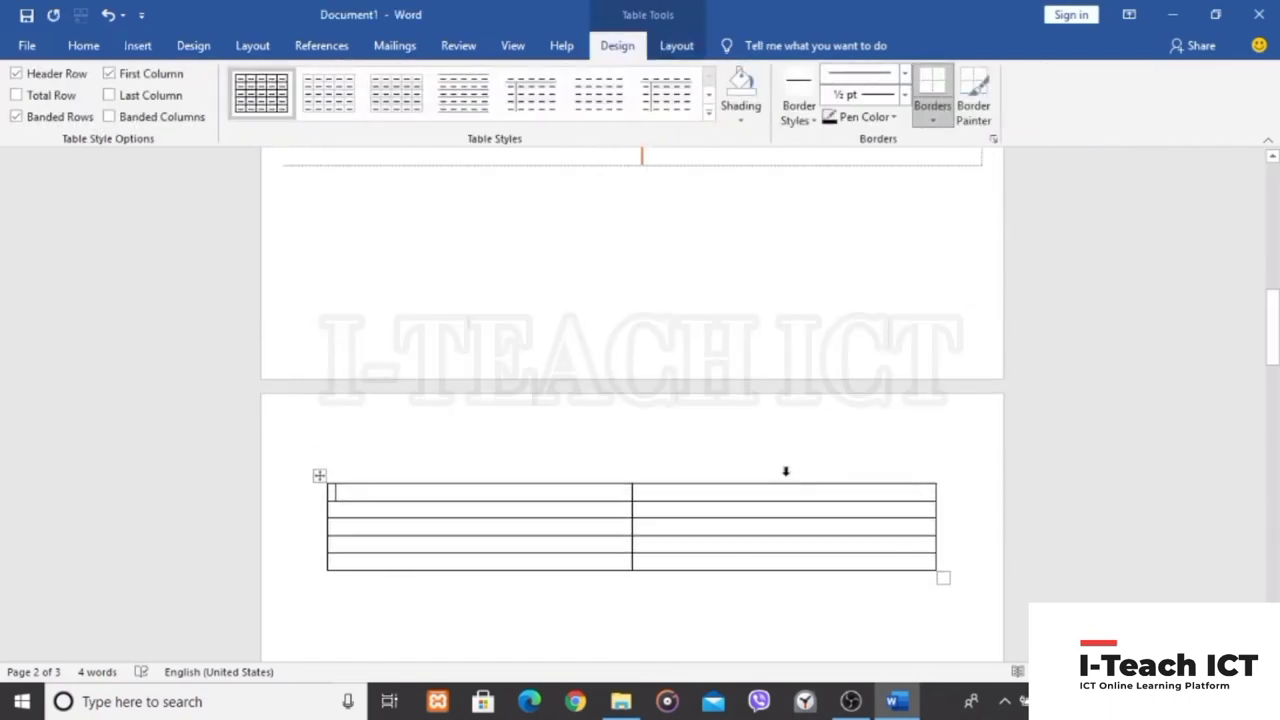
scroll(657, 503, "down", 3)
scroll(691, 503, "up", 3)
scroll(674, 491, "down", 3)
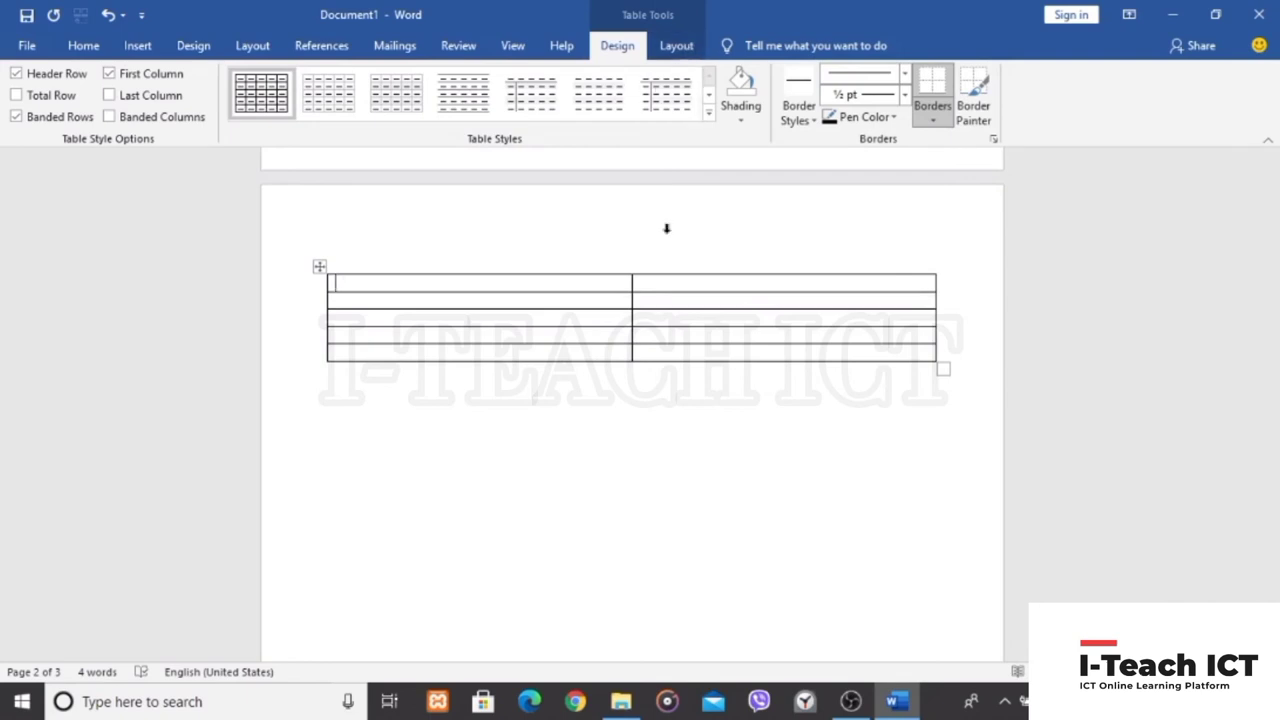
left_click(709, 114)
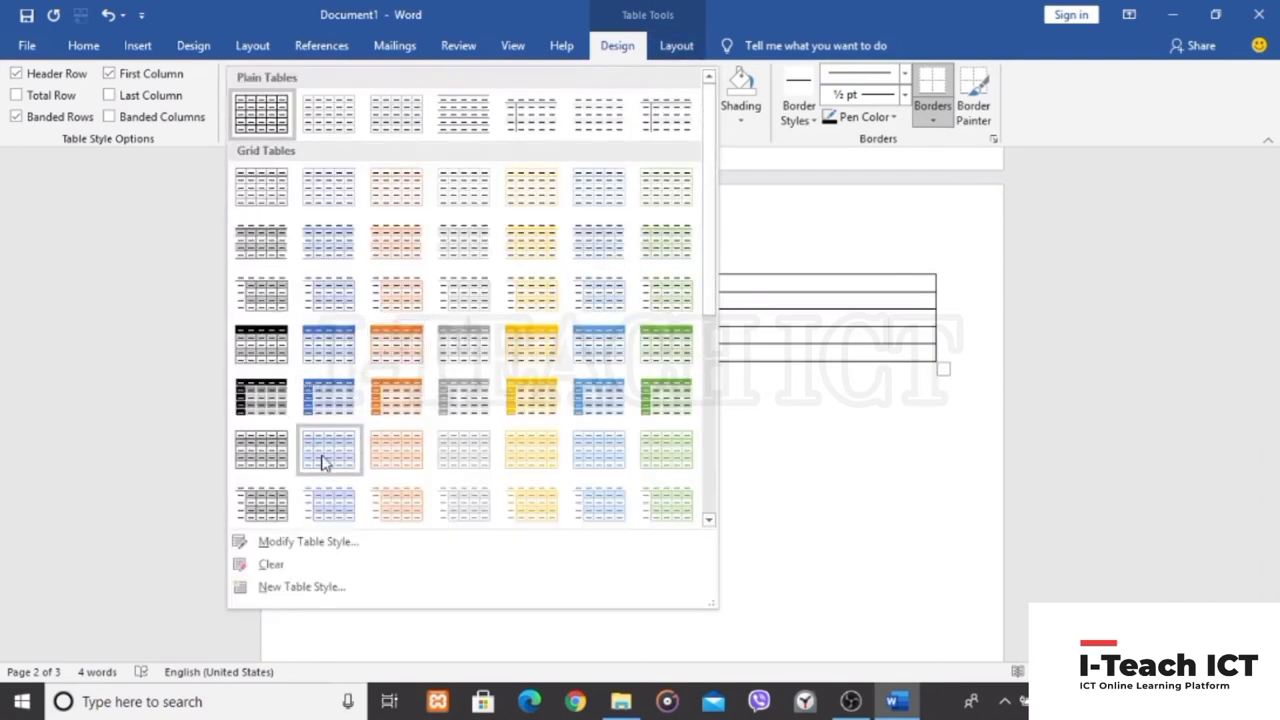
left_click(666, 400)
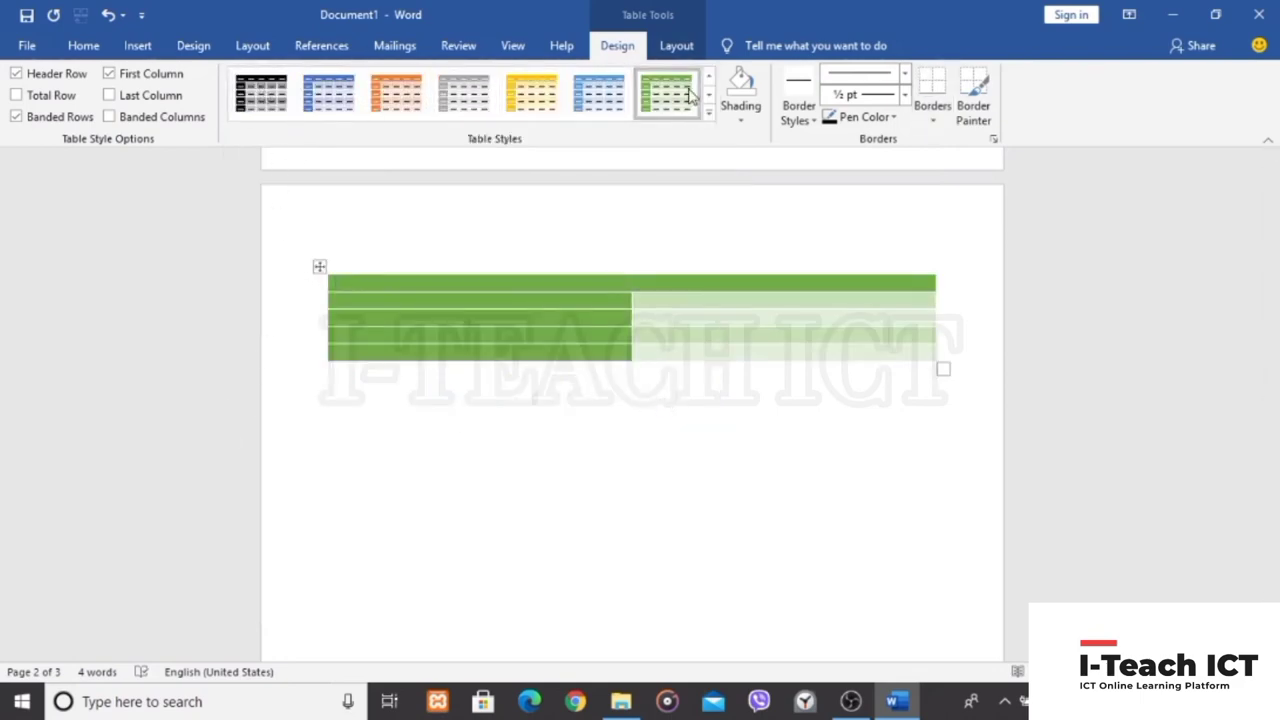
Use Shading to make the header cells yellow (left) and red (right), and row 2's right cell light green
left_click(738, 122)
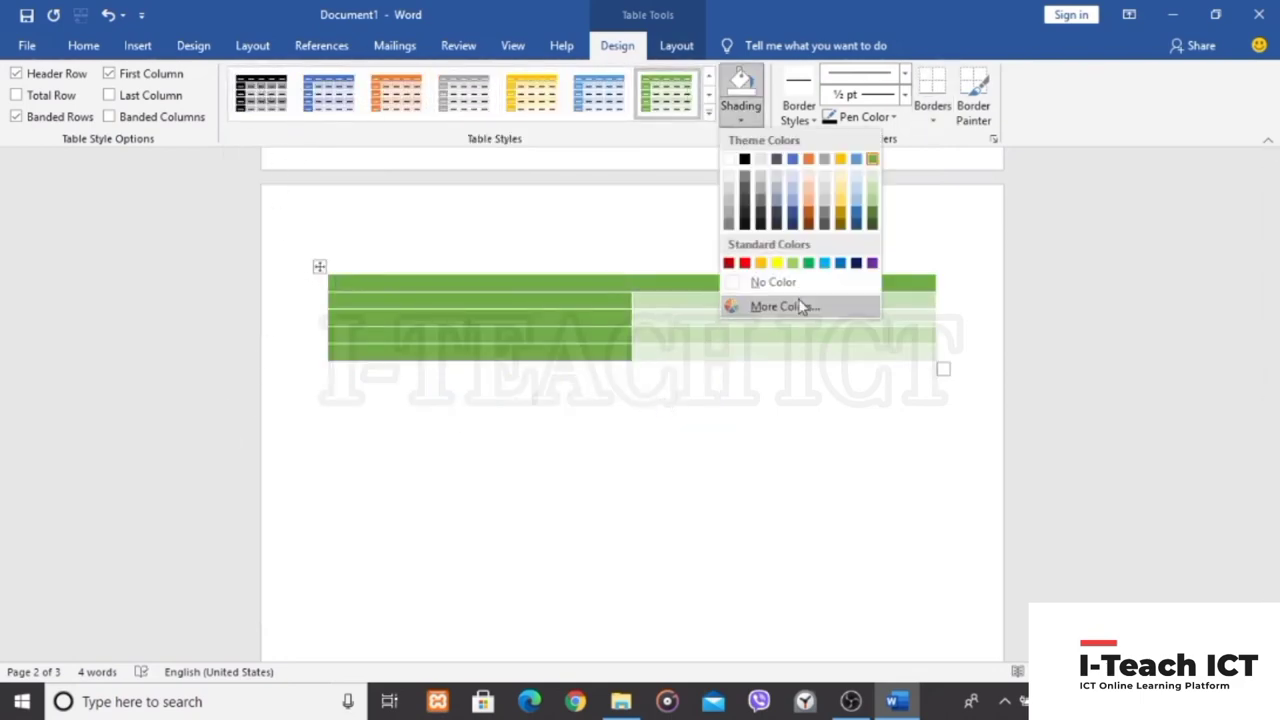
left_click(777, 263)
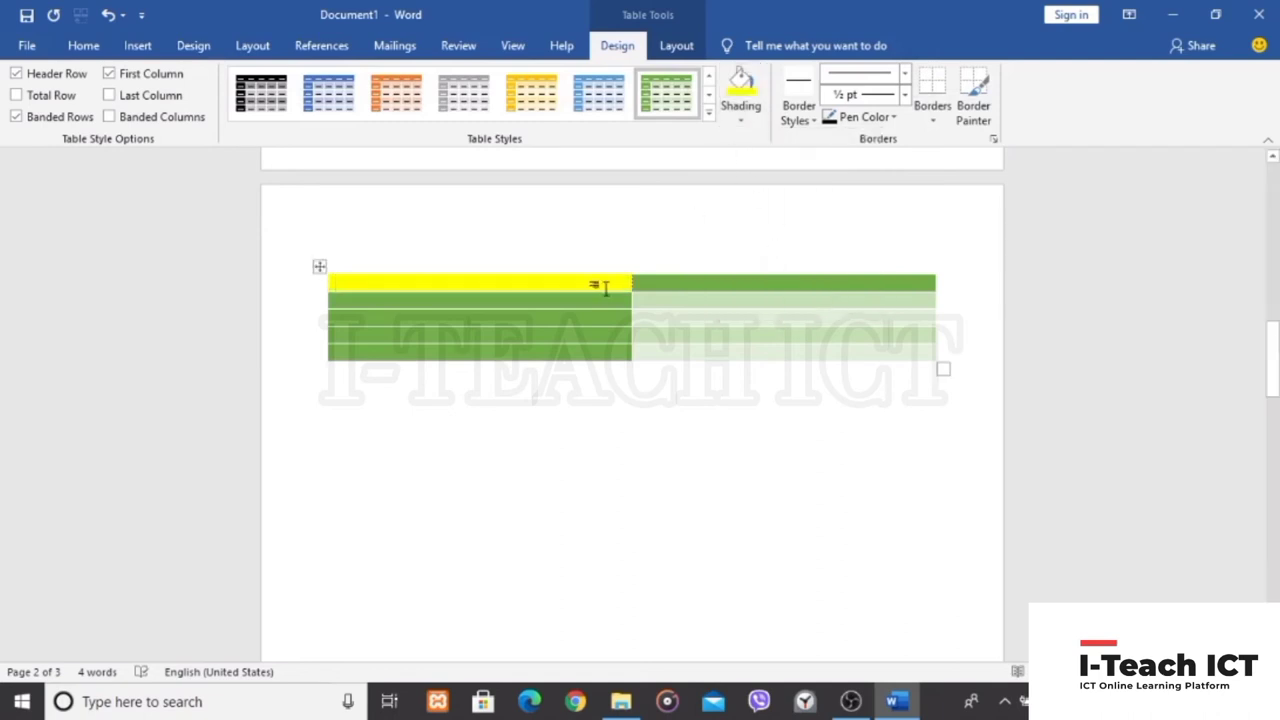
left_click(741, 121)
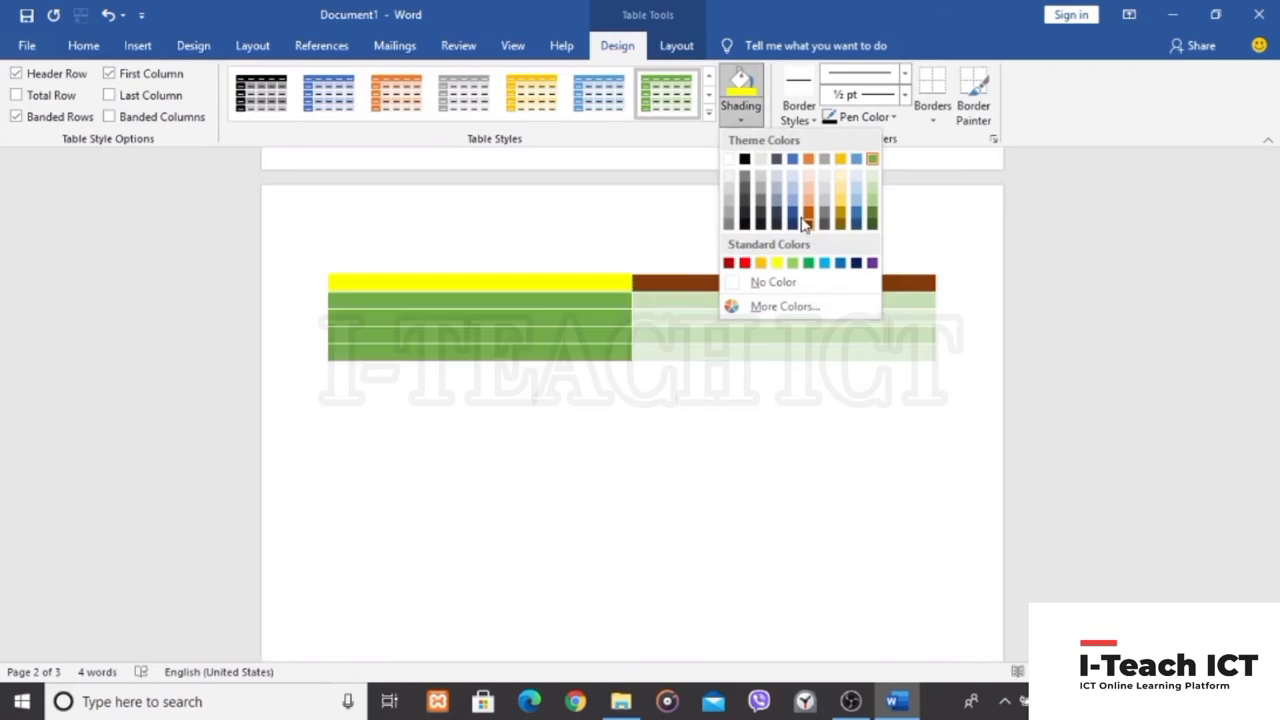
left_click(745, 263)
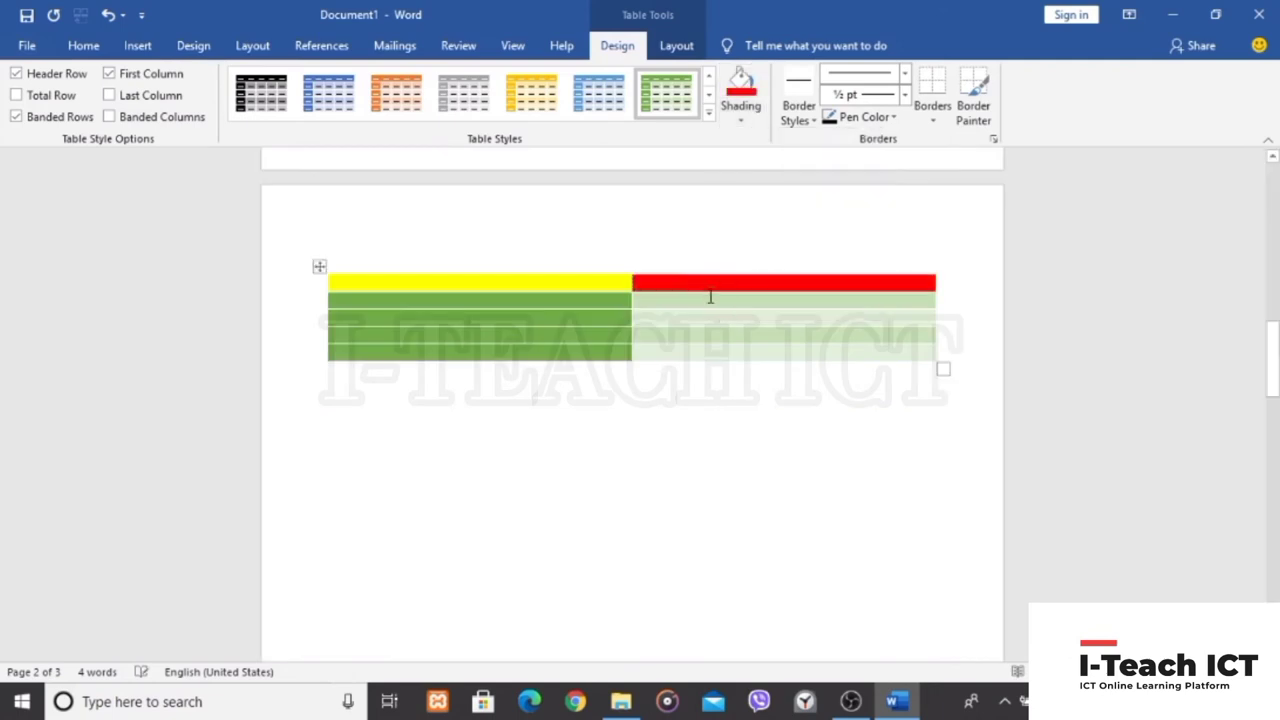
left_click(740, 120)
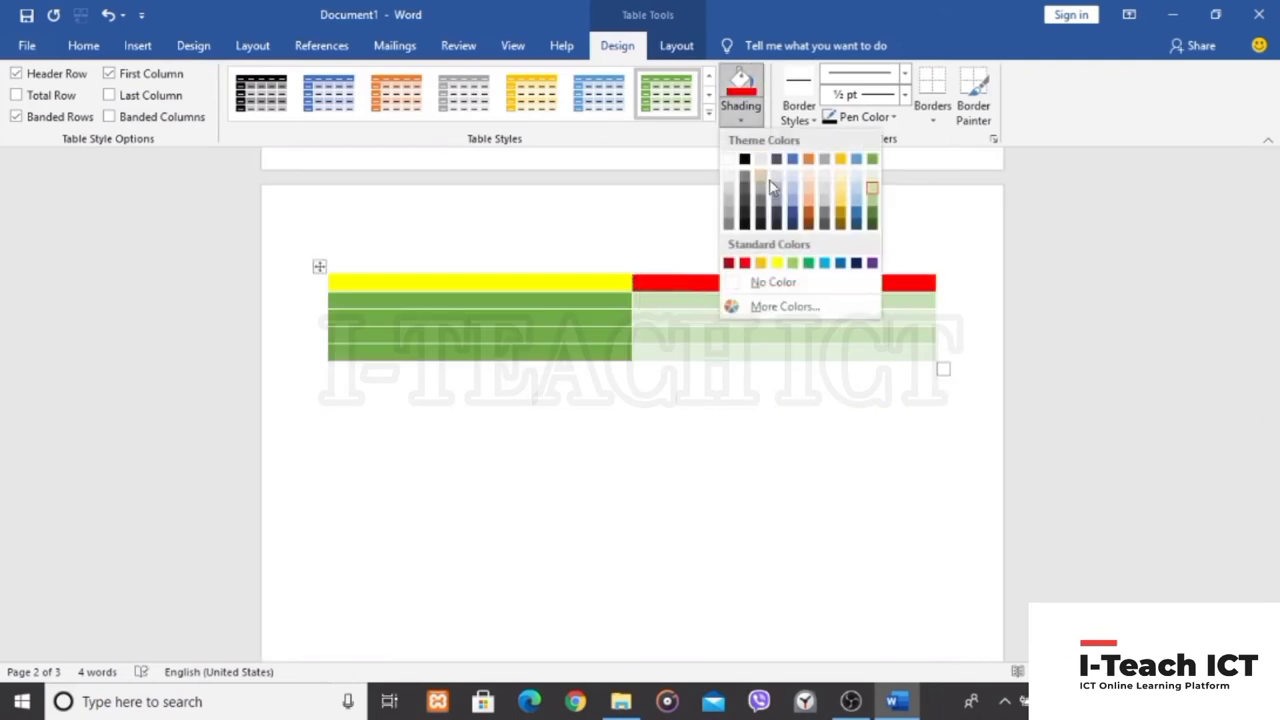
left_click(794, 262)
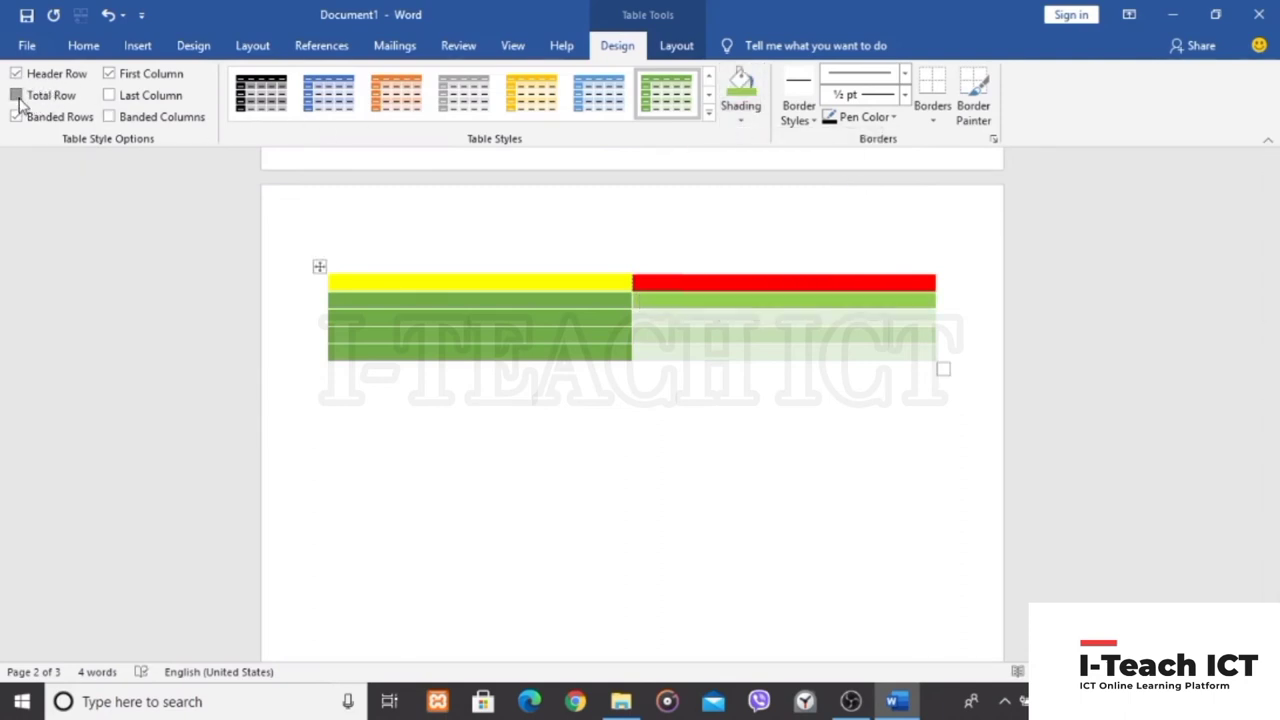
Toggle Total Row and Last Column on and back off, then re-enable Header Row styling
left_click(17, 95)
left_click(17, 95)
left_click(30, 100)
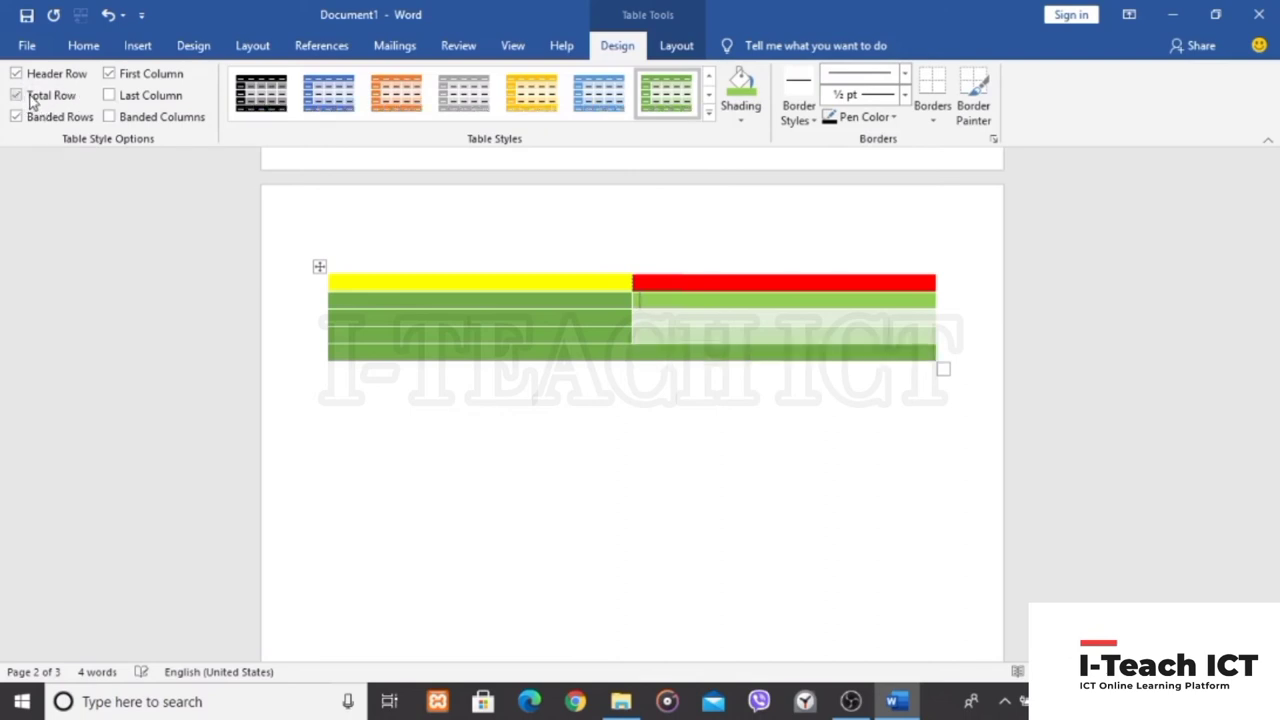
left_click(30, 100)
left_click(113, 100)
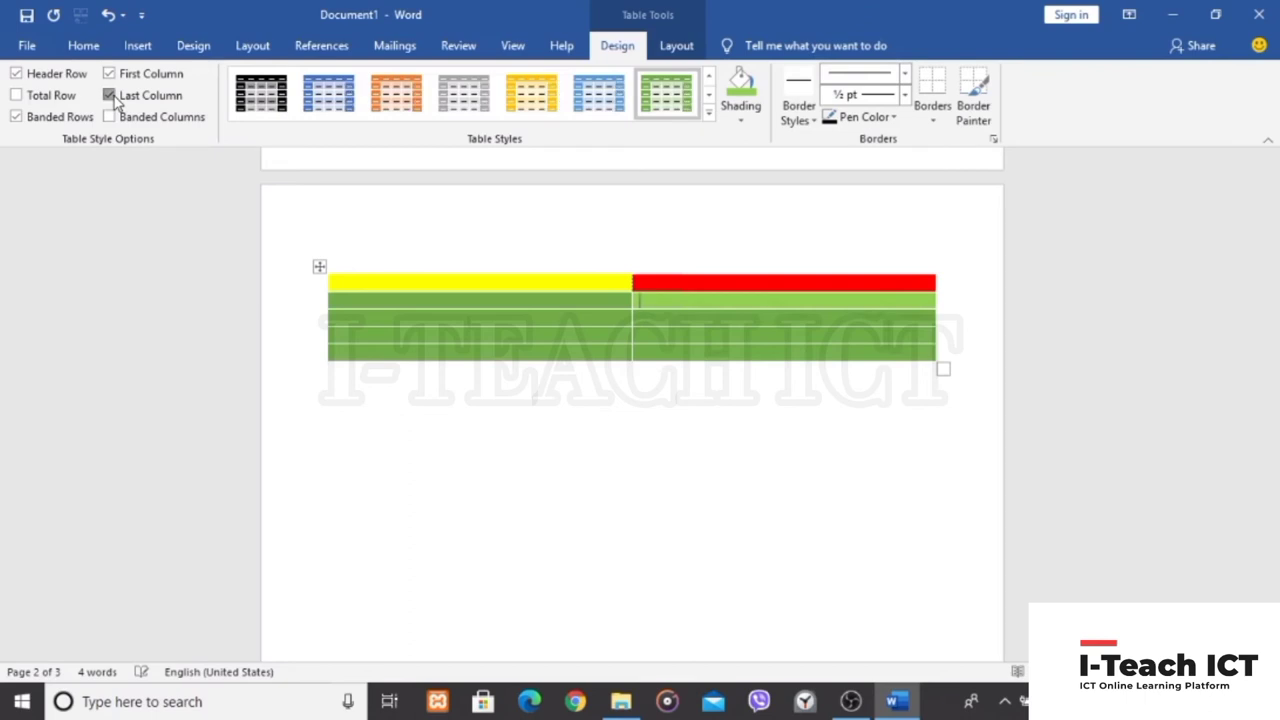
left_click(113, 100)
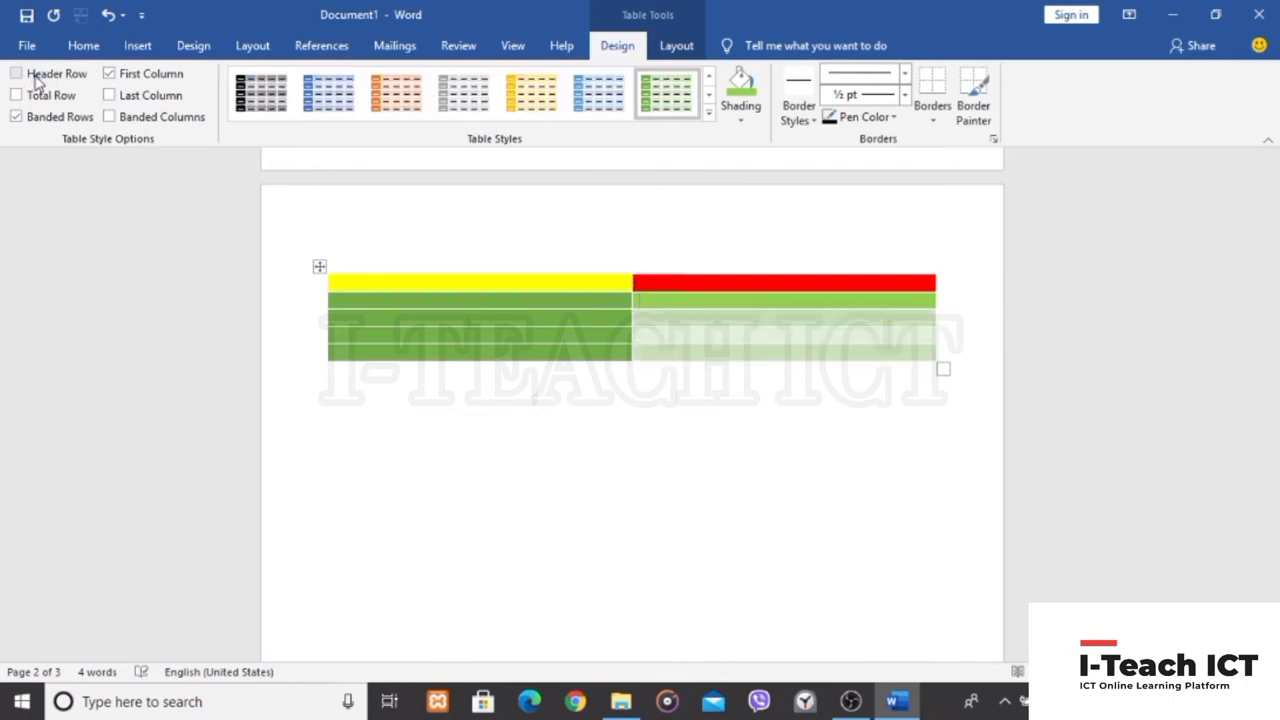
left_click(37, 78)
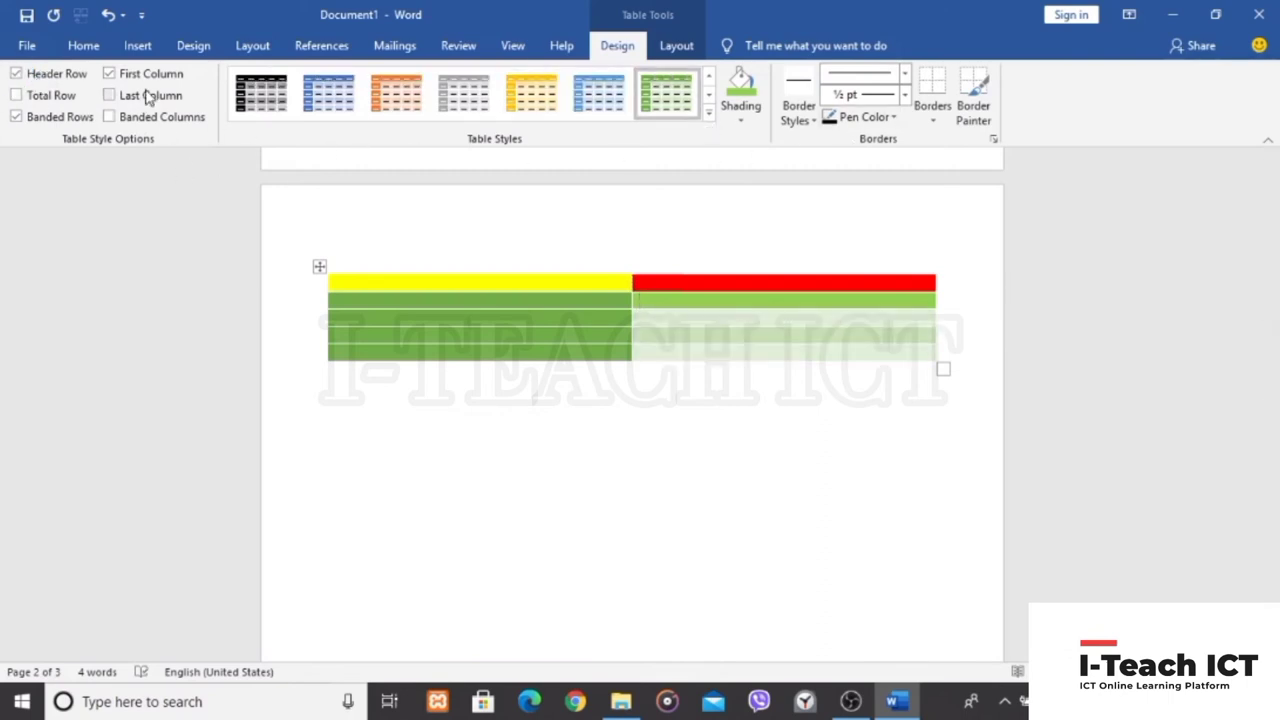
Paint a black double-line border under the red header cell with the Border Painter
left_click(812, 120)
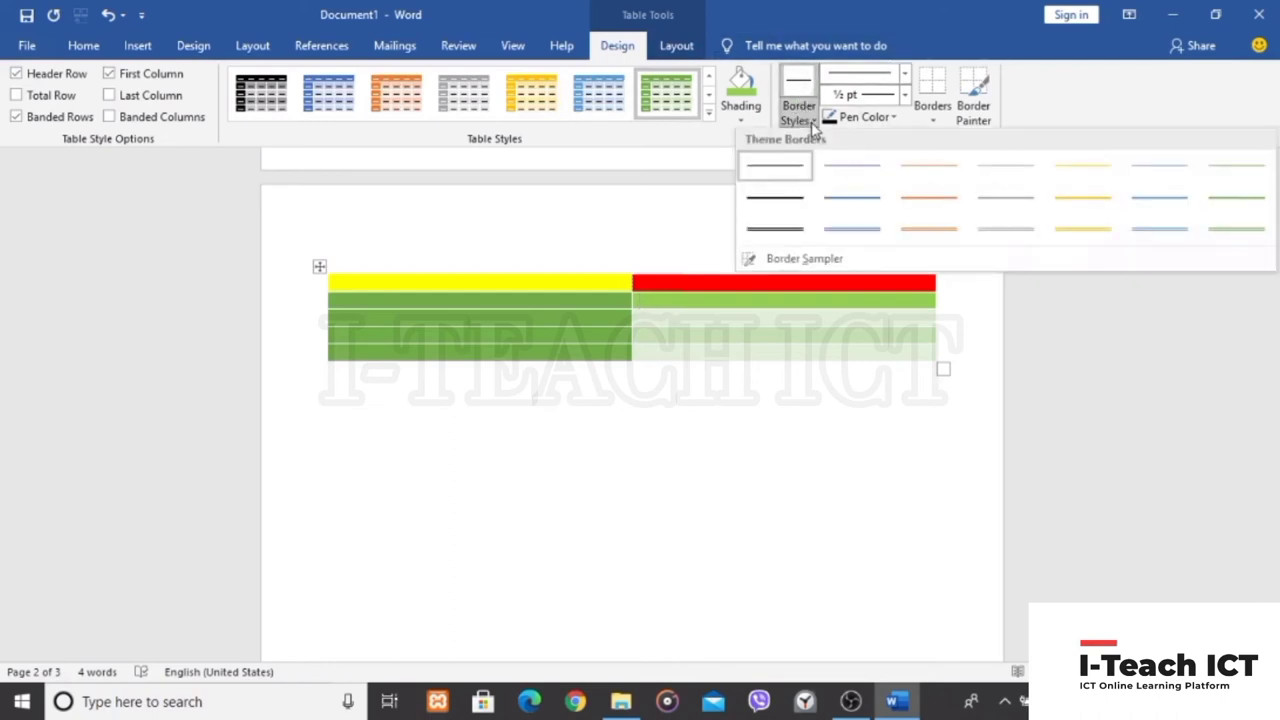
left_click(780, 197)
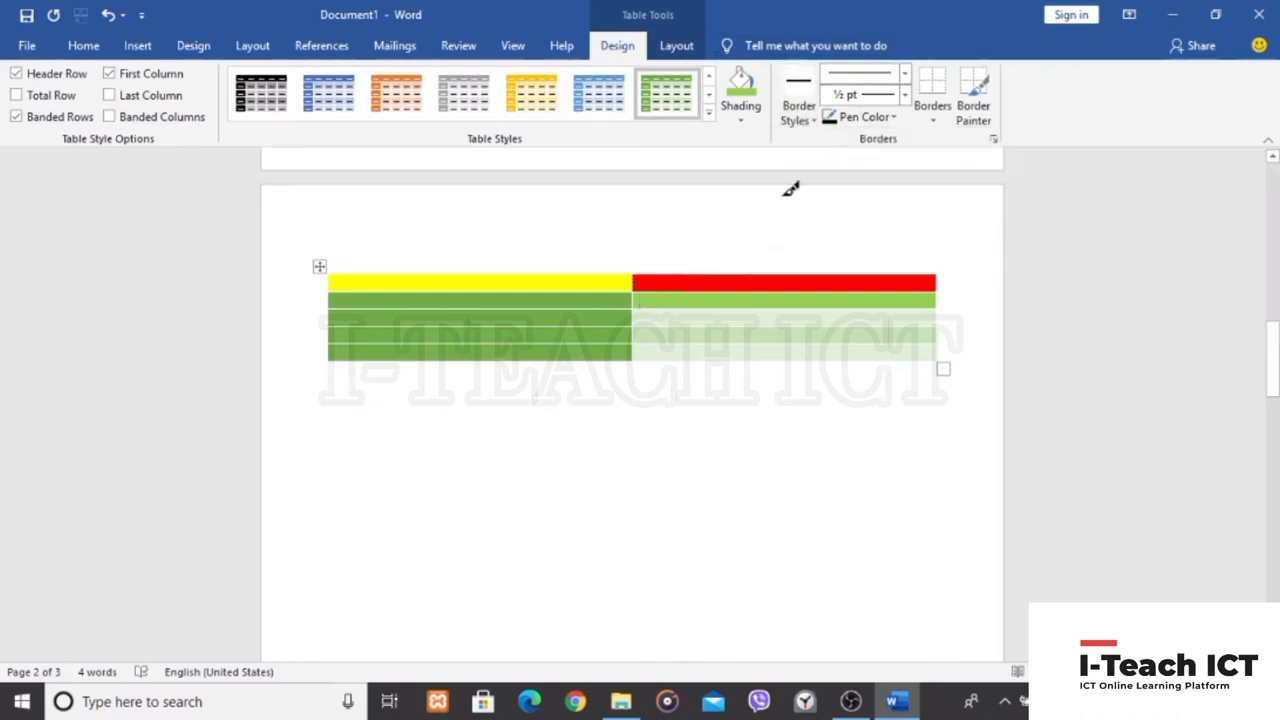
left_click(806, 120)
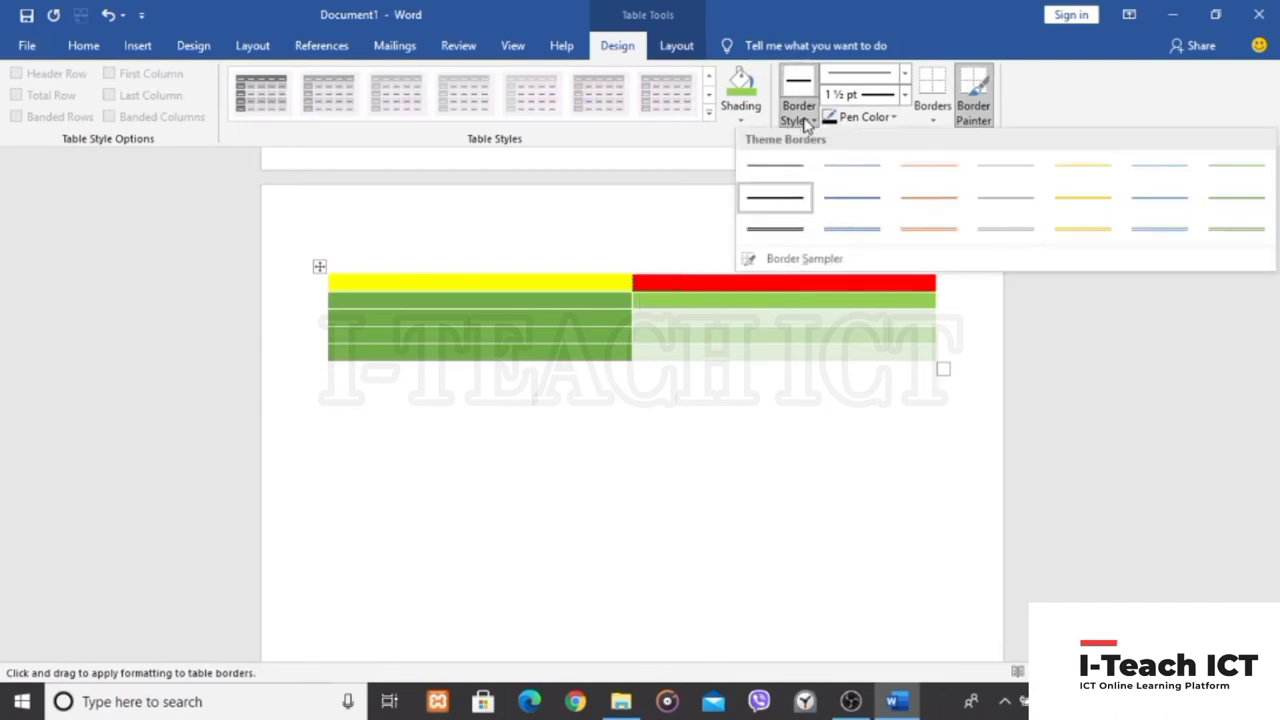
left_click(795, 233)
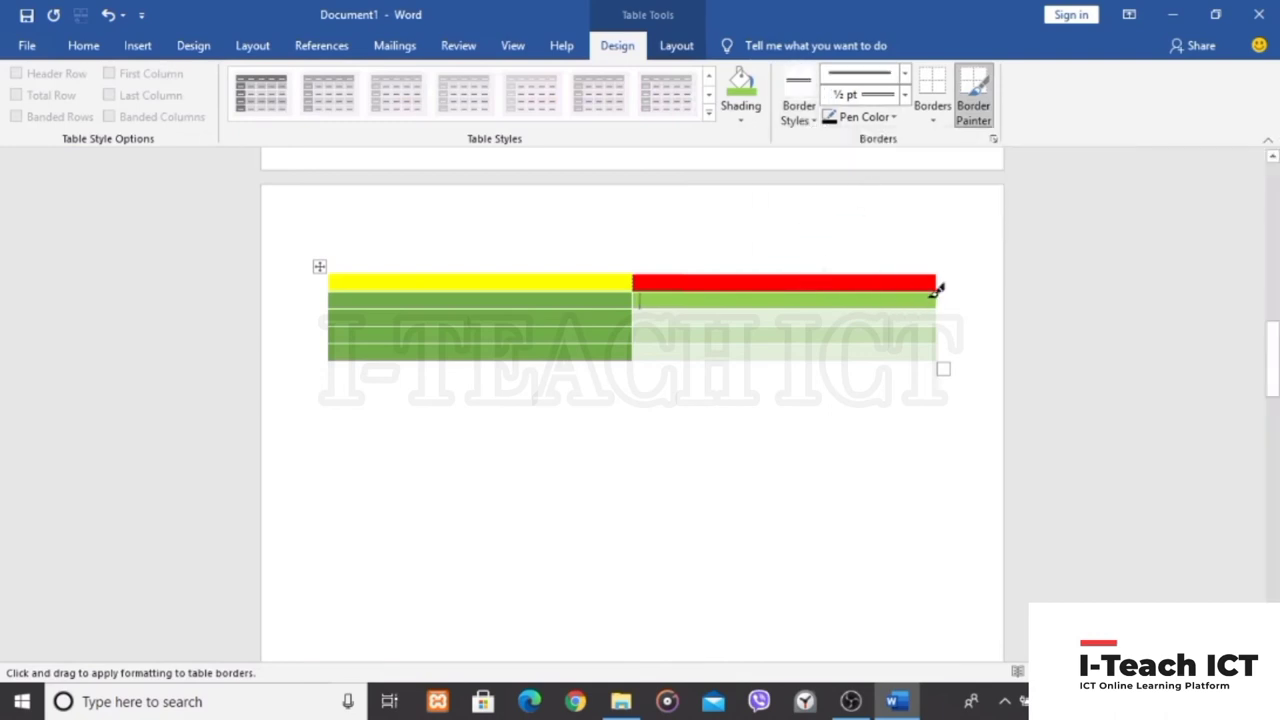
left_click(930, 291)
Add borders on all sides of the cell, keeping the pen colour unchanged
left_click(806, 120)
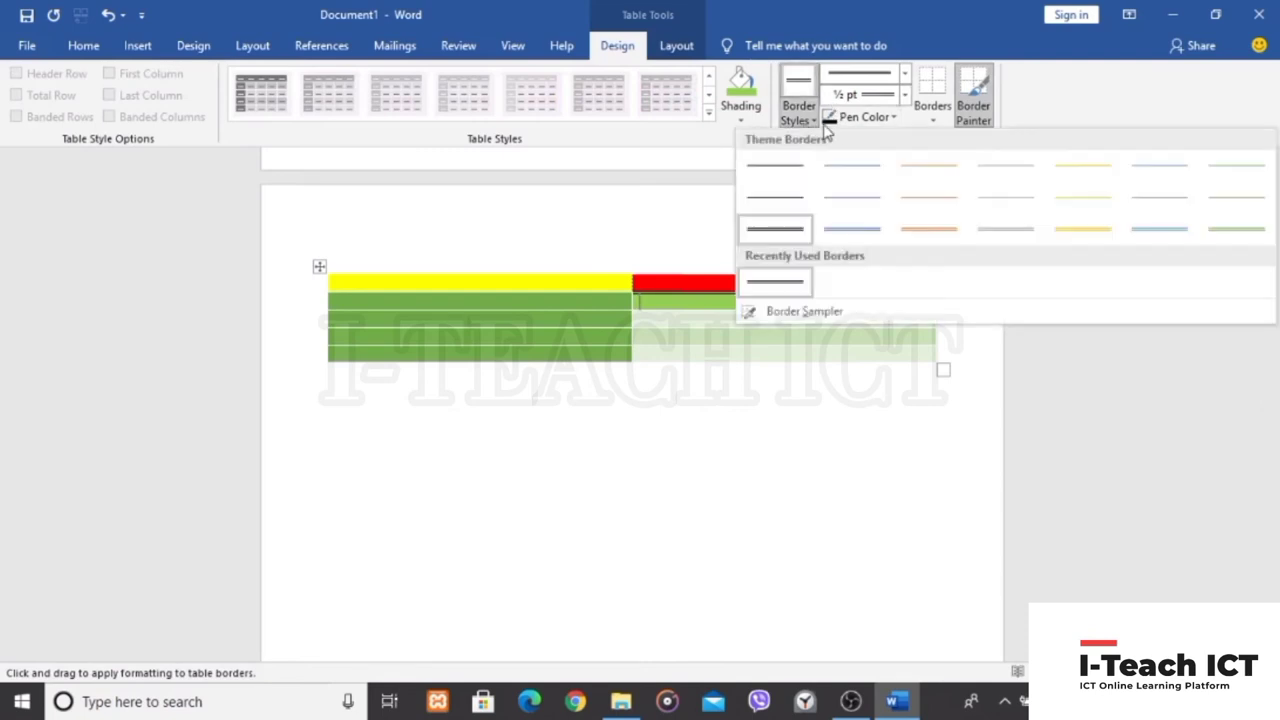
left_click(826, 114)
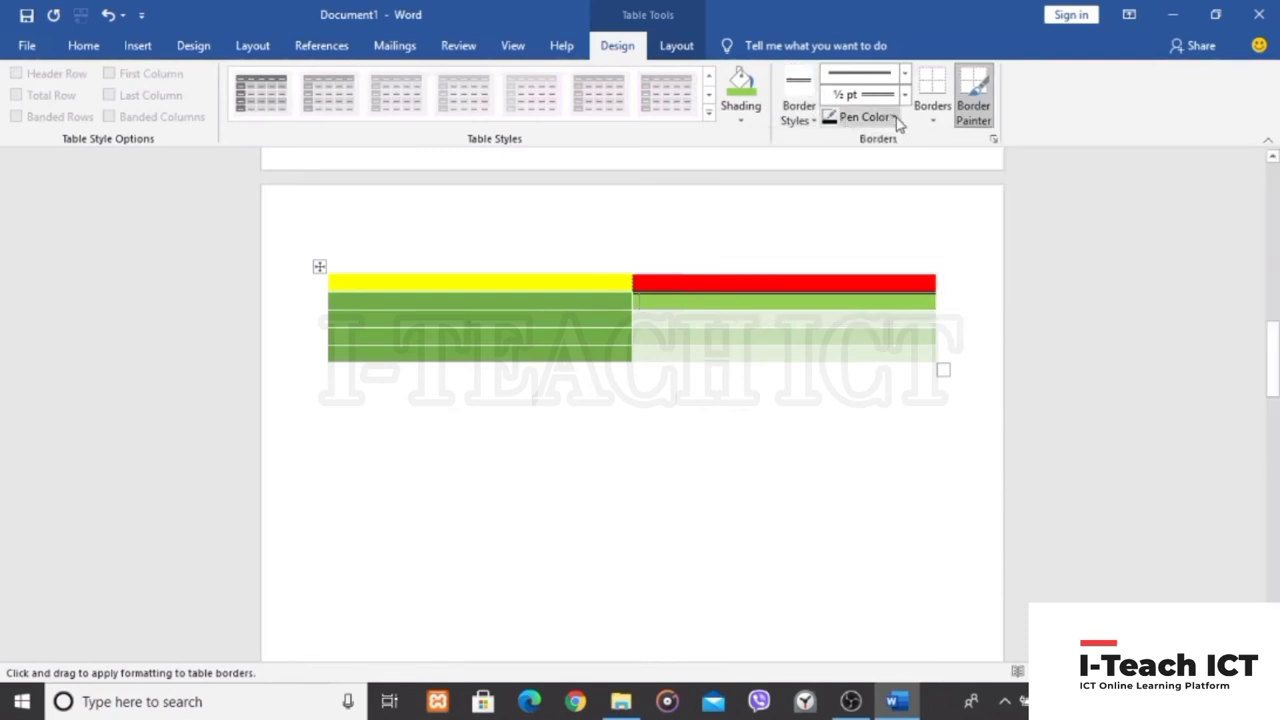
left_click(895, 118)
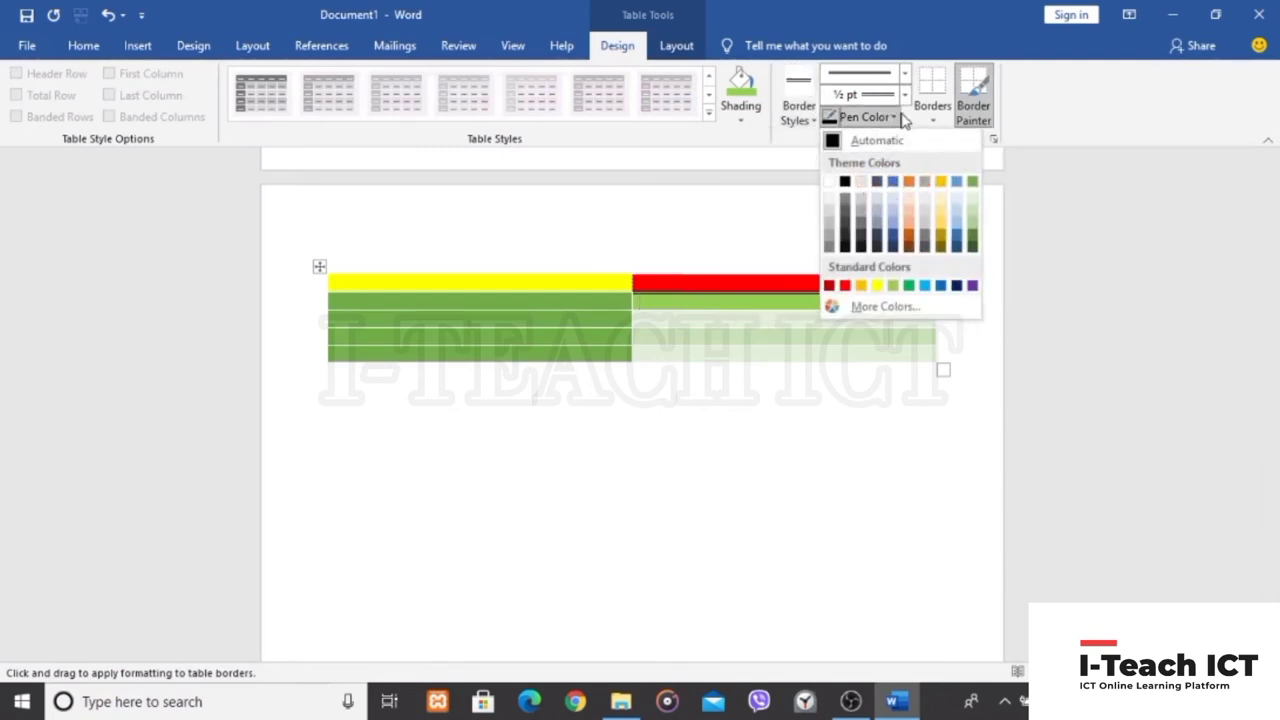
left_click(865, 117)
left_click(929, 122)
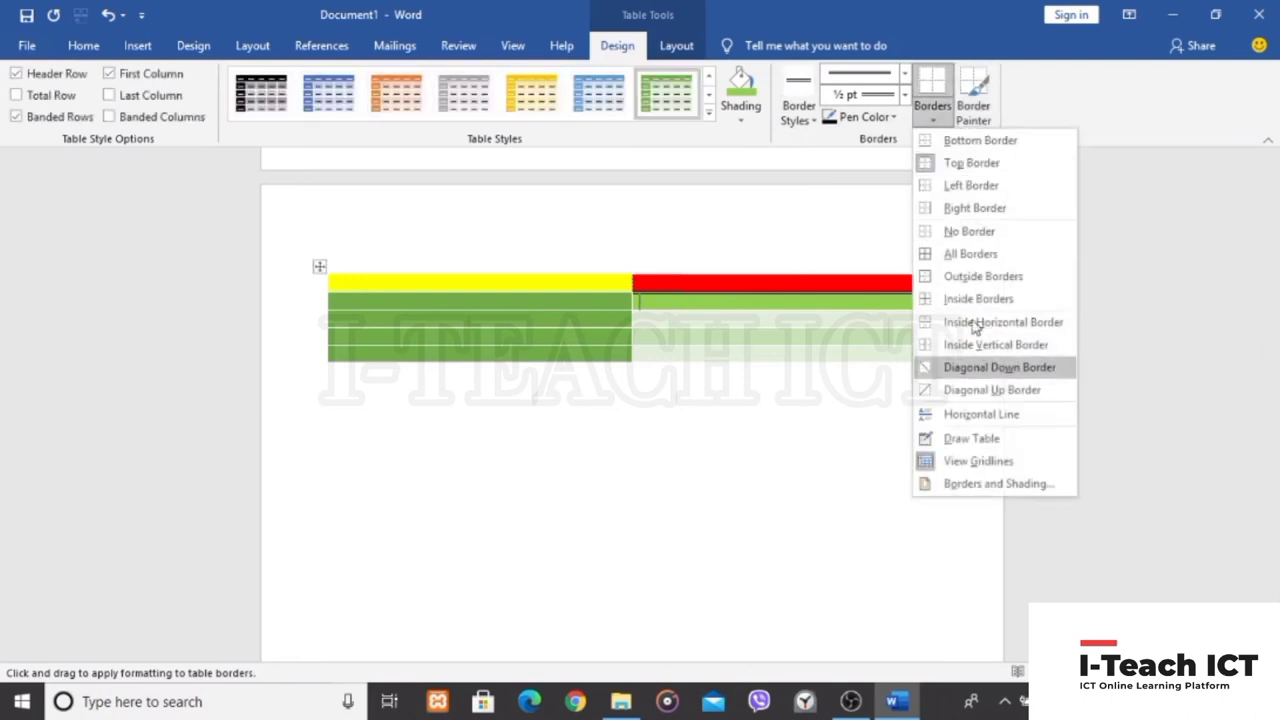
left_click(962, 253)
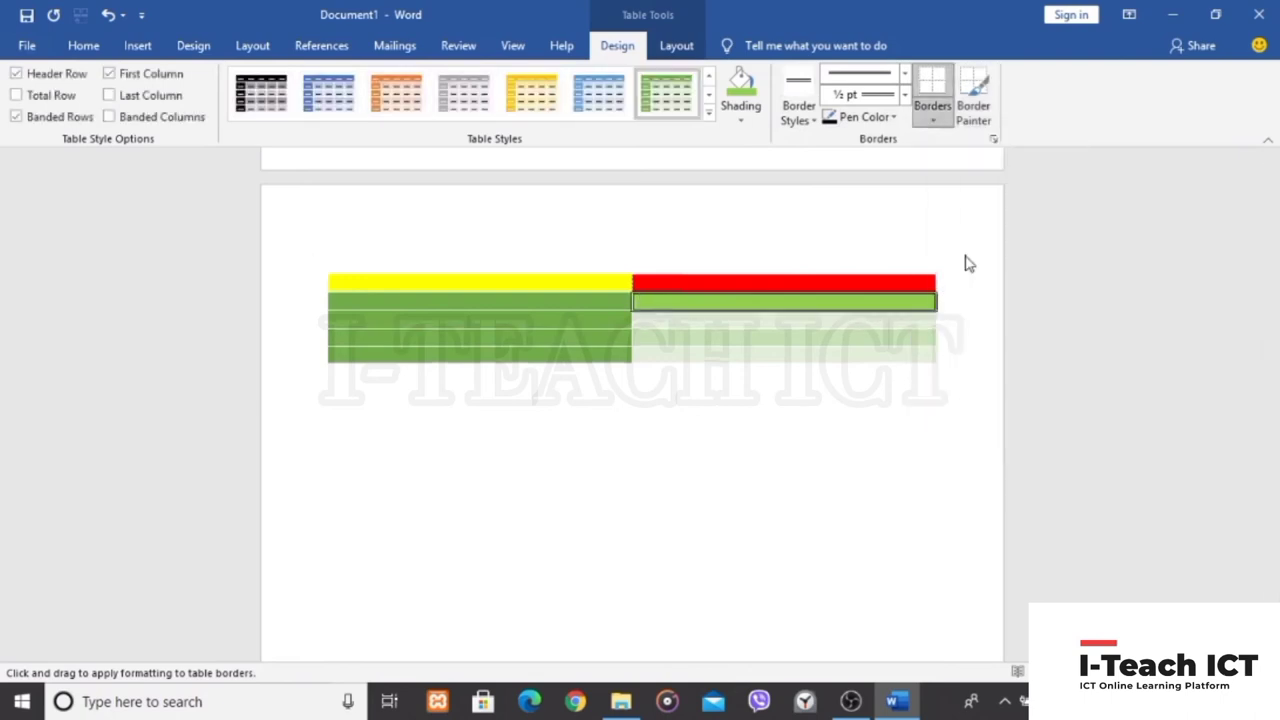
left_click(777, 261)
left_click(435, 266)
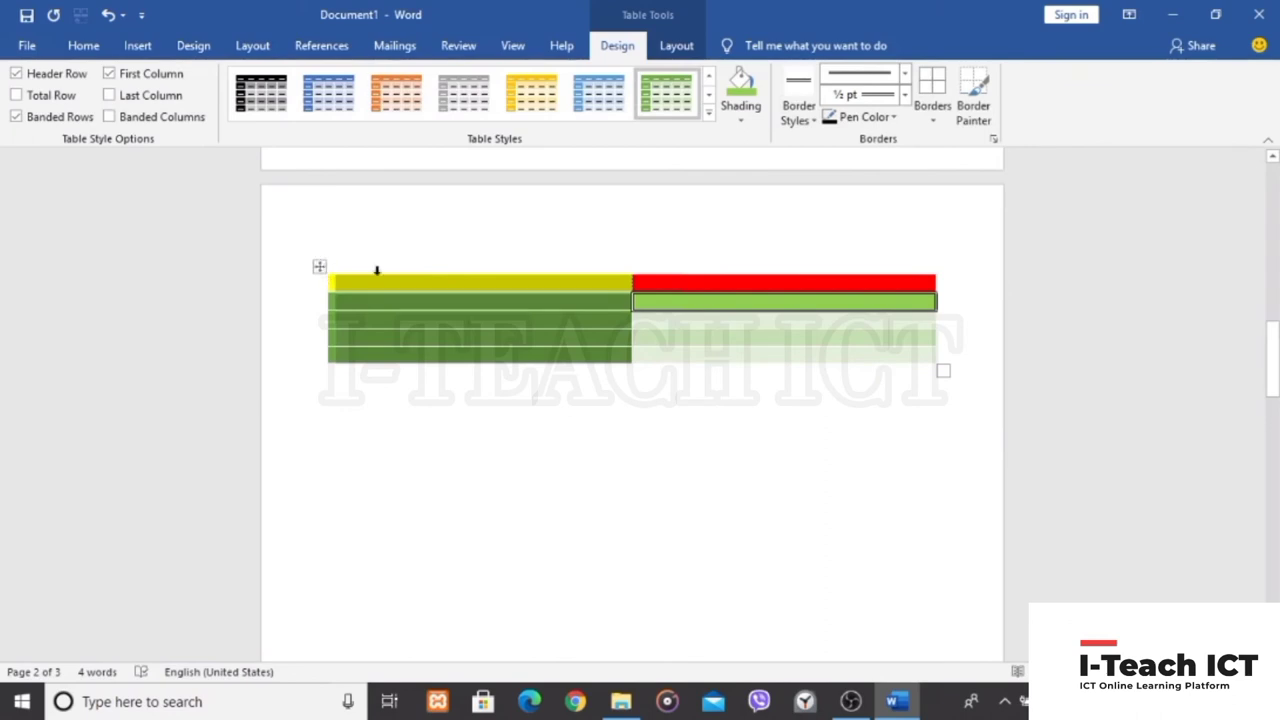
left_click(594, 411)
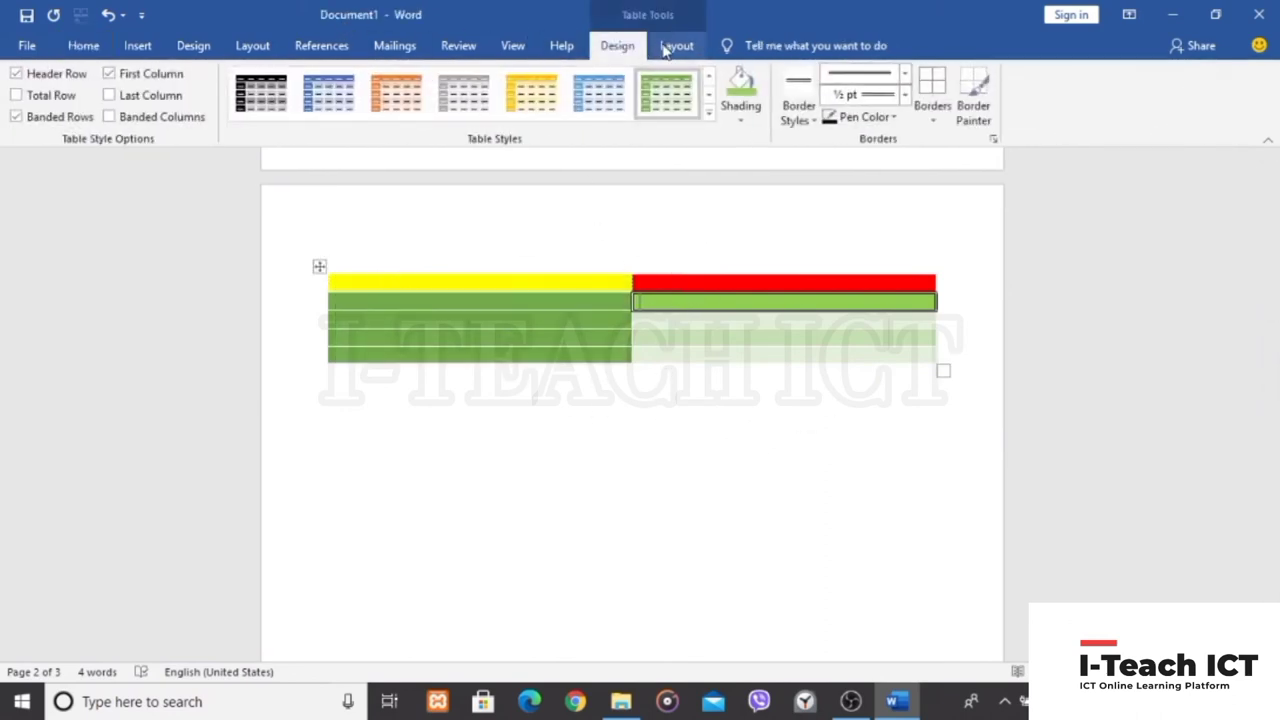
Pick a thin theme border style, select the whole table and apply All Borders
left_click(668, 46)
left_click(617, 46)
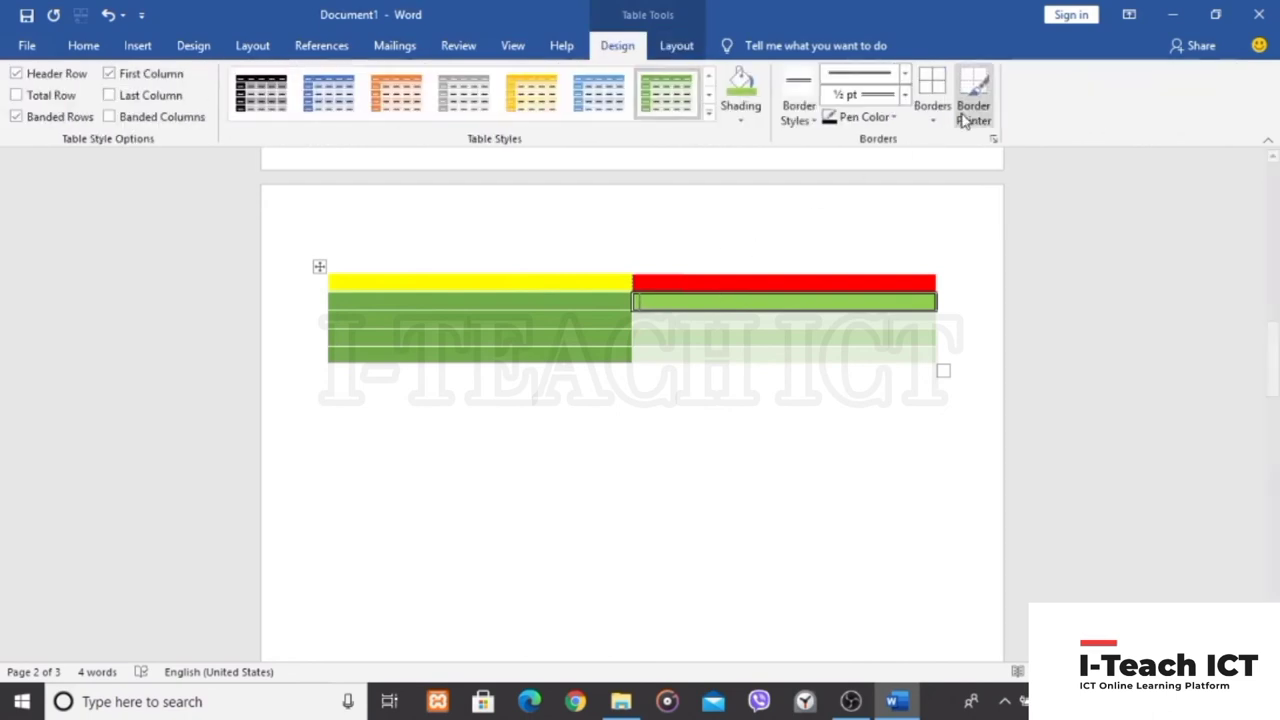
left_click(798, 112)
left_click(785, 163)
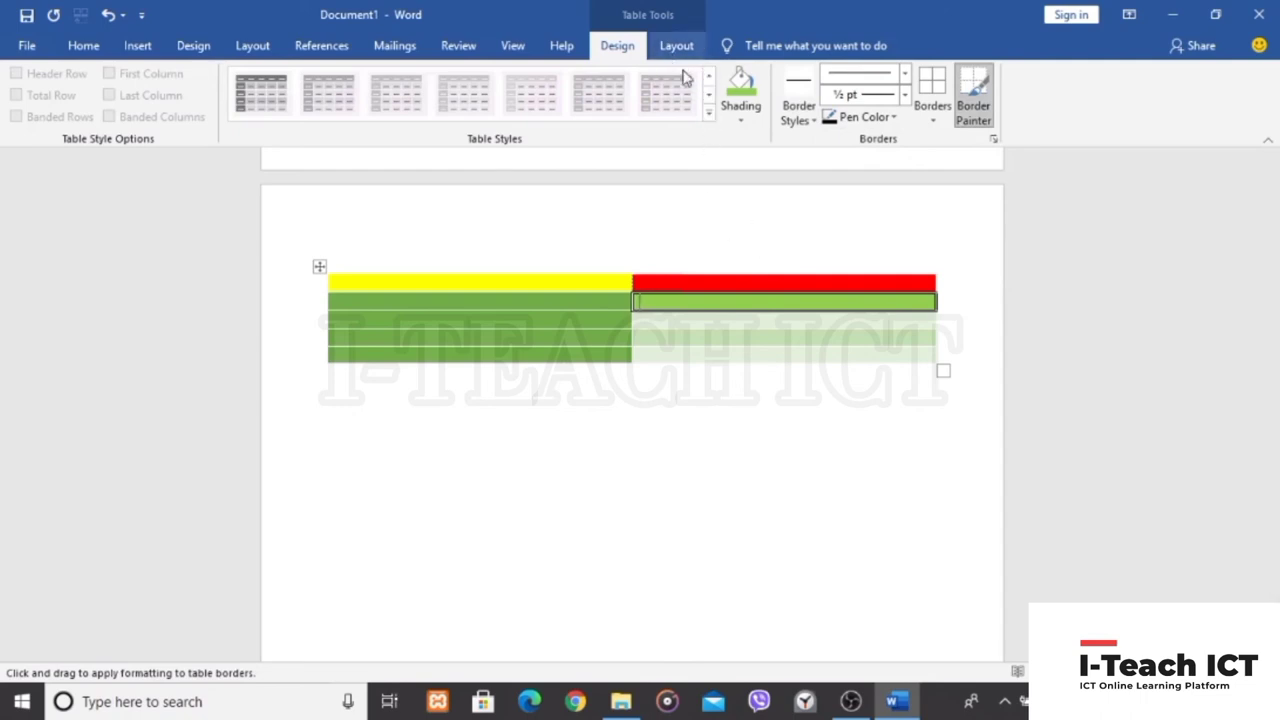
key("Escape")
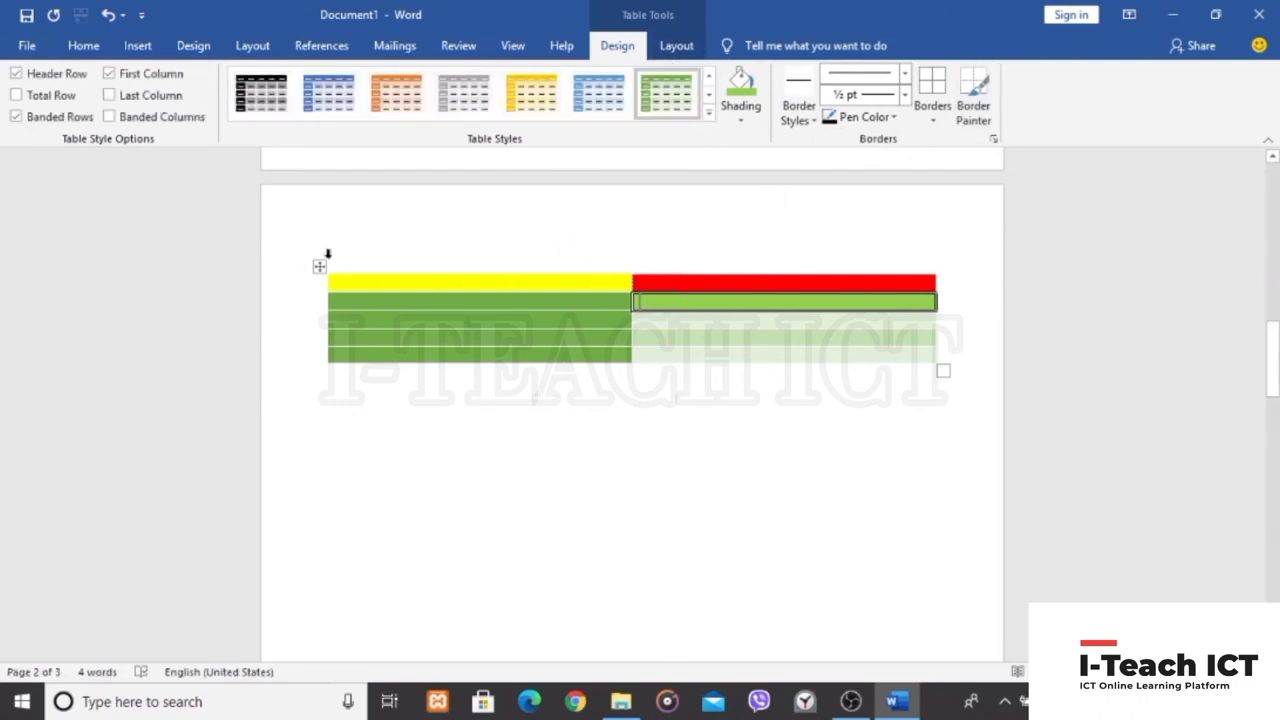
left_click(320, 270)
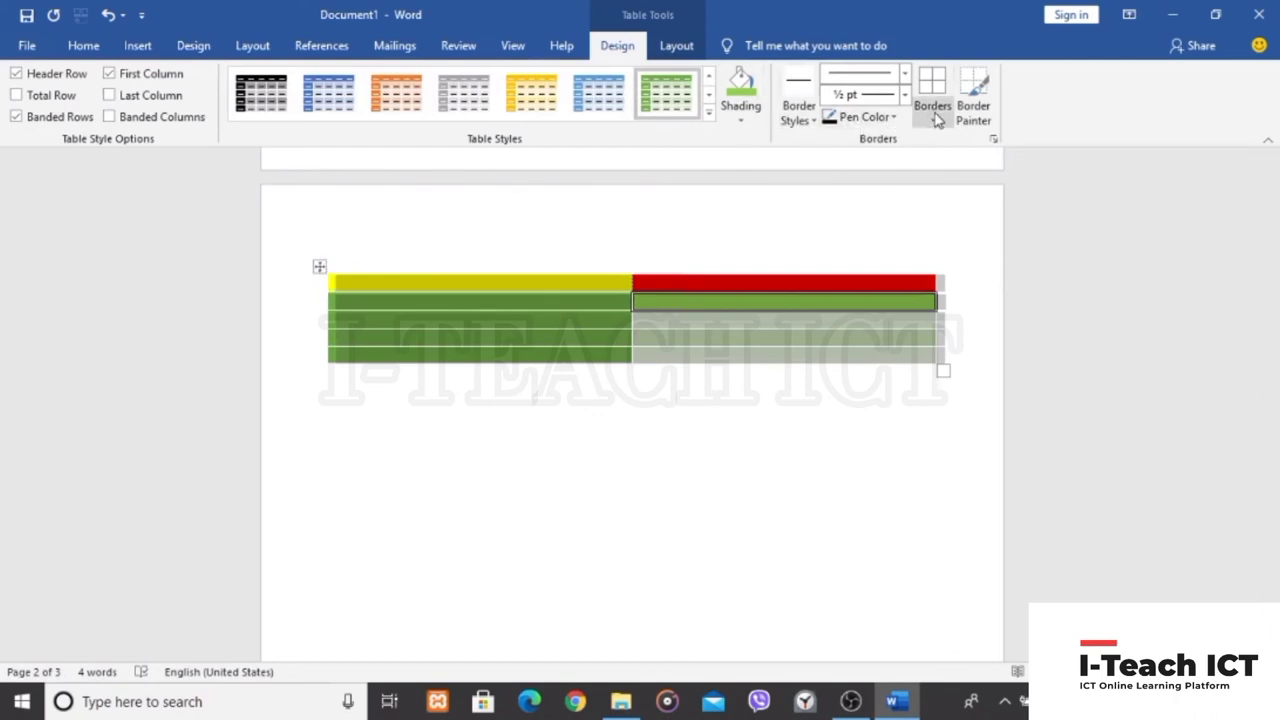
left_click(937, 119)
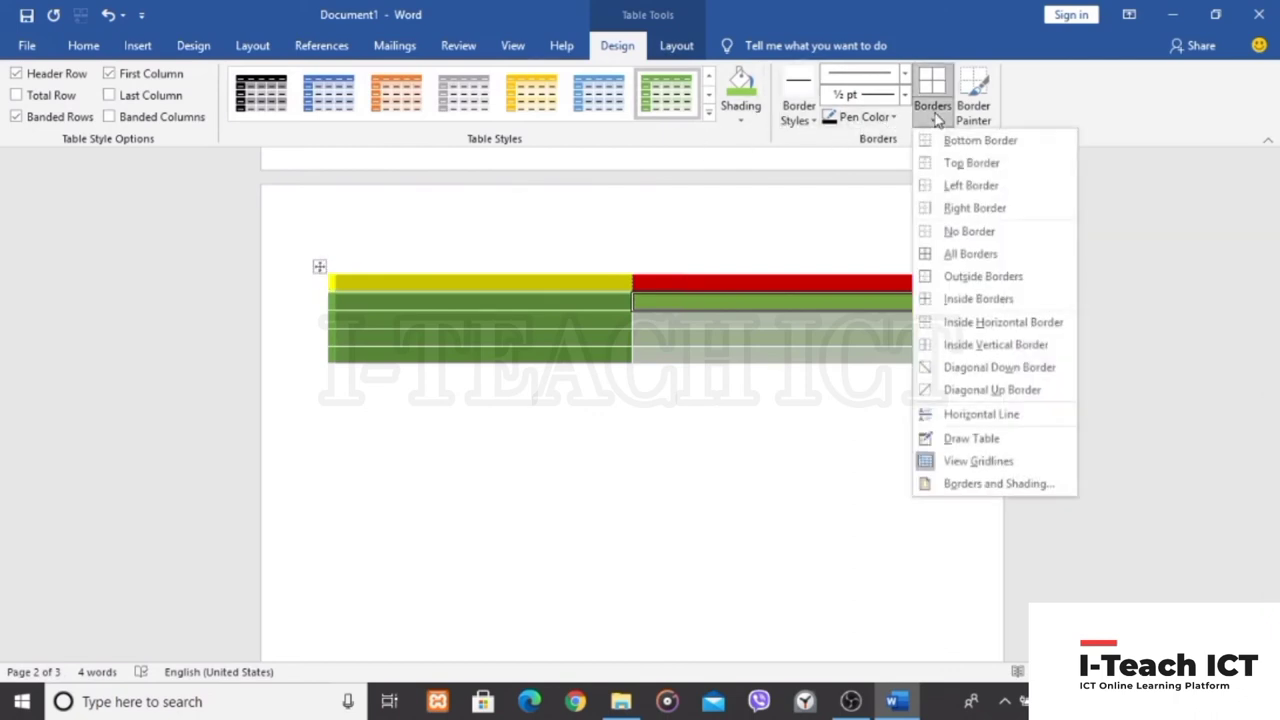
left_click(985, 258)
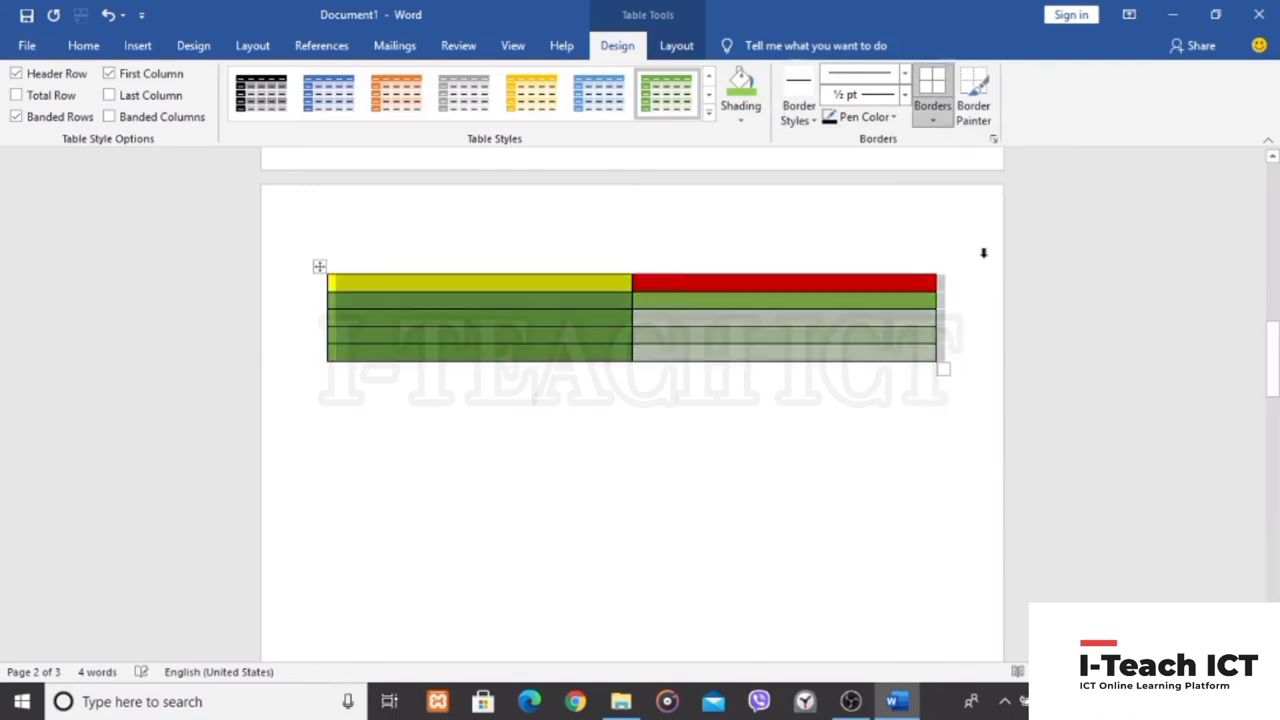
Set the border pen to a thick solid line at 6 pt, then open Borders and Shading
left_click(905, 78)
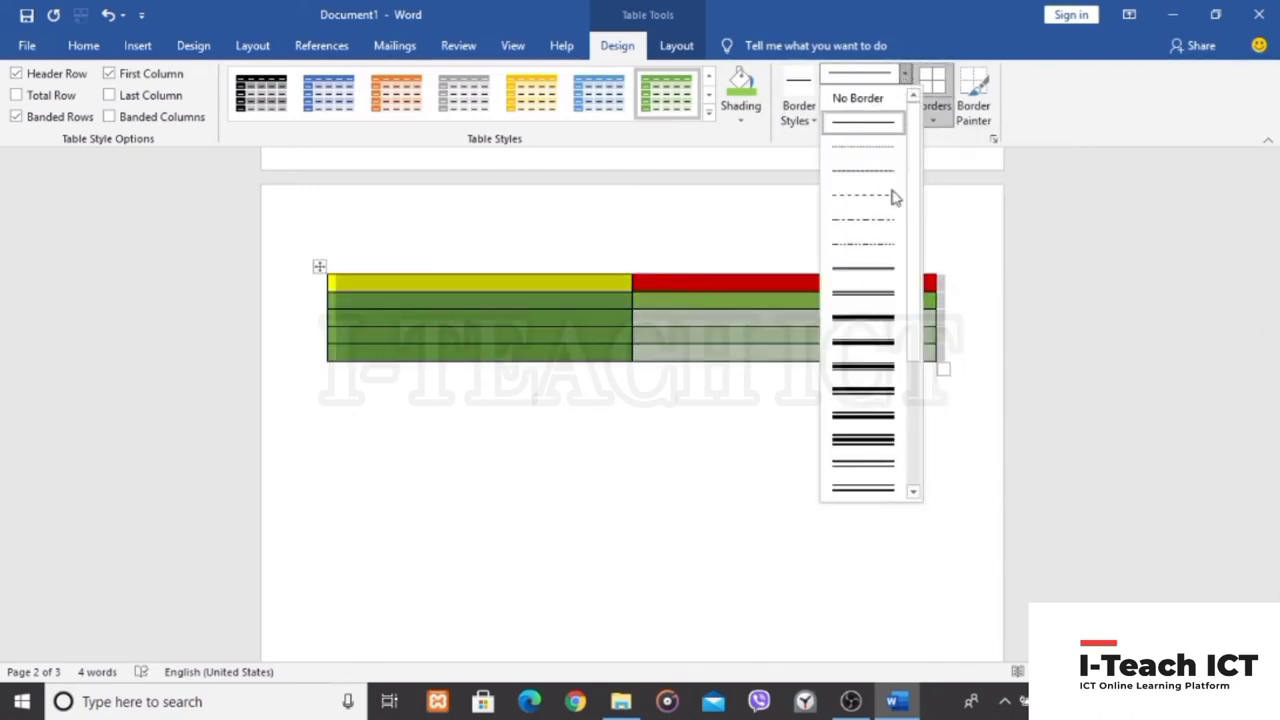
left_click(878, 319)
left_click(905, 94)
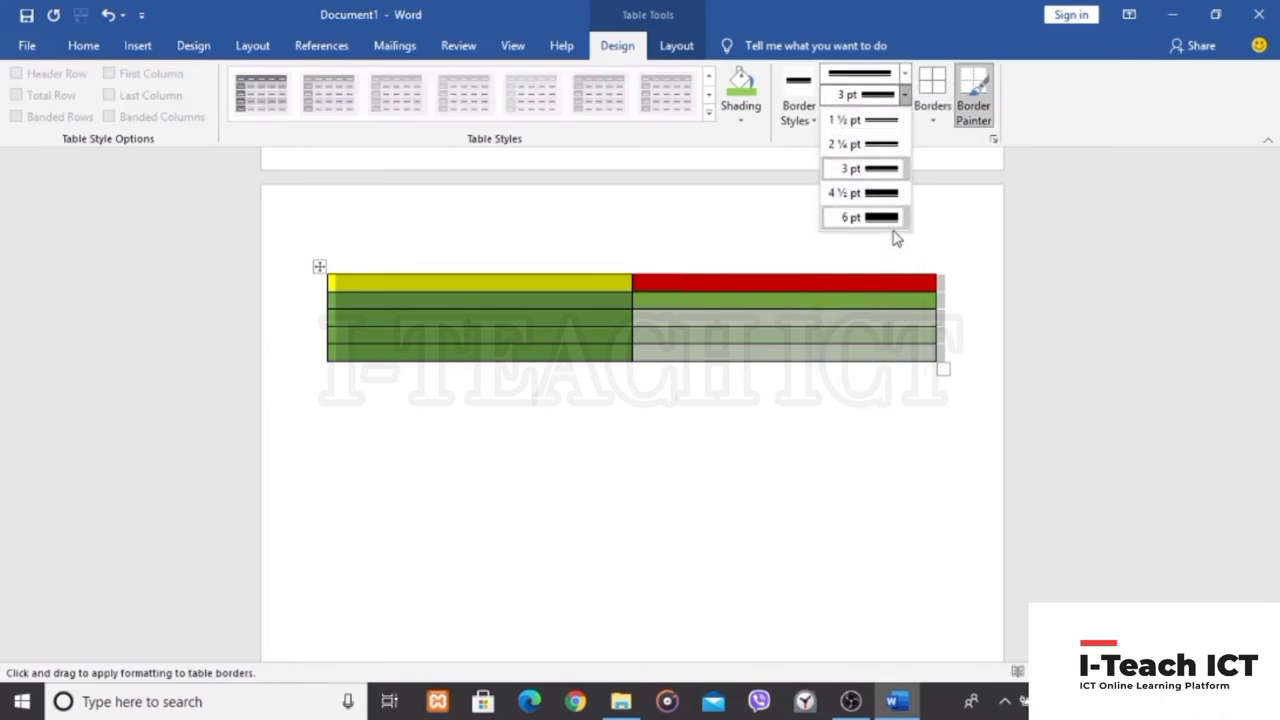
left_click(890, 212)
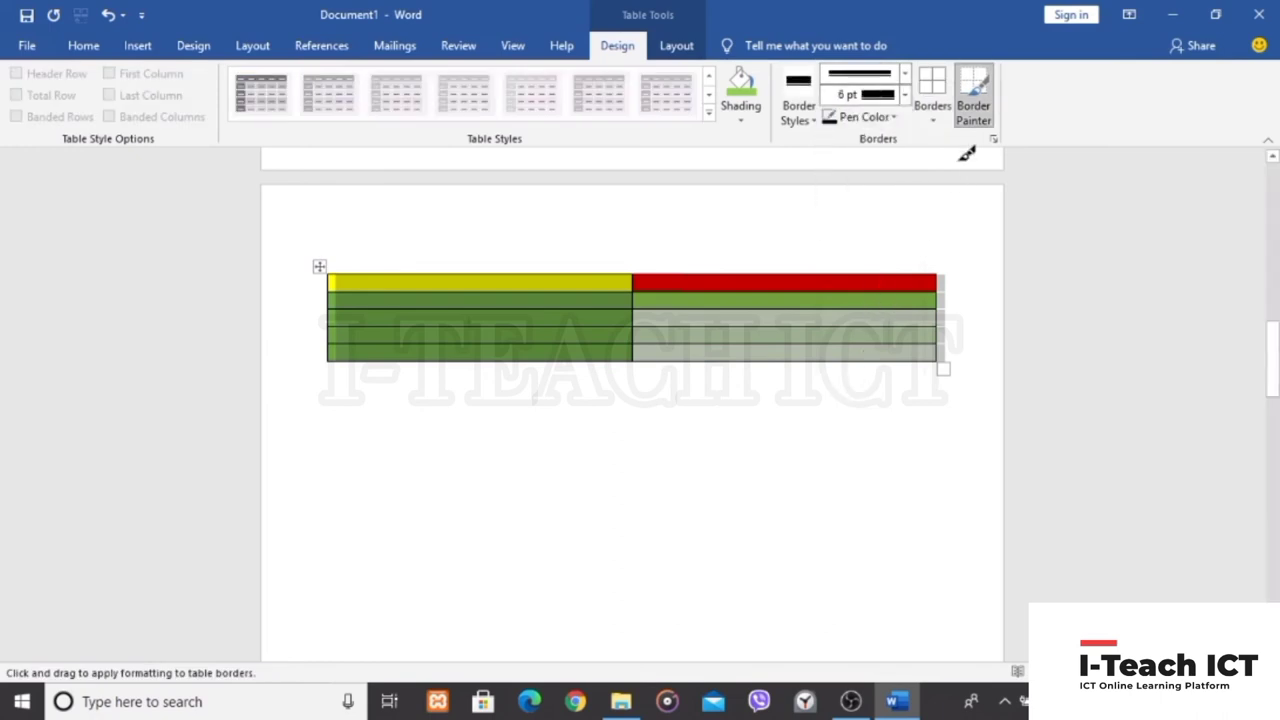
left_click(975, 110)
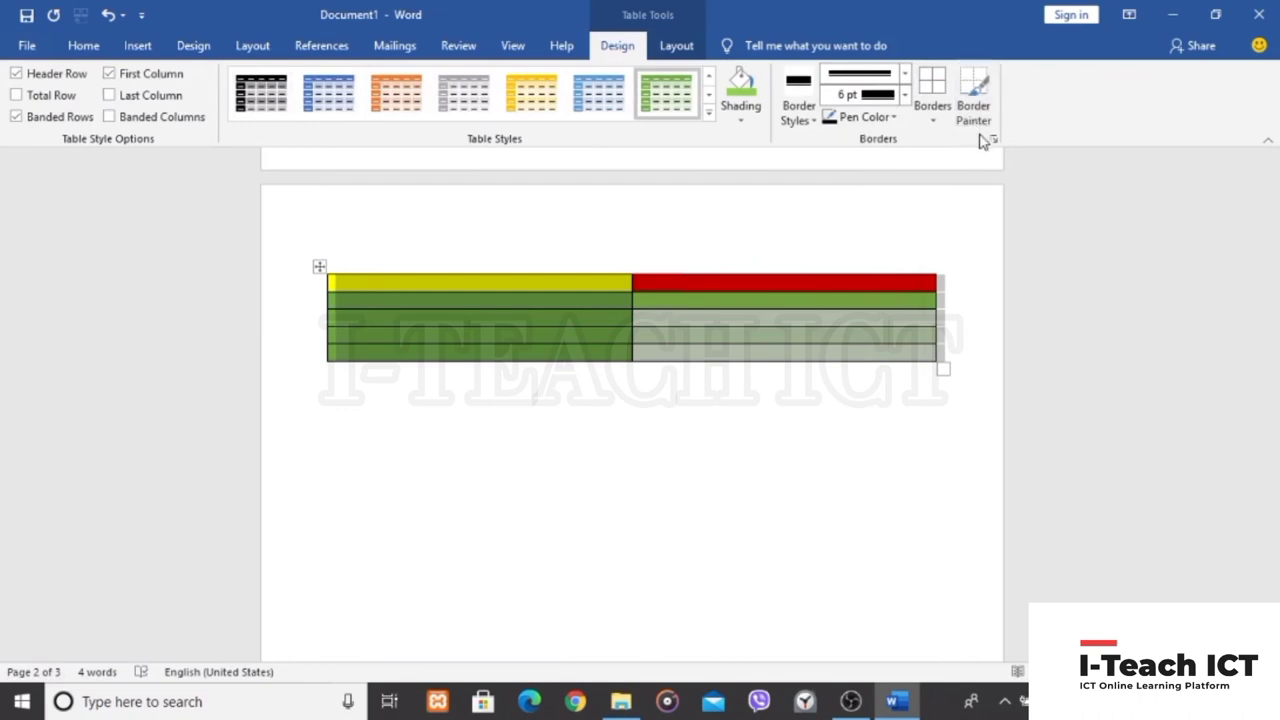
left_click(994, 141)
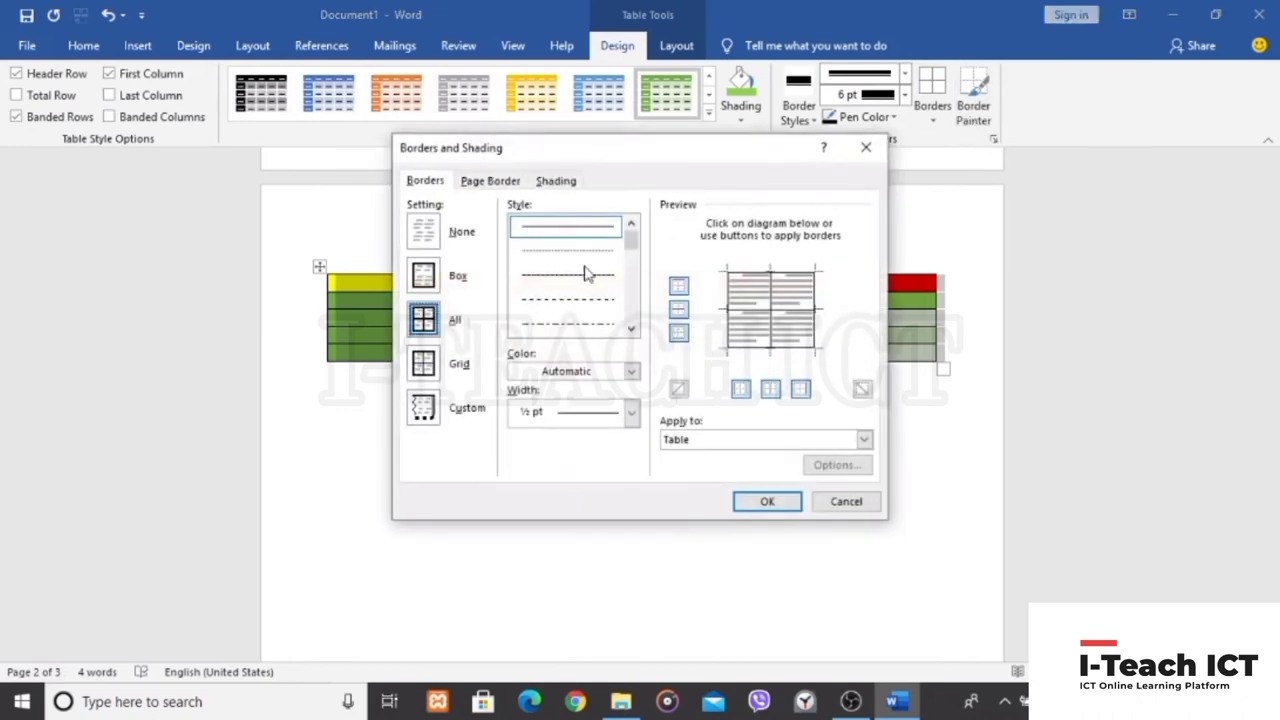
Keep the All border setting with automatic colour, ½ pt width, applied to the Table
left_click(424, 366)
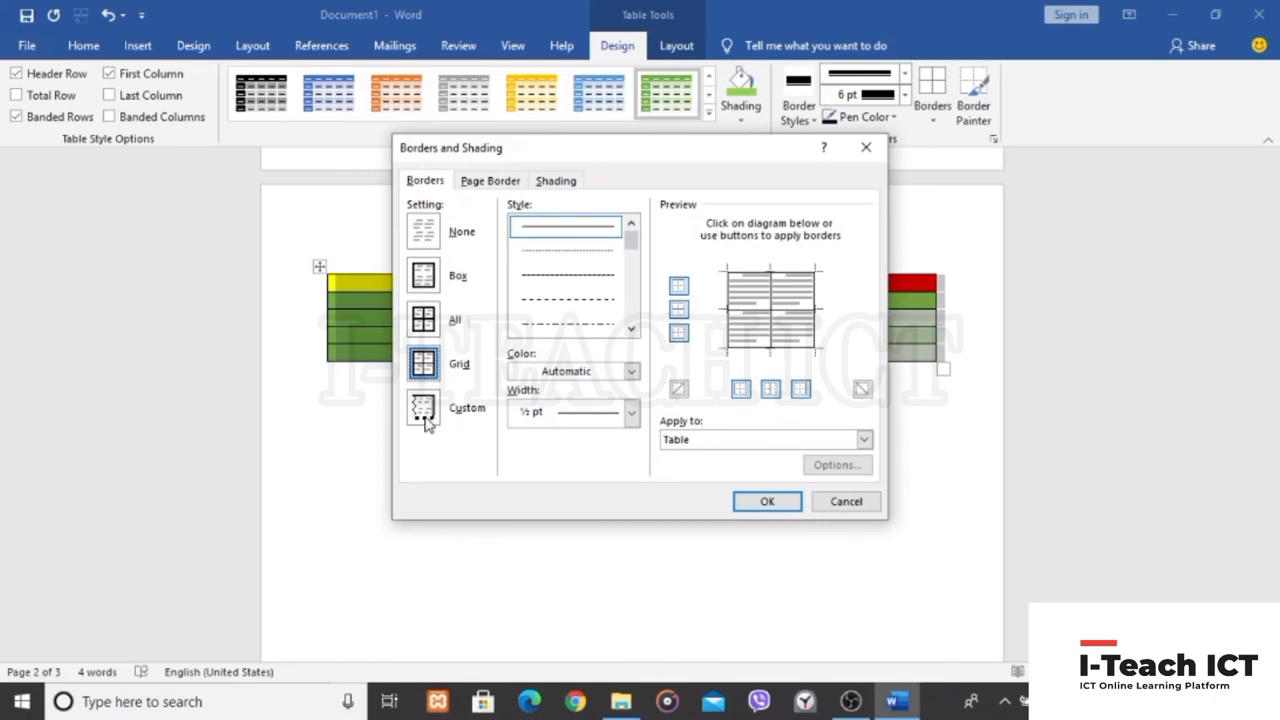
left_click(423, 240)
left_click(424, 277)
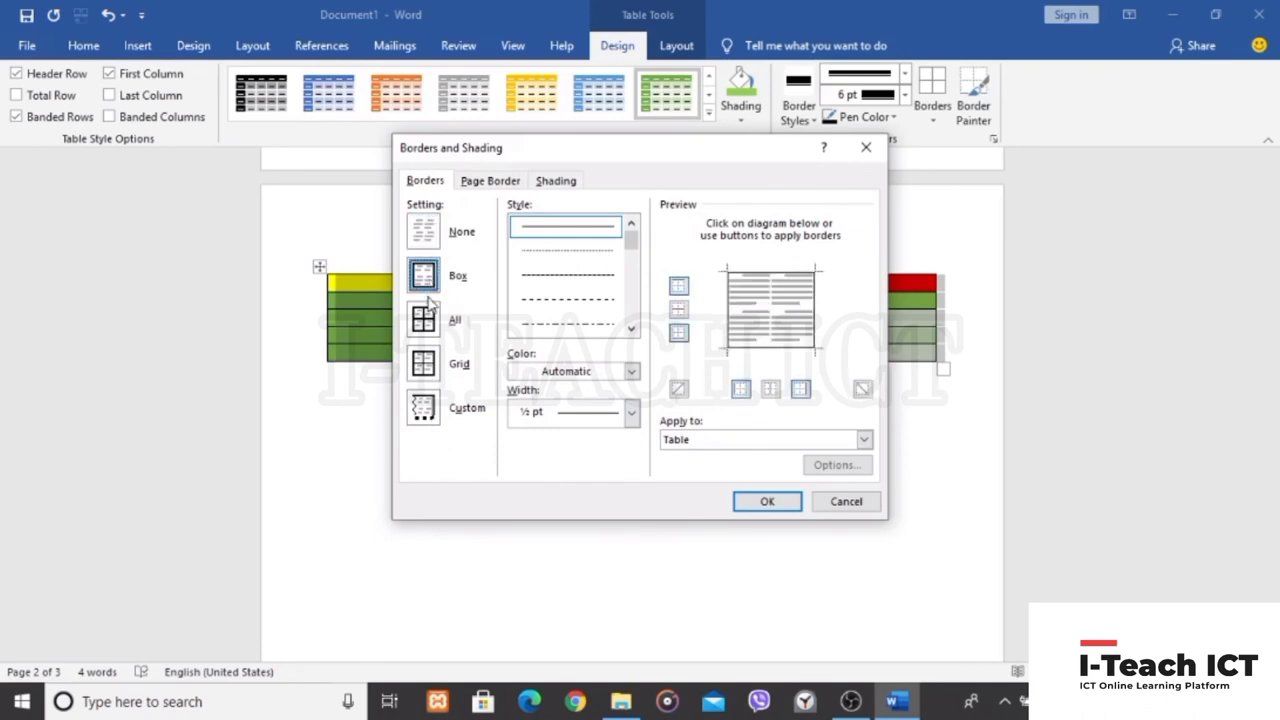
left_click(430, 318)
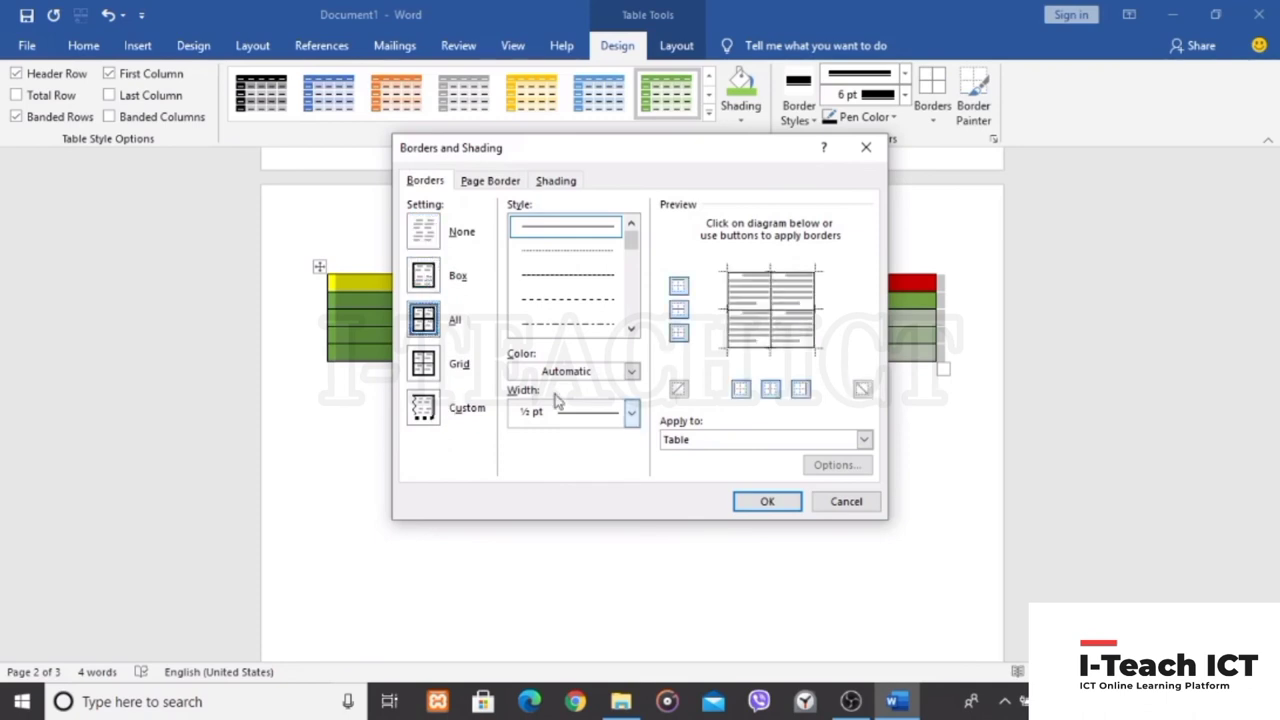
left_click(632, 372)
left_click(632, 373)
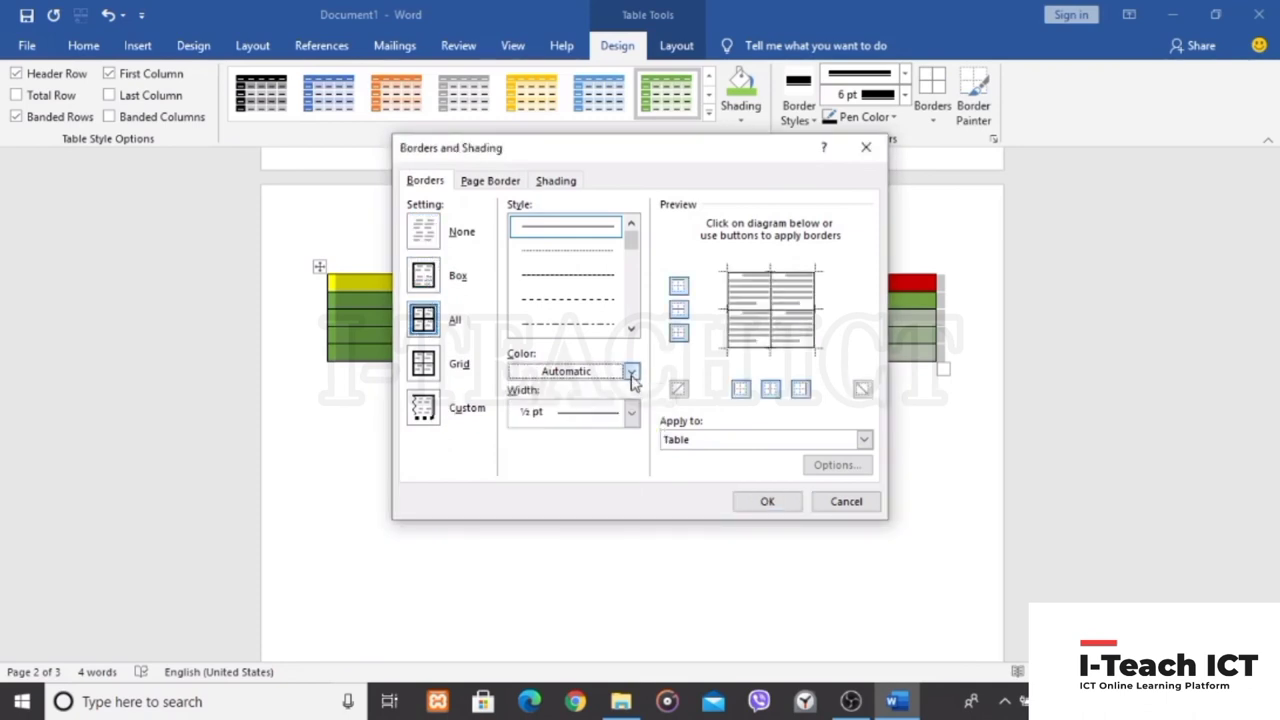
left_click(632, 372)
left_click(632, 372)
left_click(631, 412)
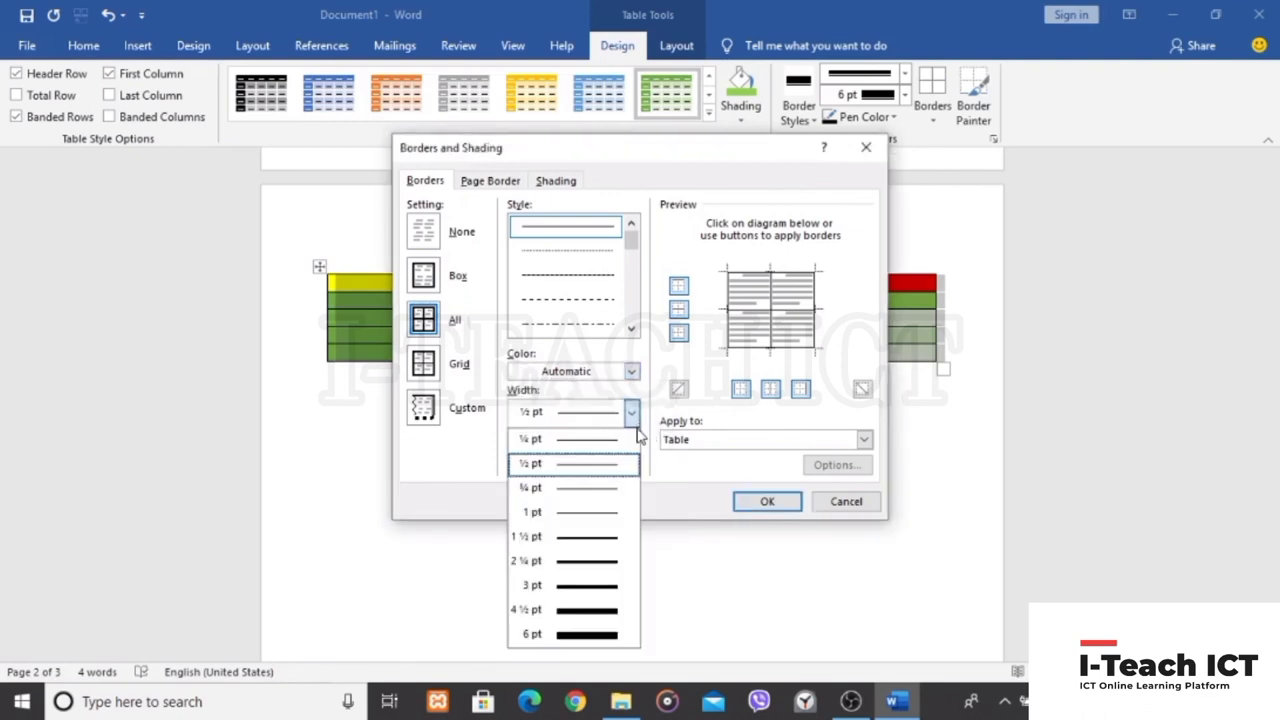
left_click(631, 412)
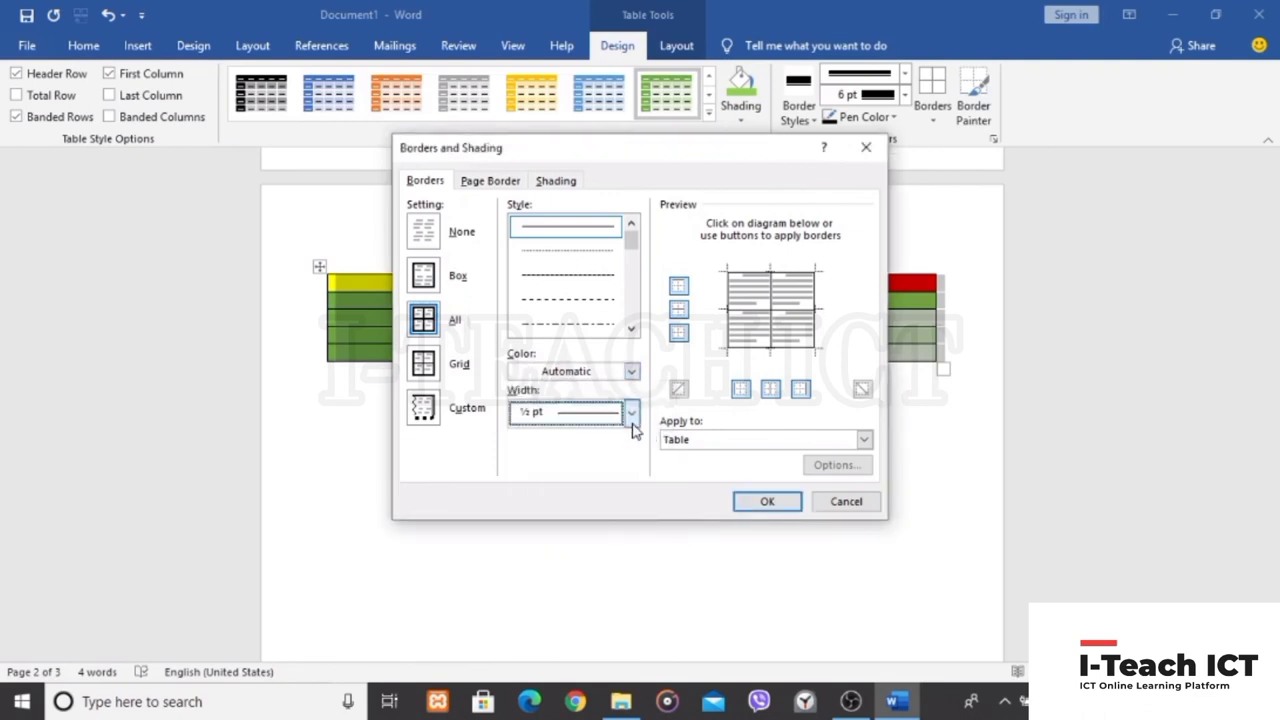
left_click(864, 440)
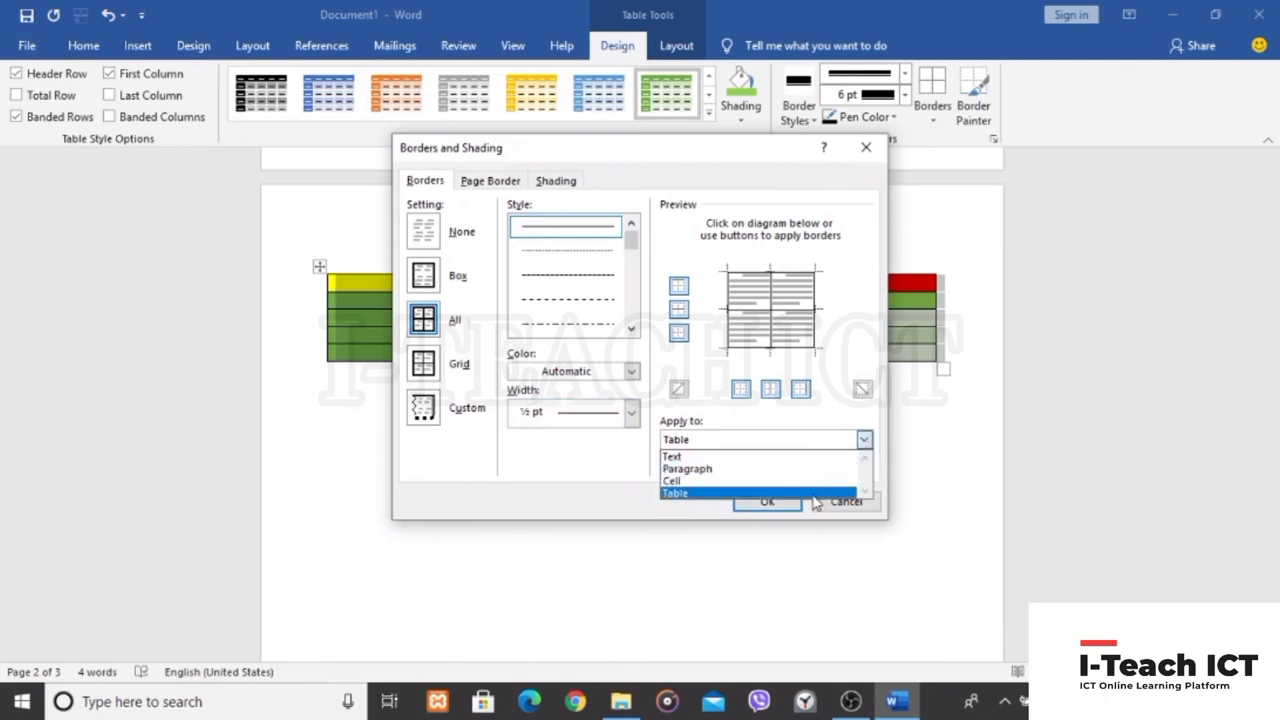
left_click(864, 440)
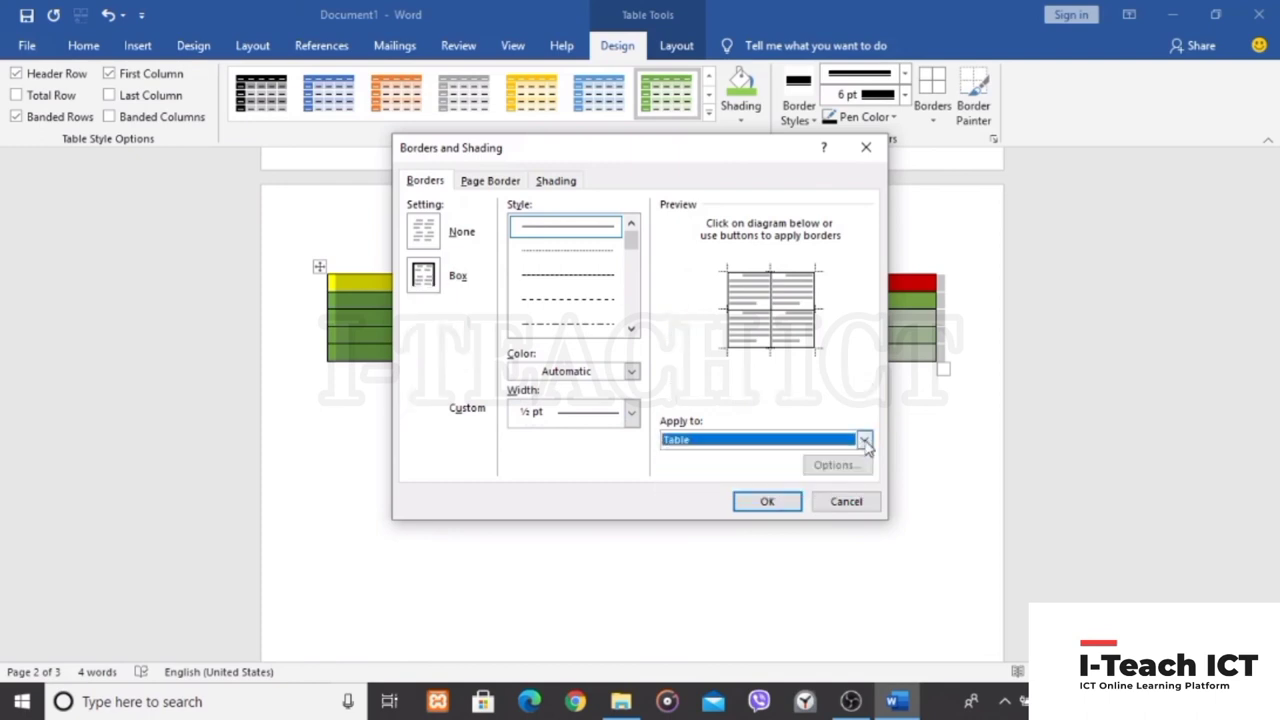
Choose the Shadow setting for the page border, after trying 3-D and Custom
left_click(490, 182)
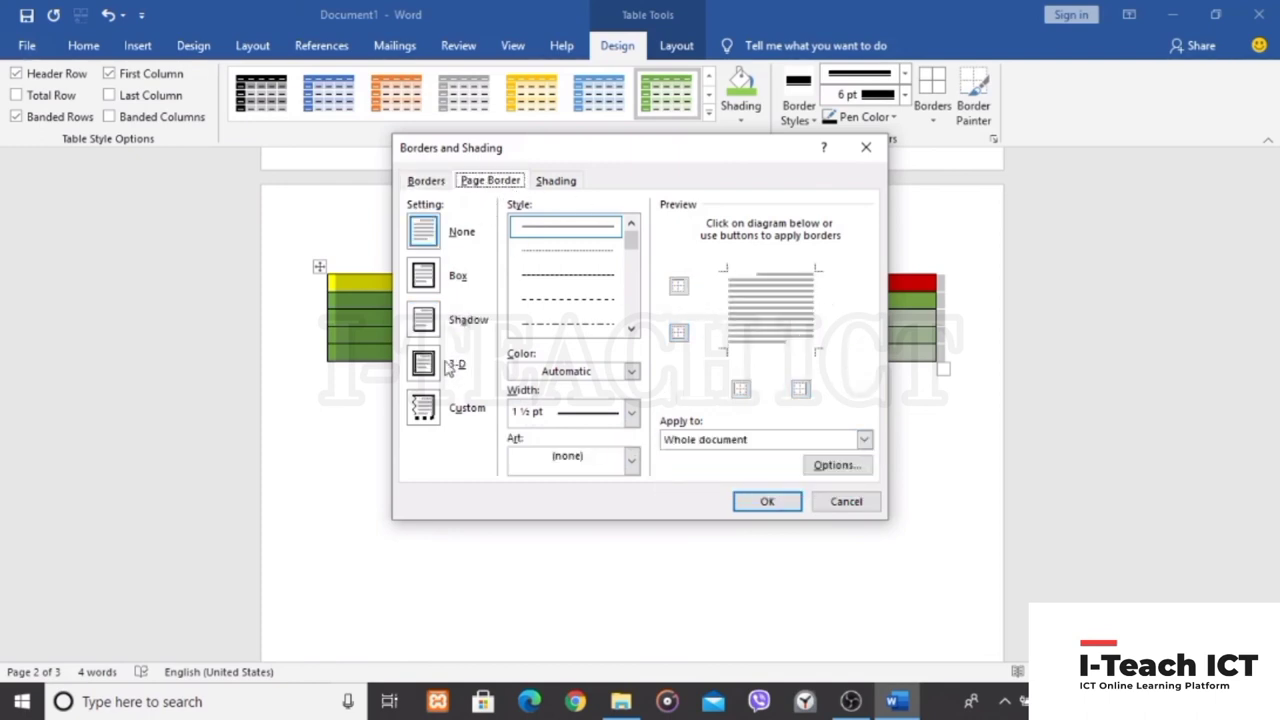
left_click(425, 318)
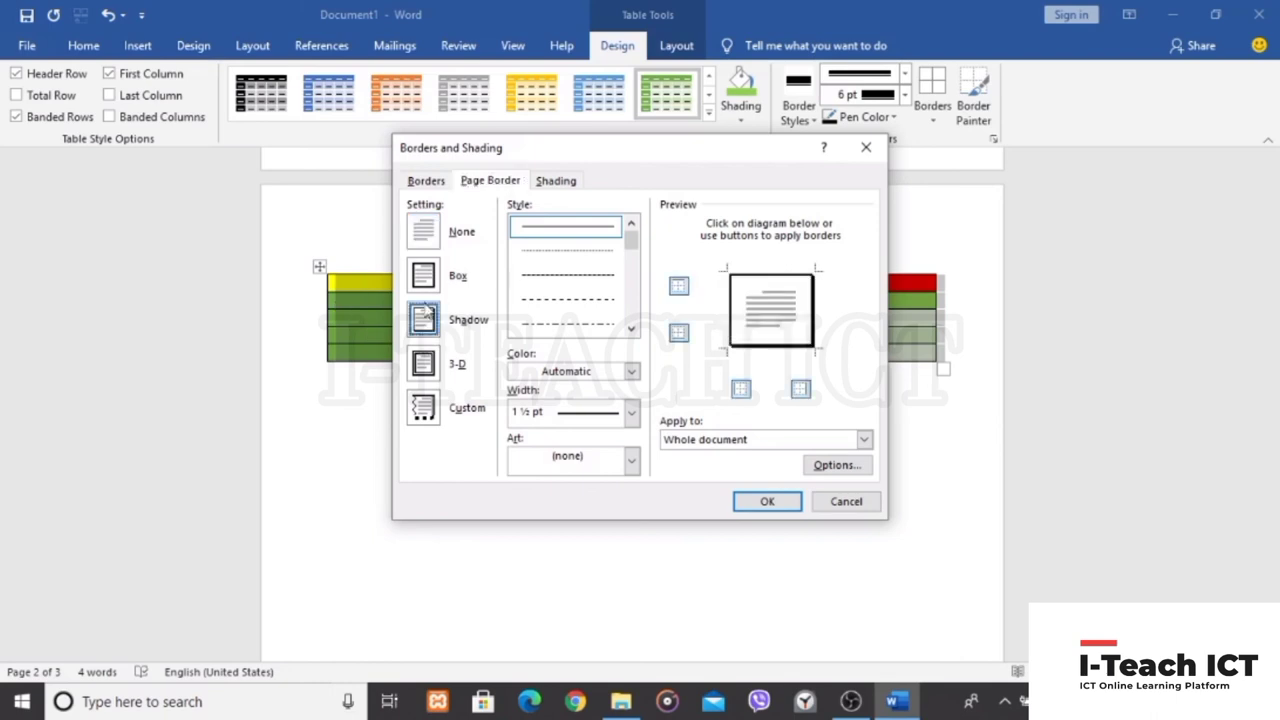
left_click(435, 278)
left_click(428, 318)
left_click(425, 364)
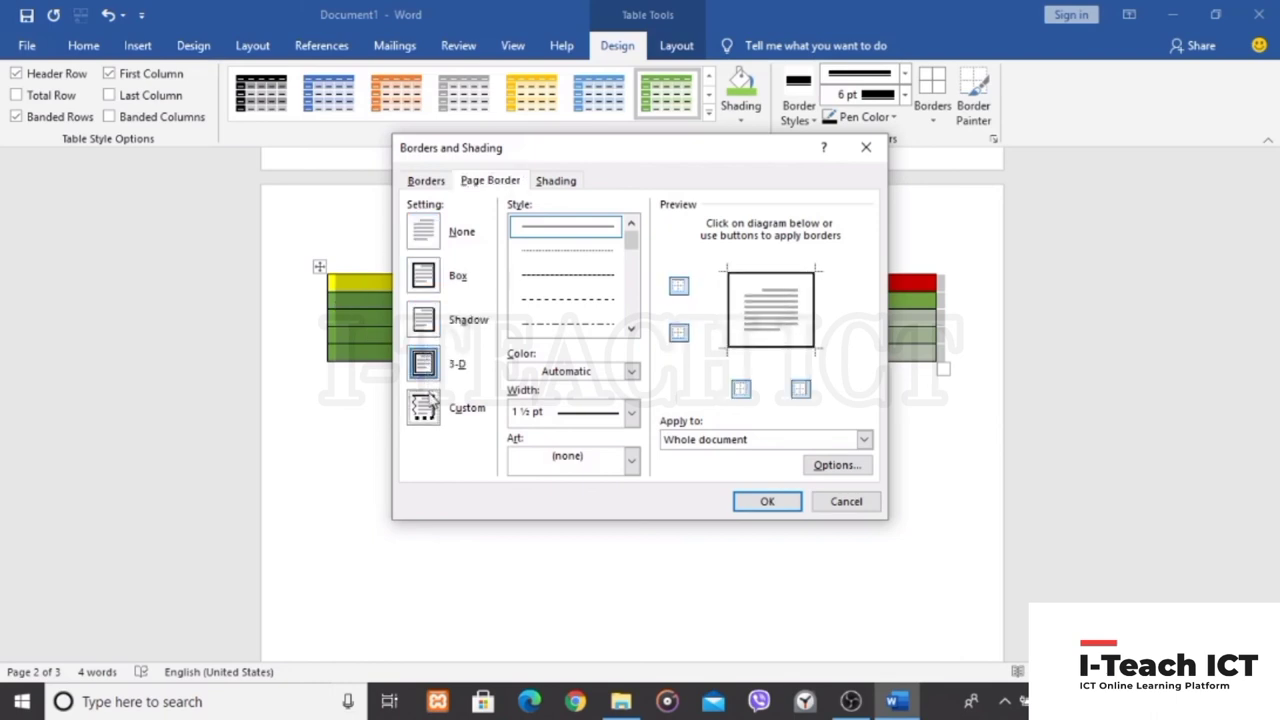
left_click(424, 405)
left_click(425, 364)
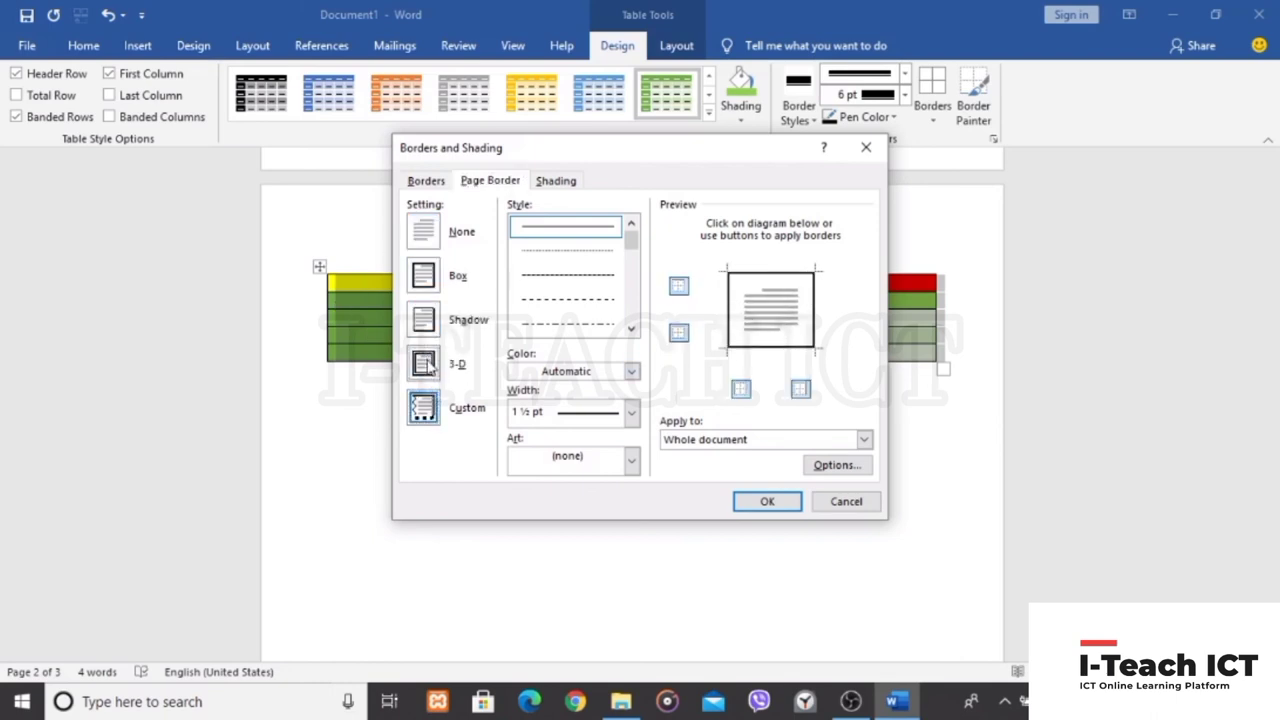
left_click(436, 322)
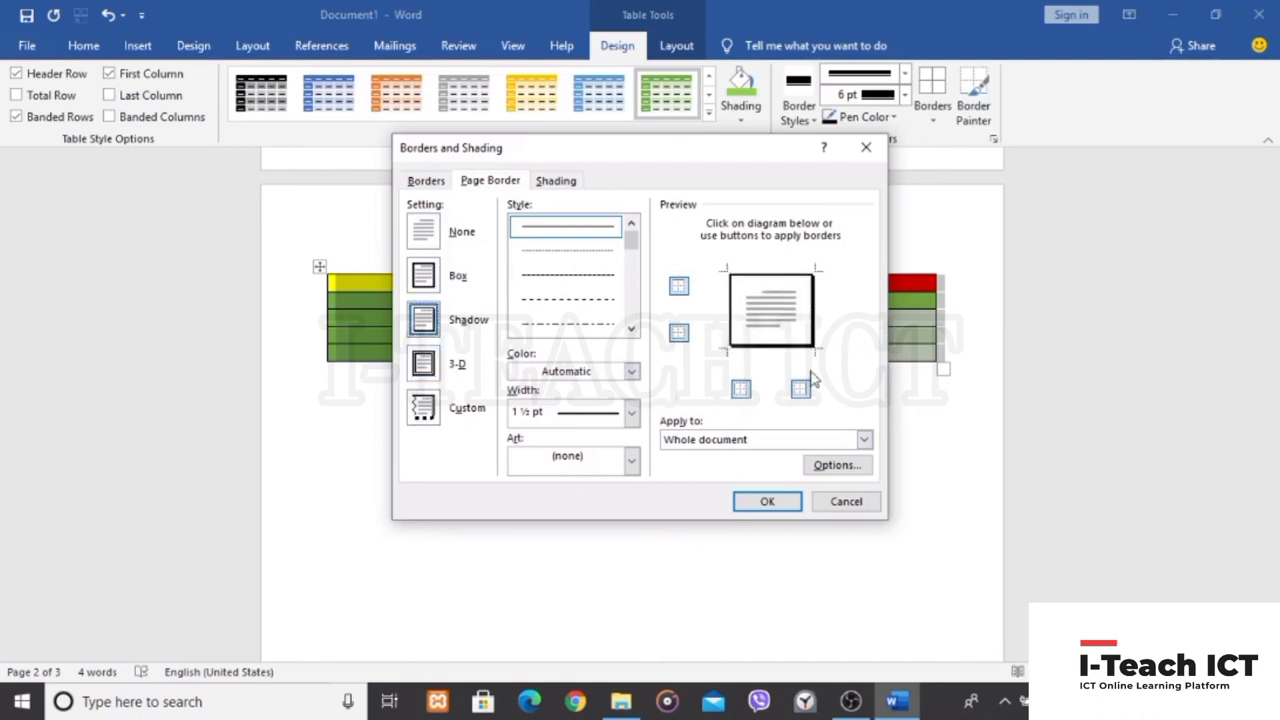
Apply the 1 ½ pt shadow page border to the whole document and confirm
left_click(860, 440)
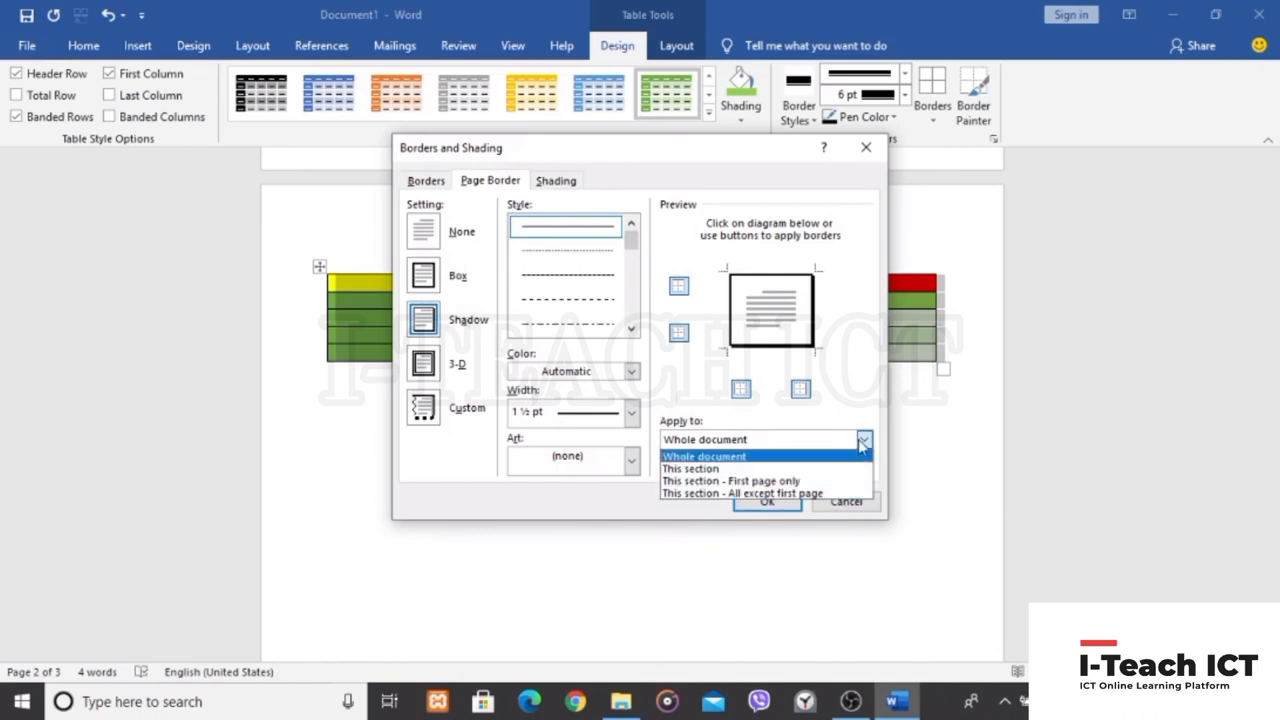
left_click(860, 442)
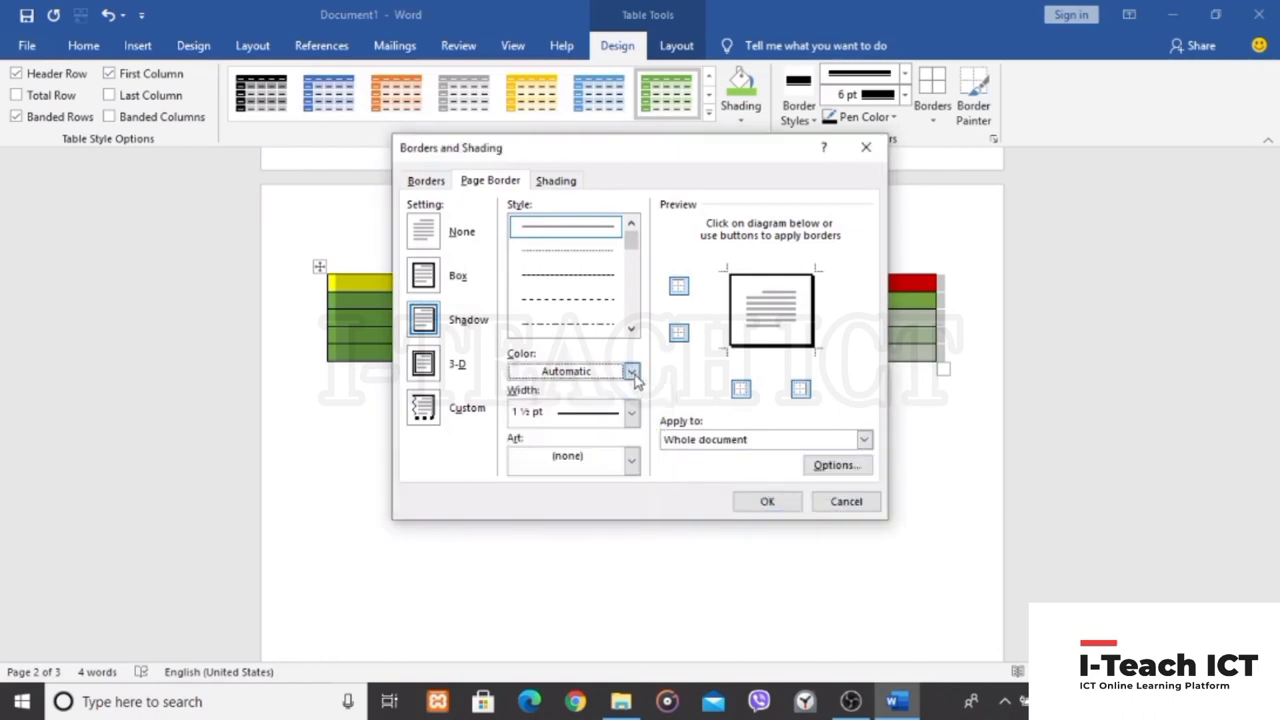
left_click(631, 412)
left_click(631, 412)
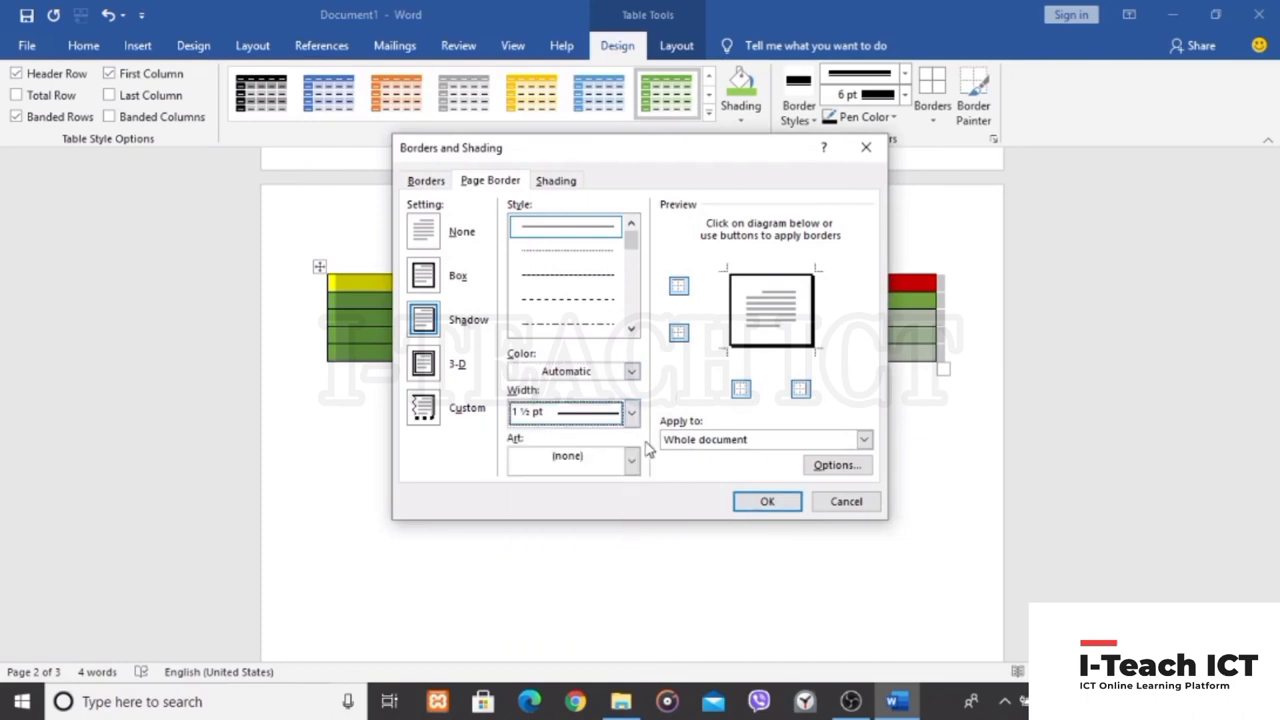
left_click(566, 184)
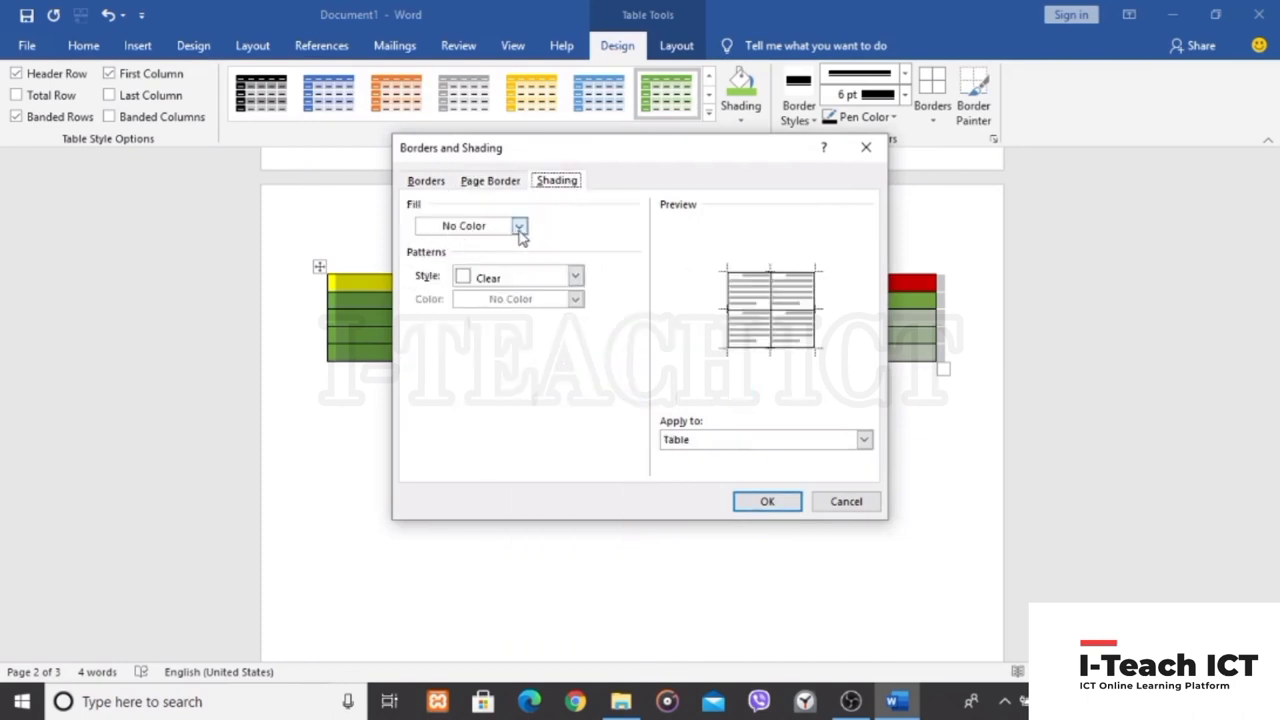
left_click(778, 506)
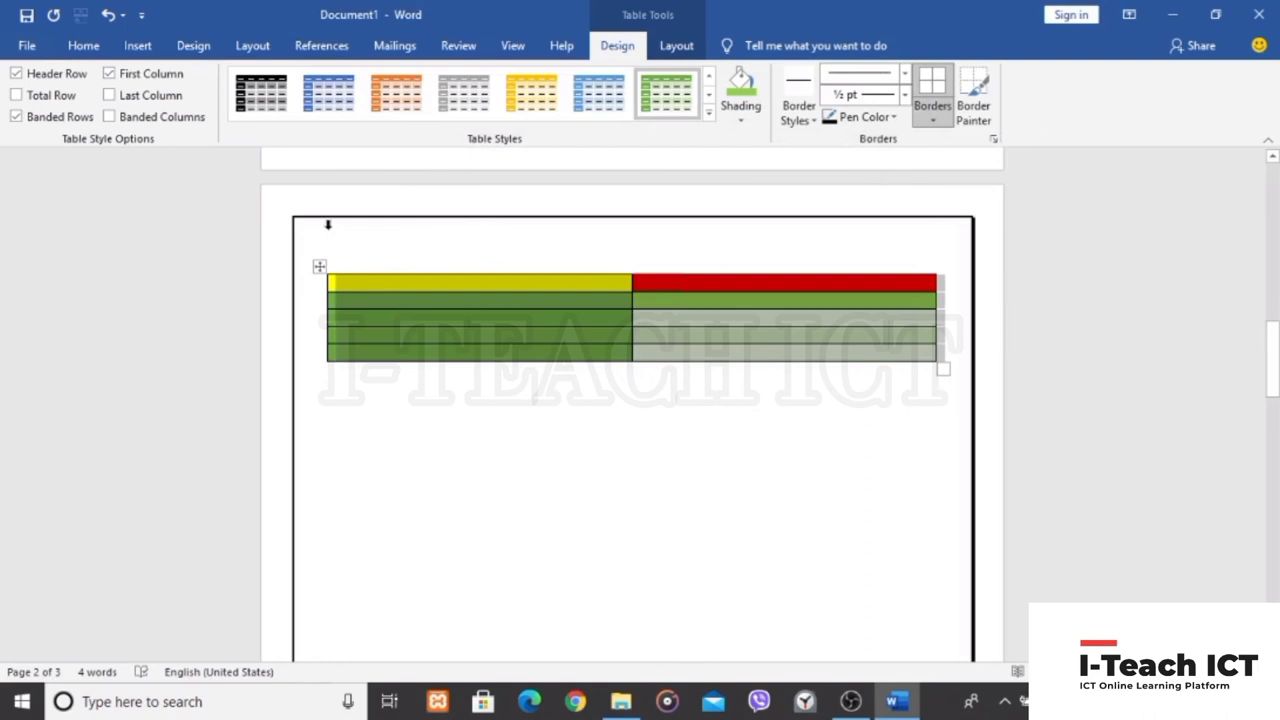
Delete the duplicate green, yellow and red table from page 2
scroll(975, 583, "down", 10)
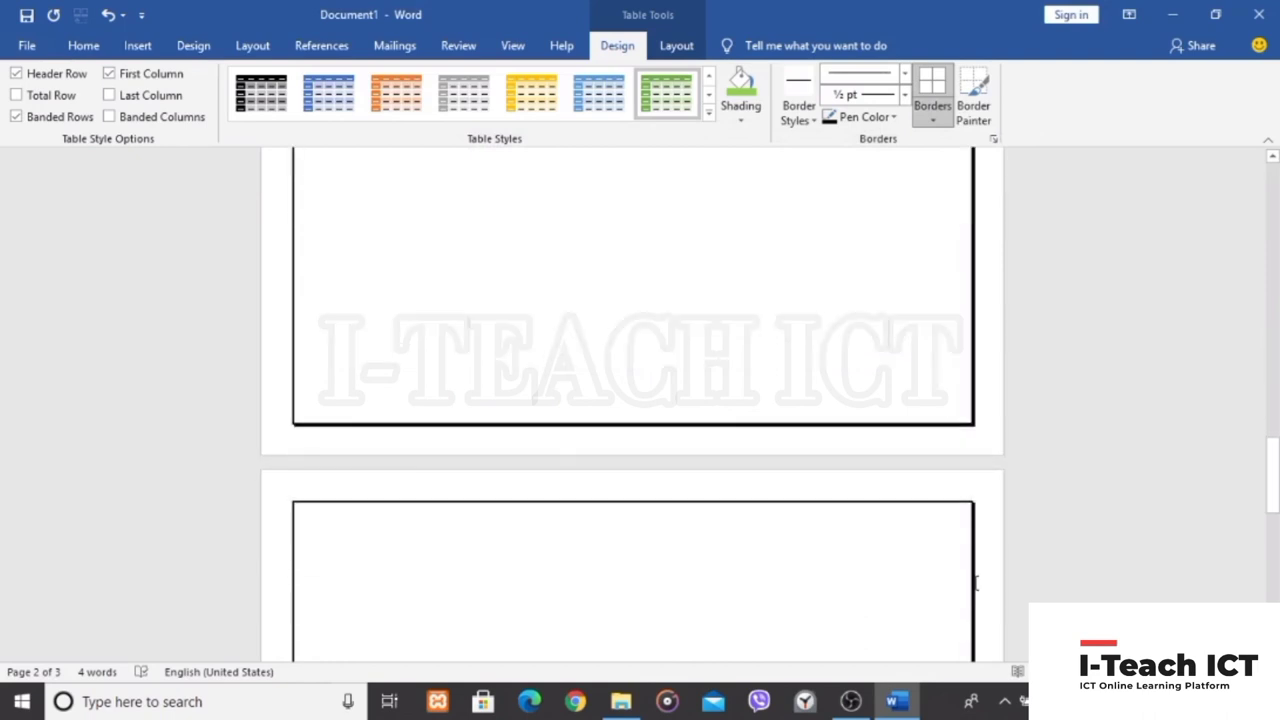
scroll(817, 490, "up", 5)
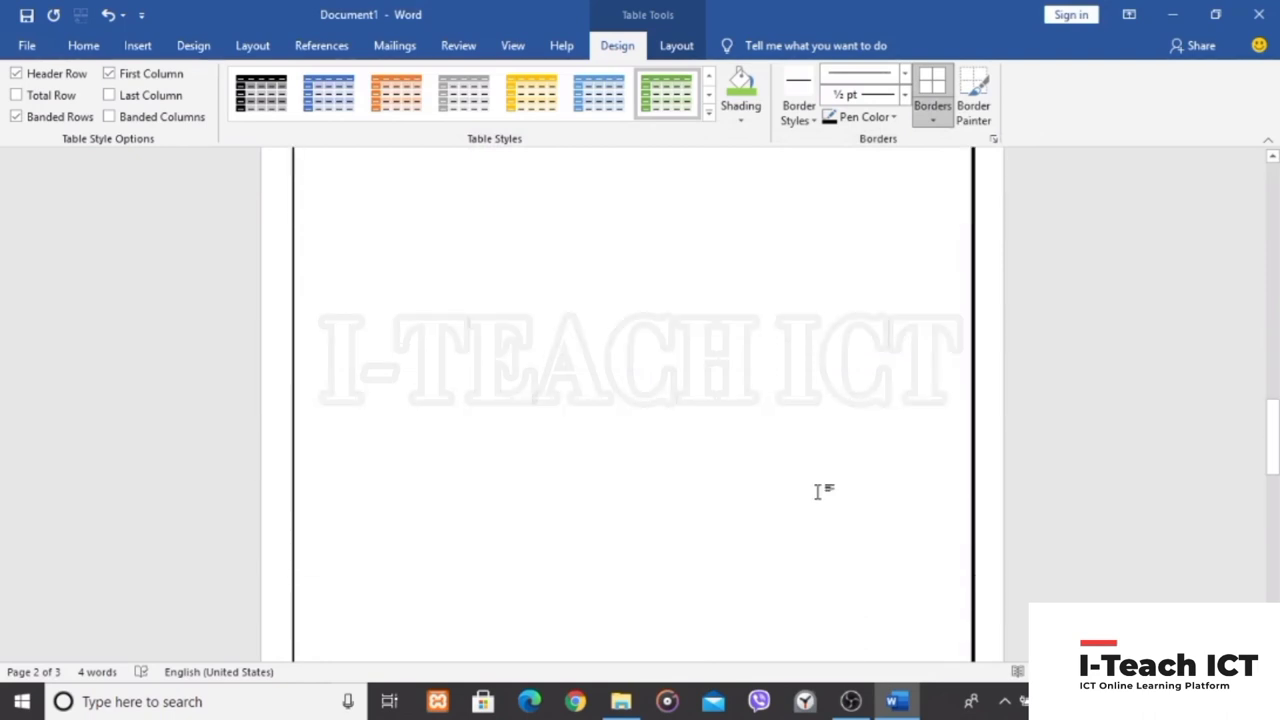
scroll(817, 490, "up", 5)
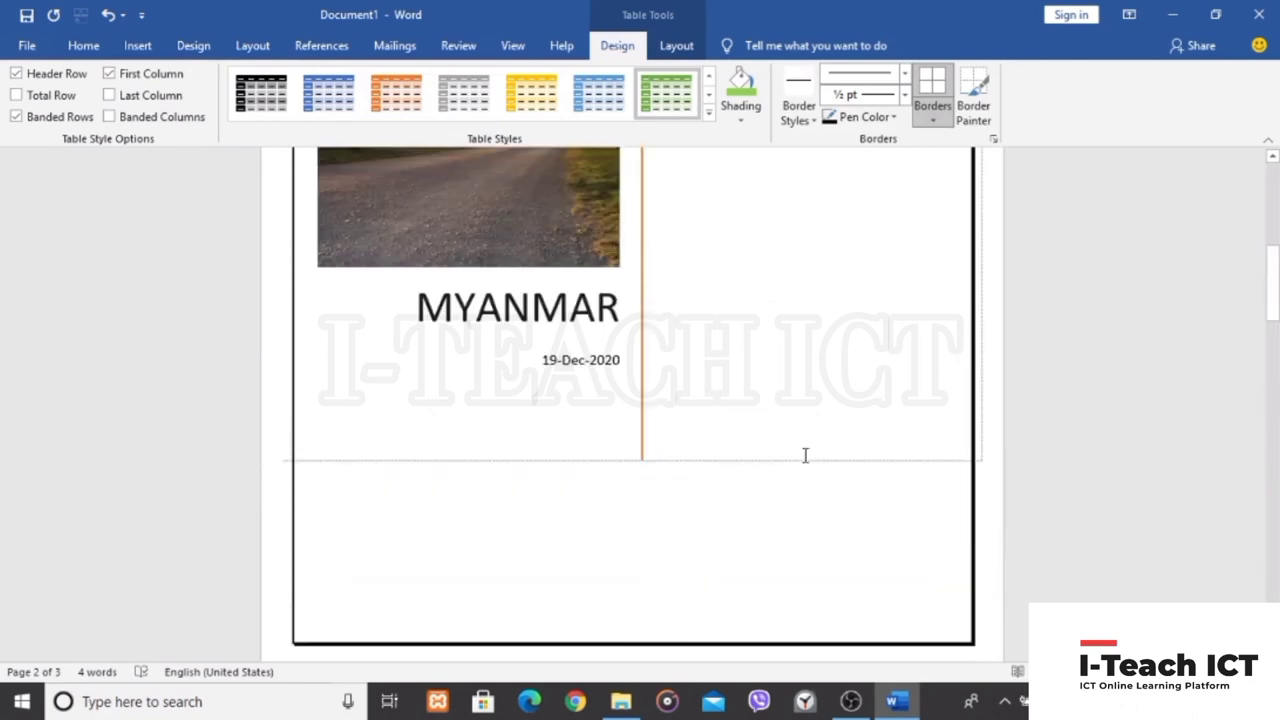
scroll(805, 455, "down", 5)
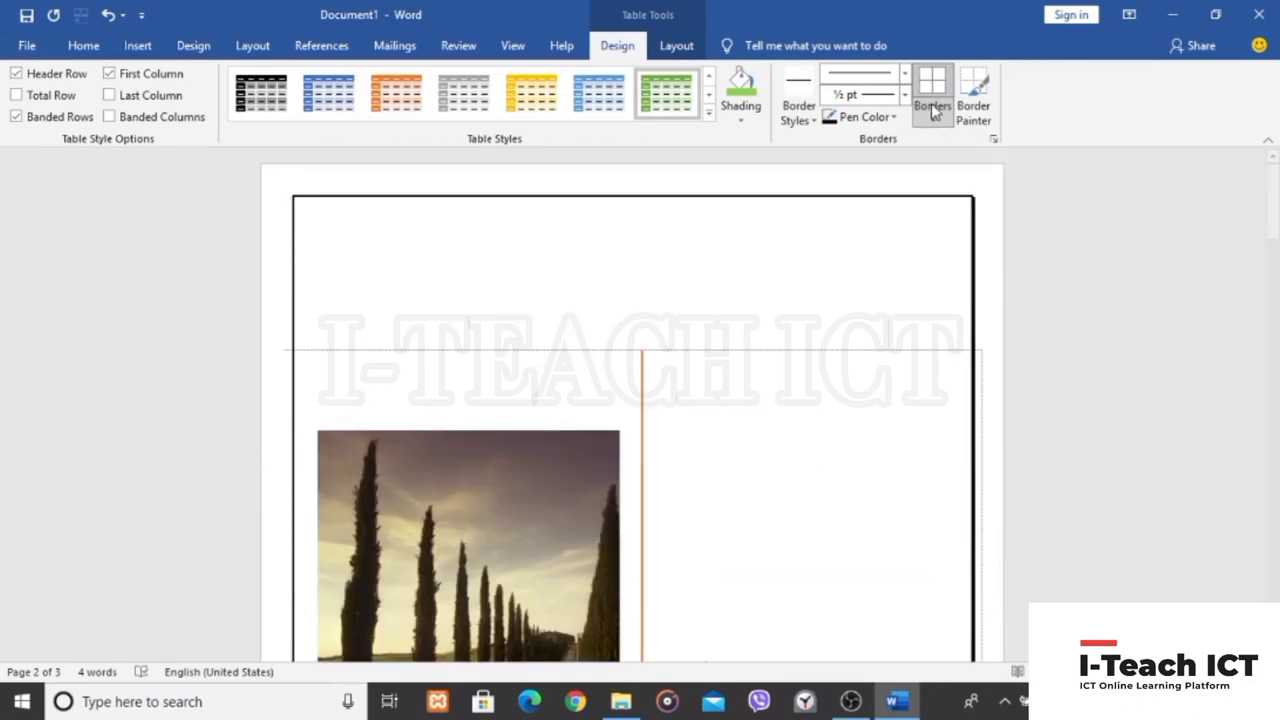
left_click(933, 112)
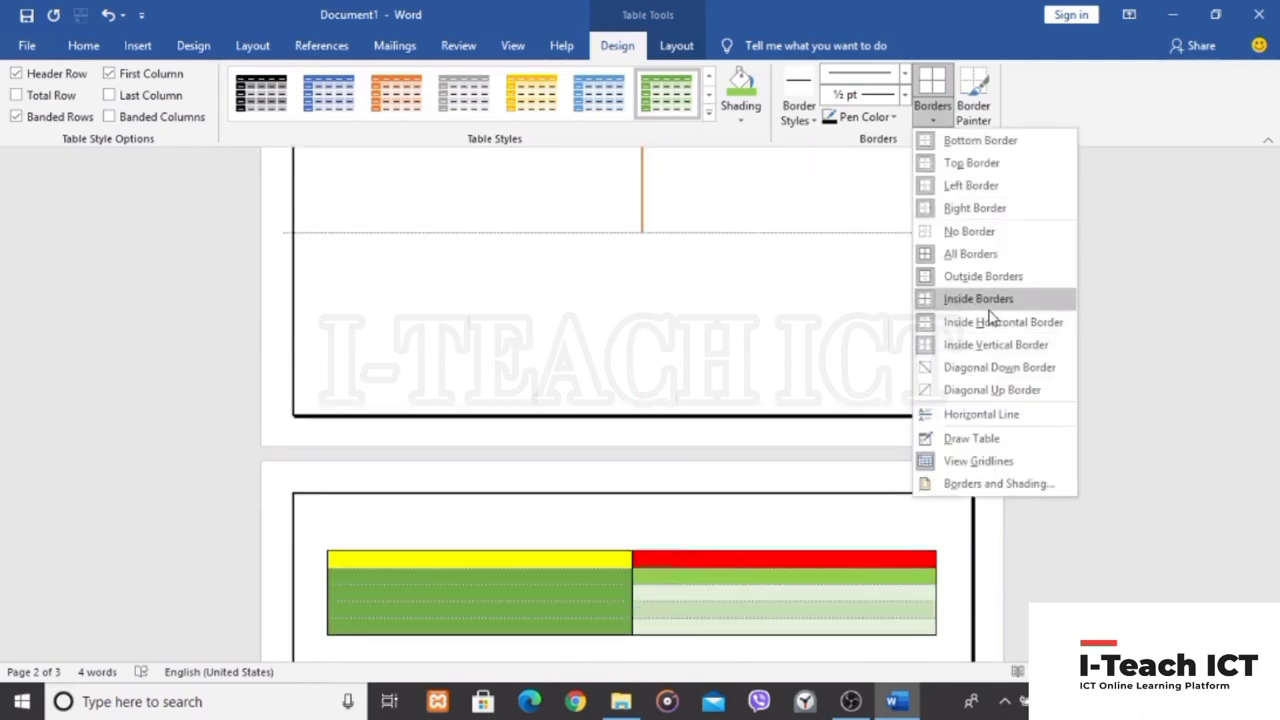
left_click(970, 254)
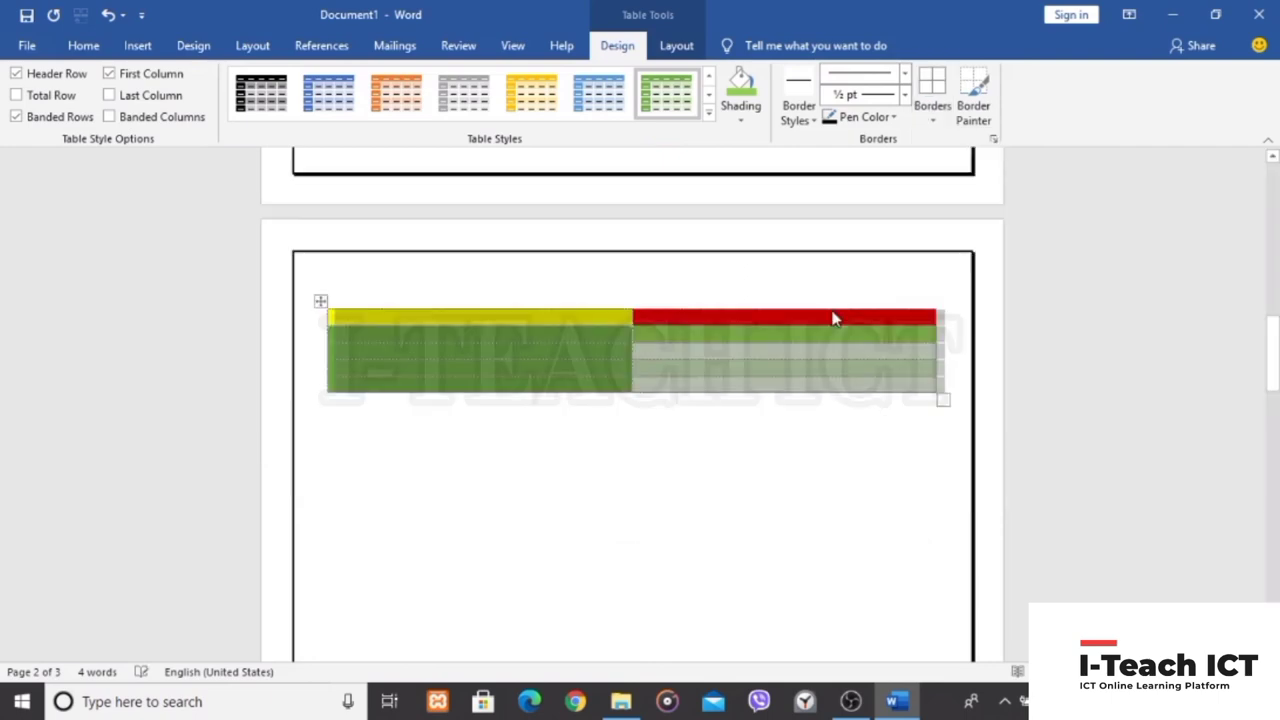
key("BackSpace")
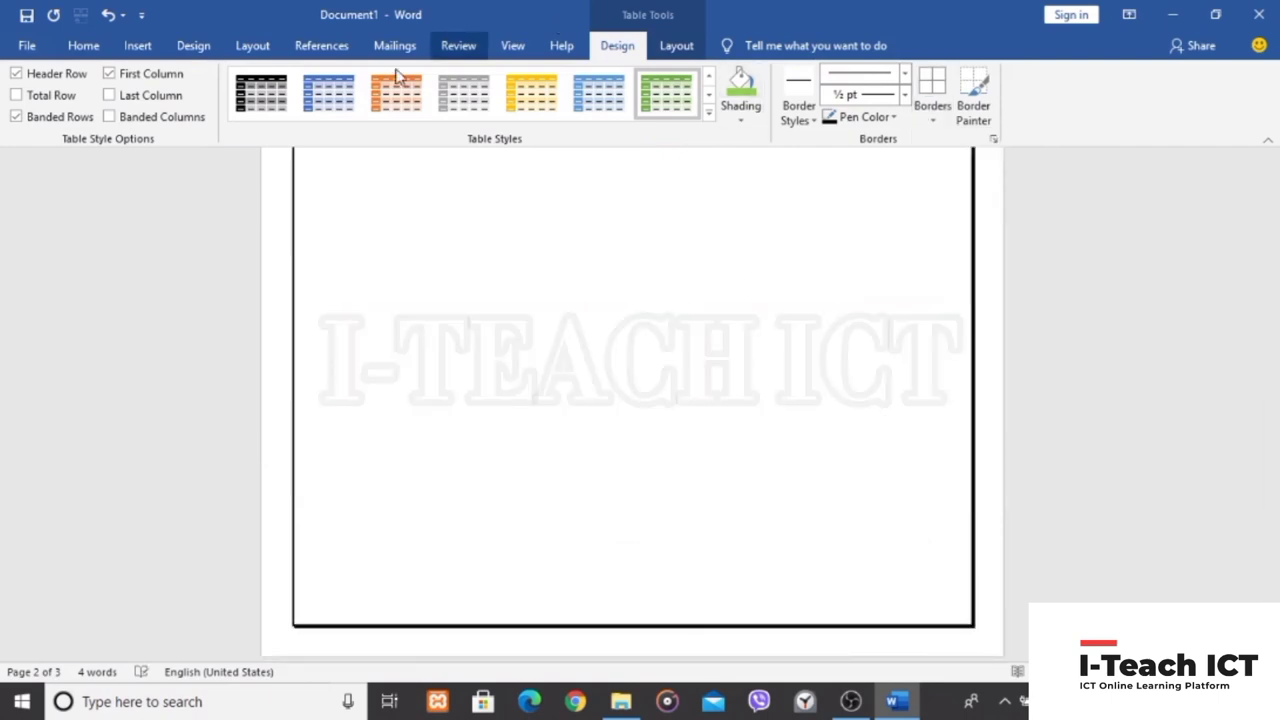
left_click(138, 47)
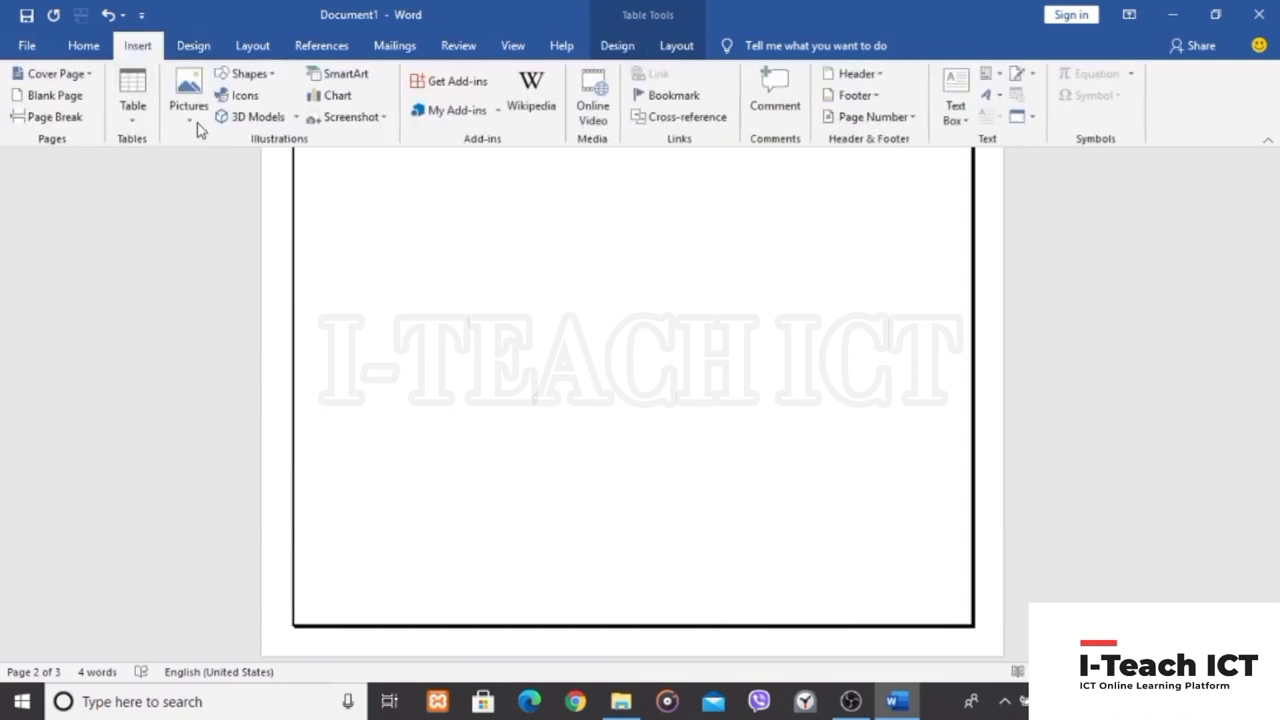
scroll(620, 371, "down", 2)
scroll(597, 395, "up", 2)
scroll(597, 395, "down", 5)
scroll(594, 506, "up", 4)
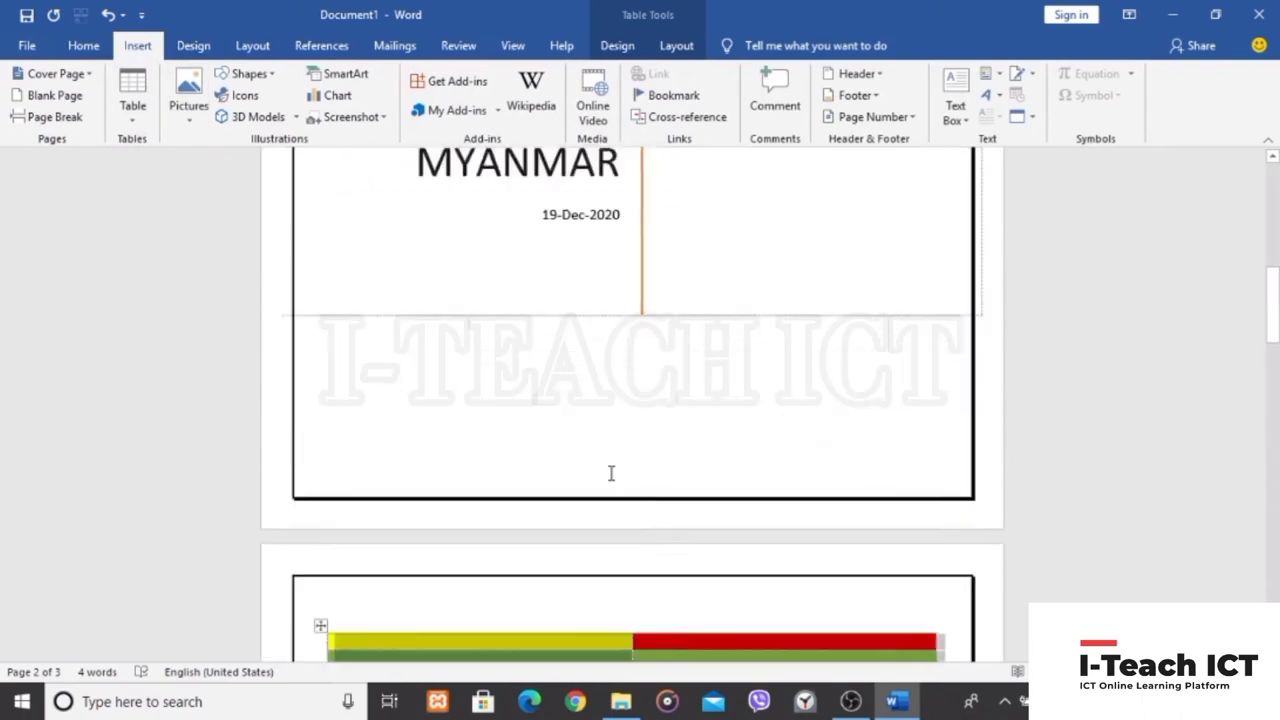
scroll(608, 474, "up", 1)
scroll(683, 591, "down", 2)
left_click(643, 537)
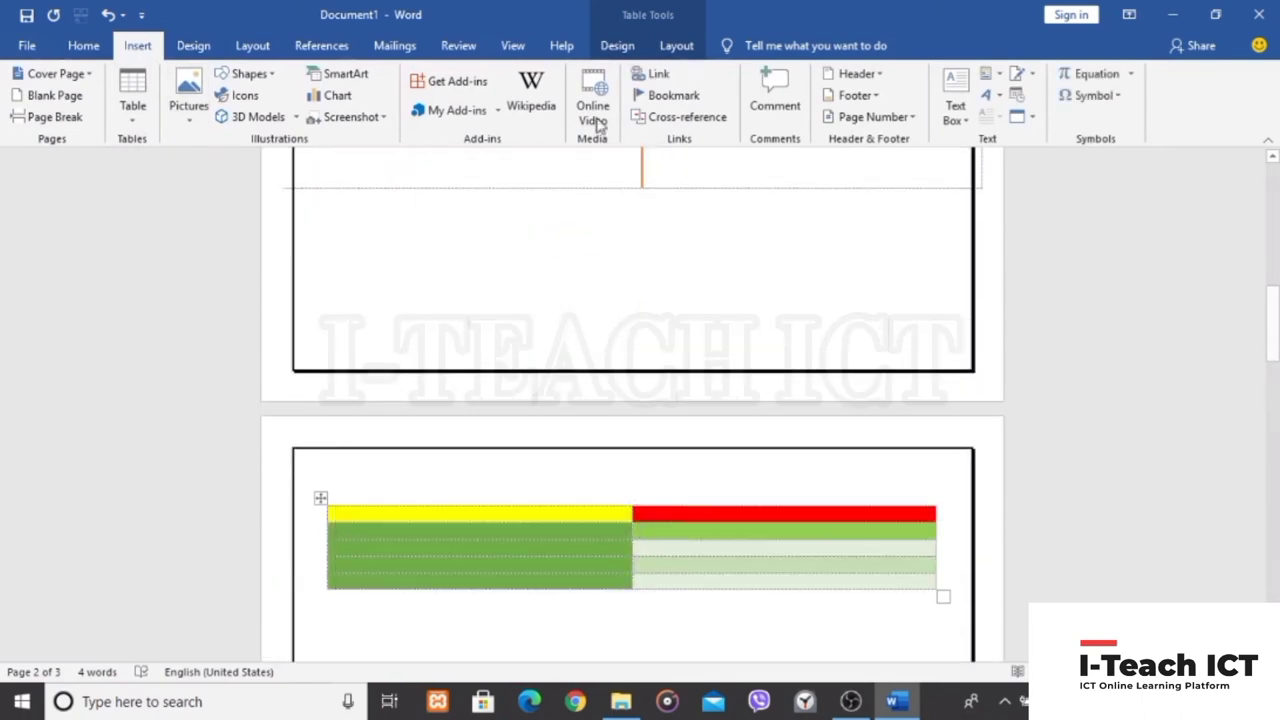
left_click(677, 46)
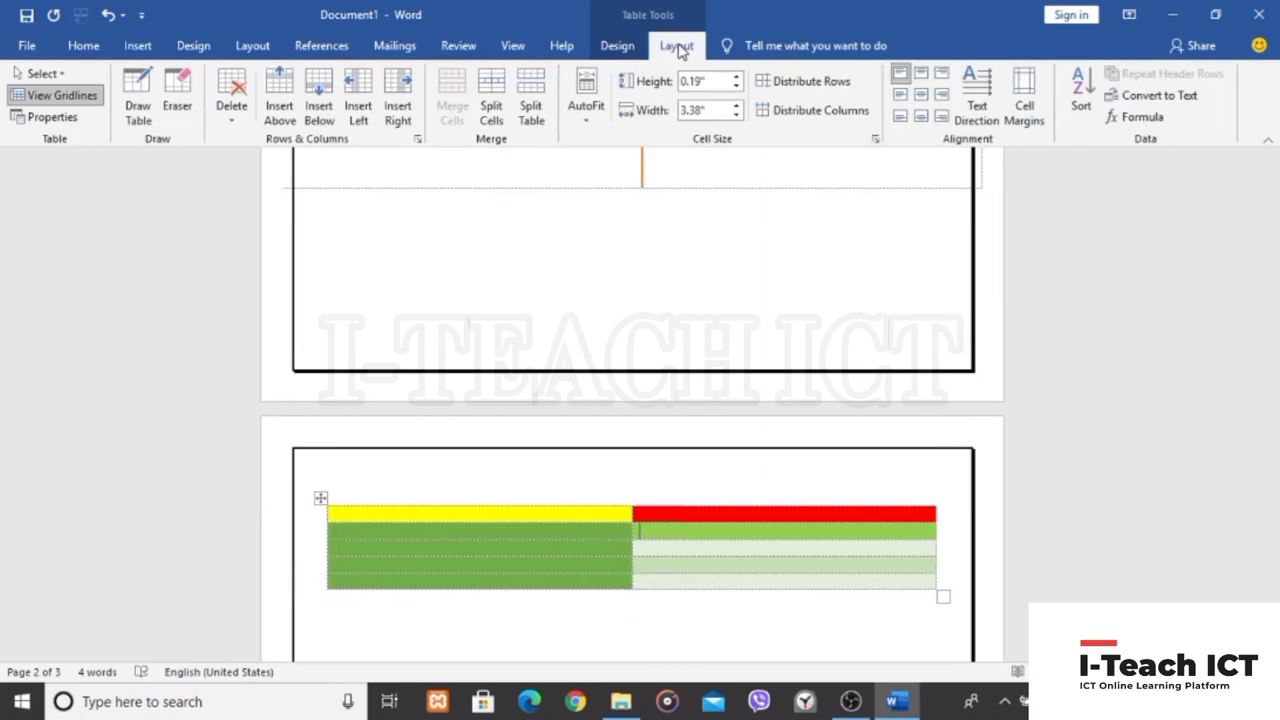
scroll(655, 347, "up", 3)
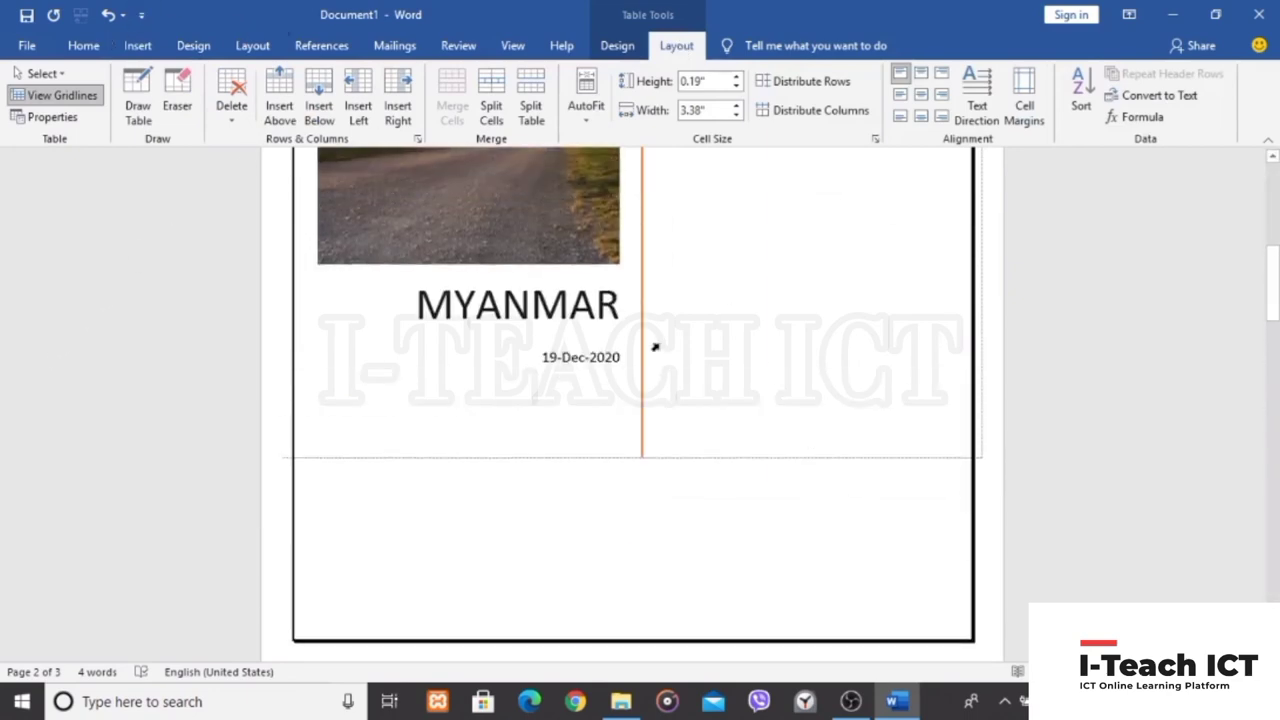
scroll(655, 347, "up", 3)
scroll(657, 370, "up", 3)
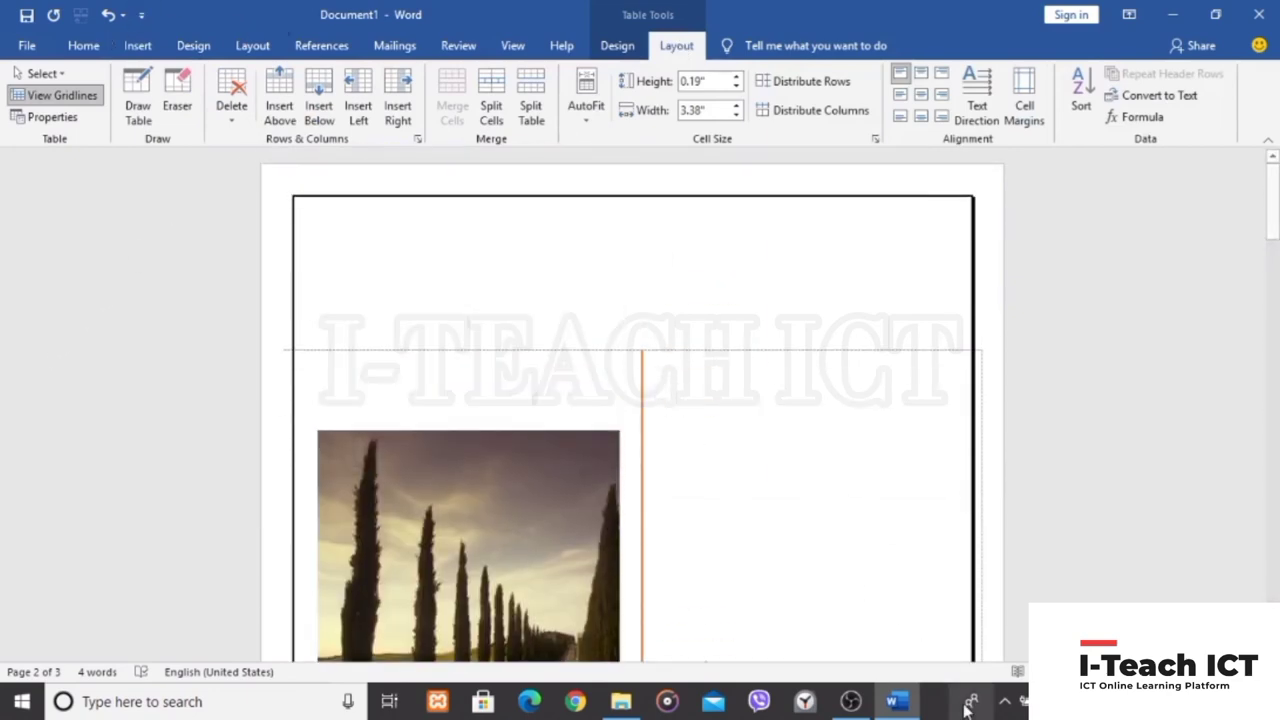